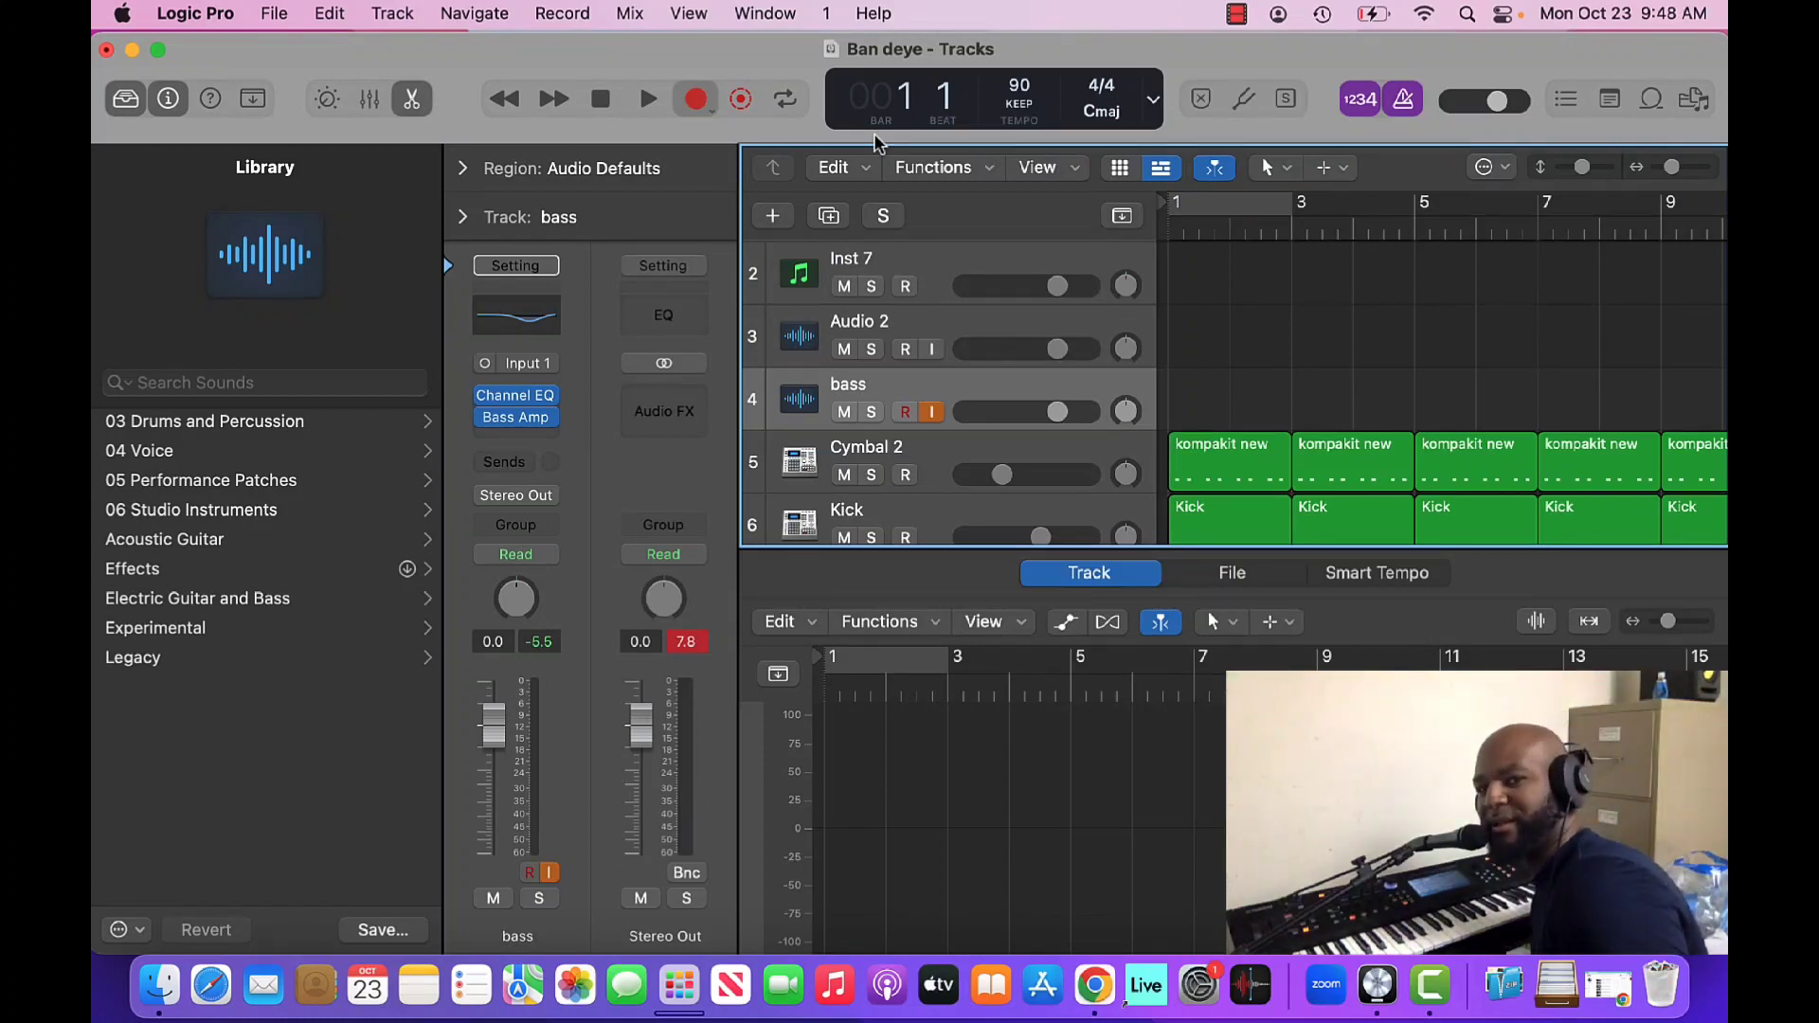
# Step: Record a take on the bass track and delete the excess bass region after bar 23
pyautogui.press('r')
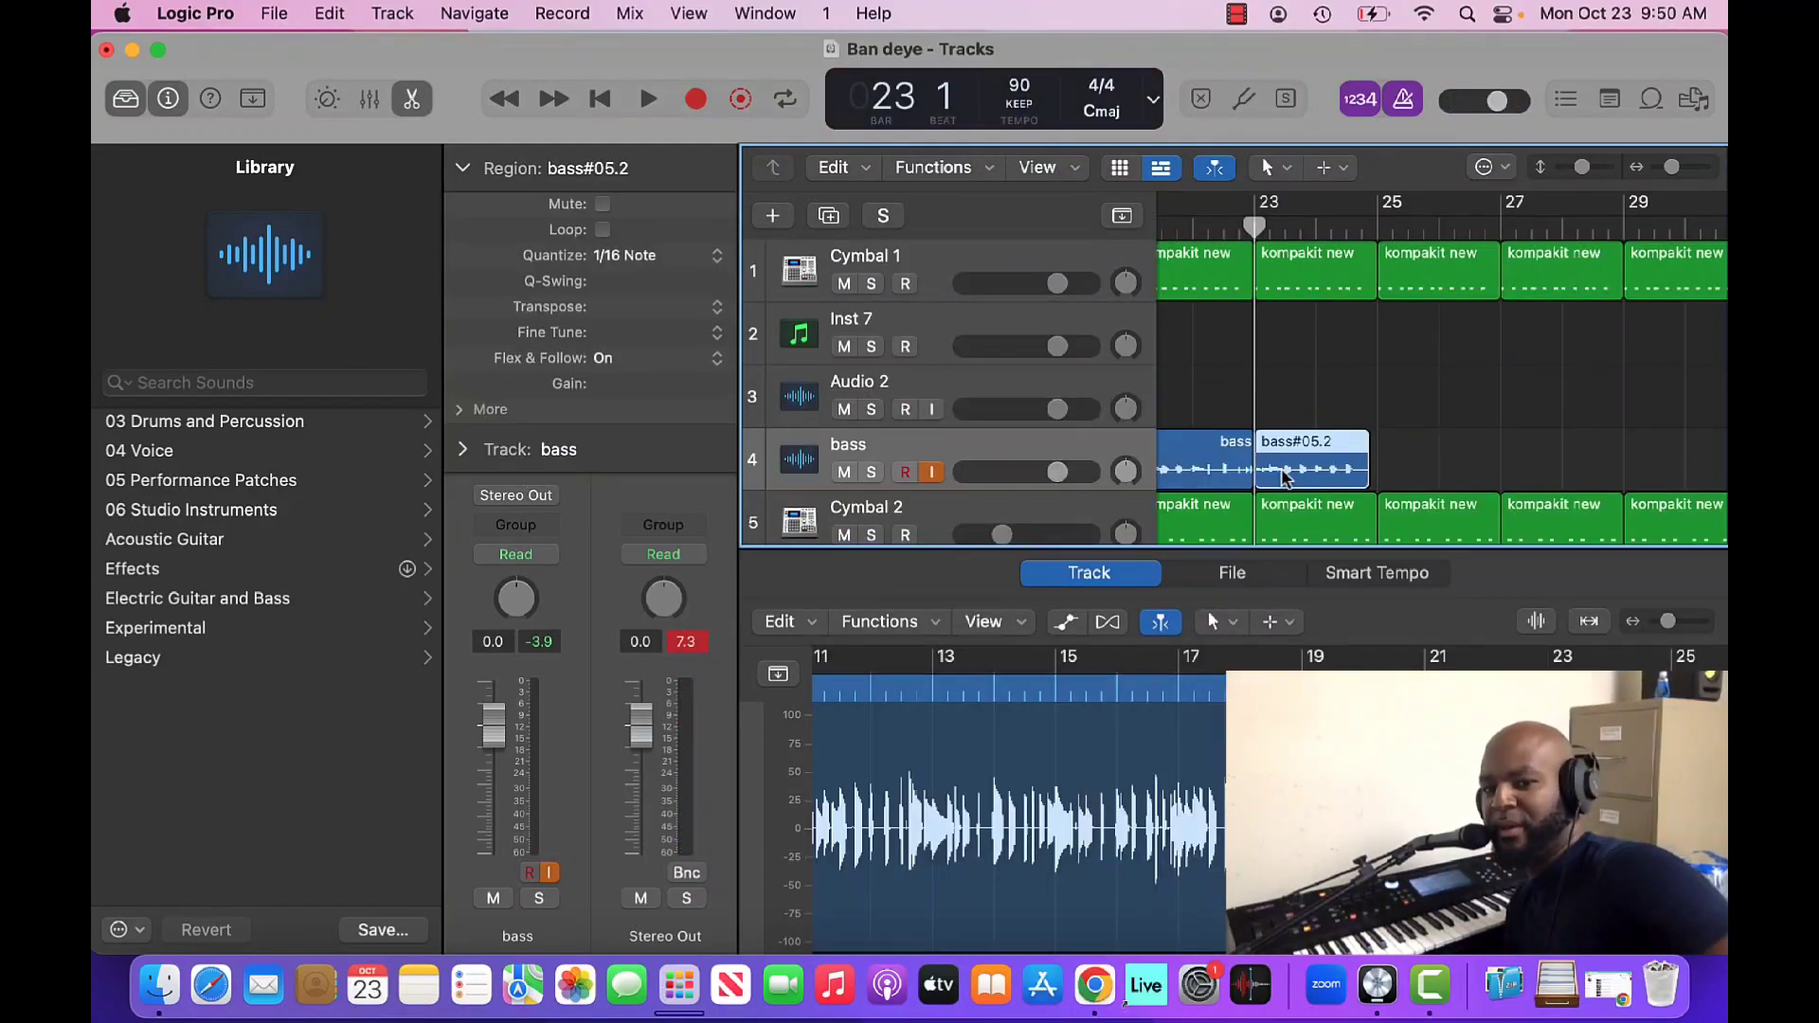
pyautogui.press('BackSpace')
pyautogui.hscroll(-5, 1239, 339)
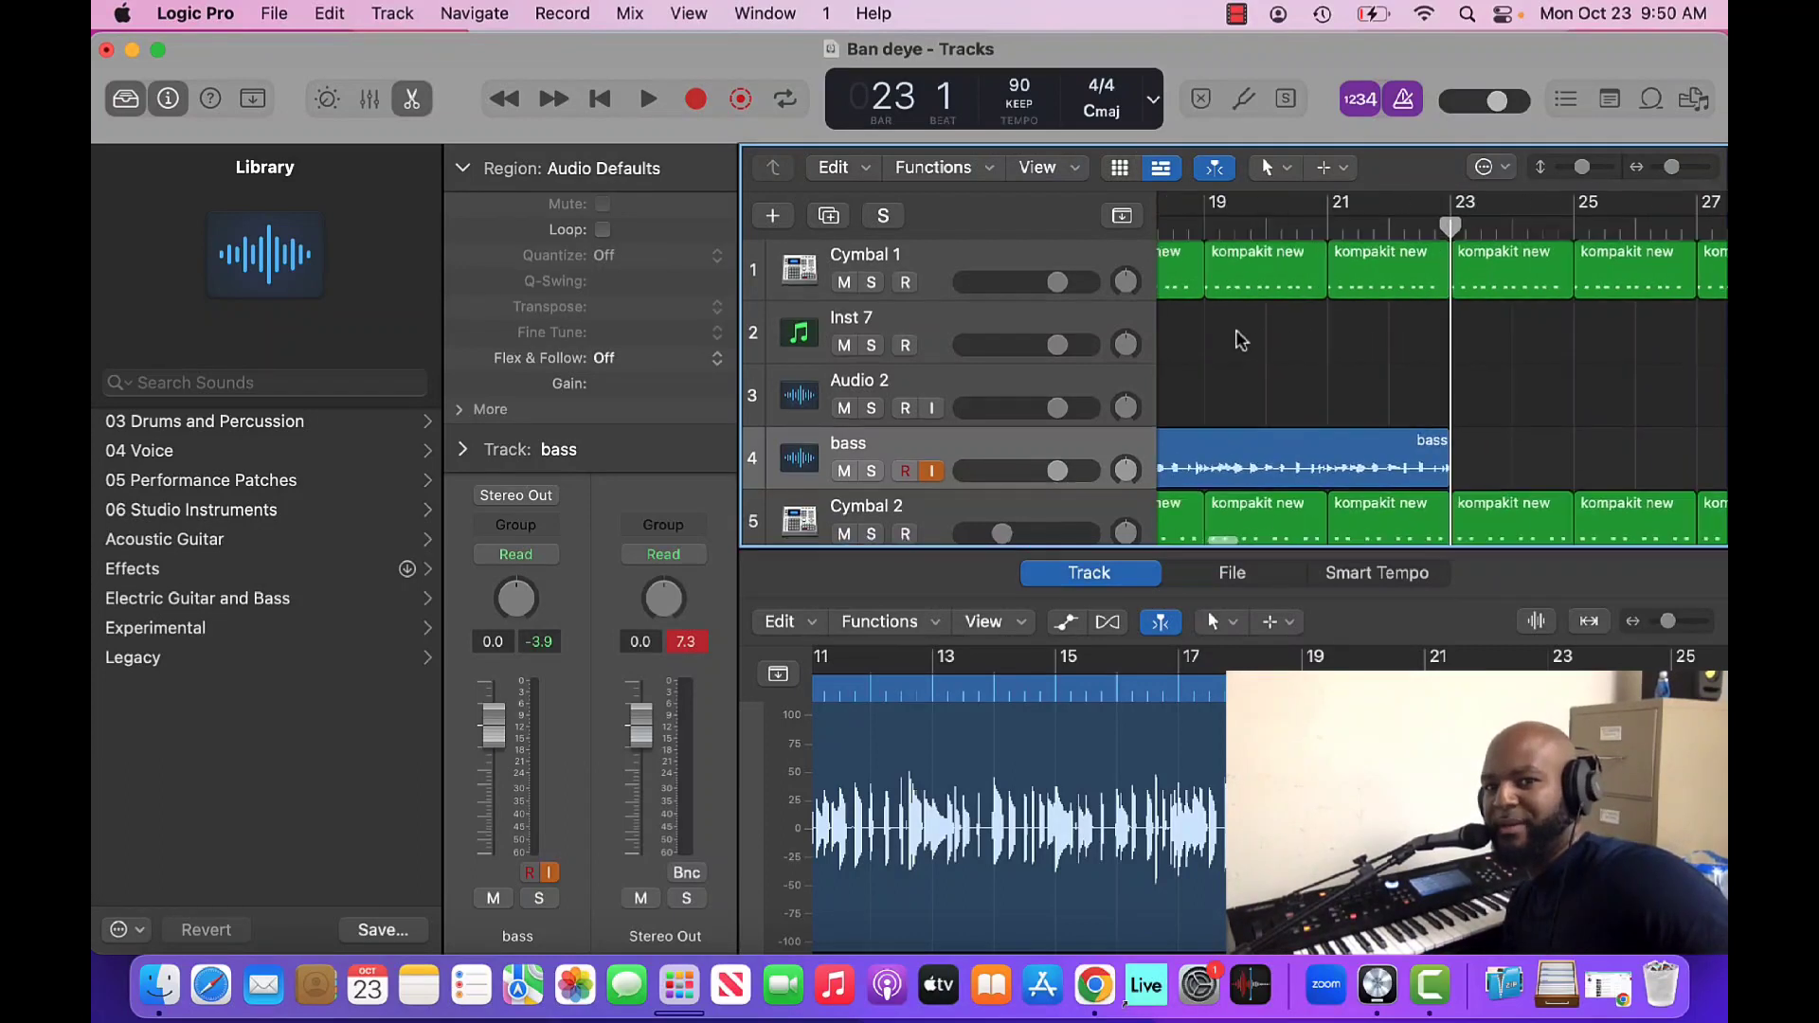
# Step: Repeat the bass region that ends at bar 23 with 4 copies and Auto adjustment
pyautogui.click(1364, 445)
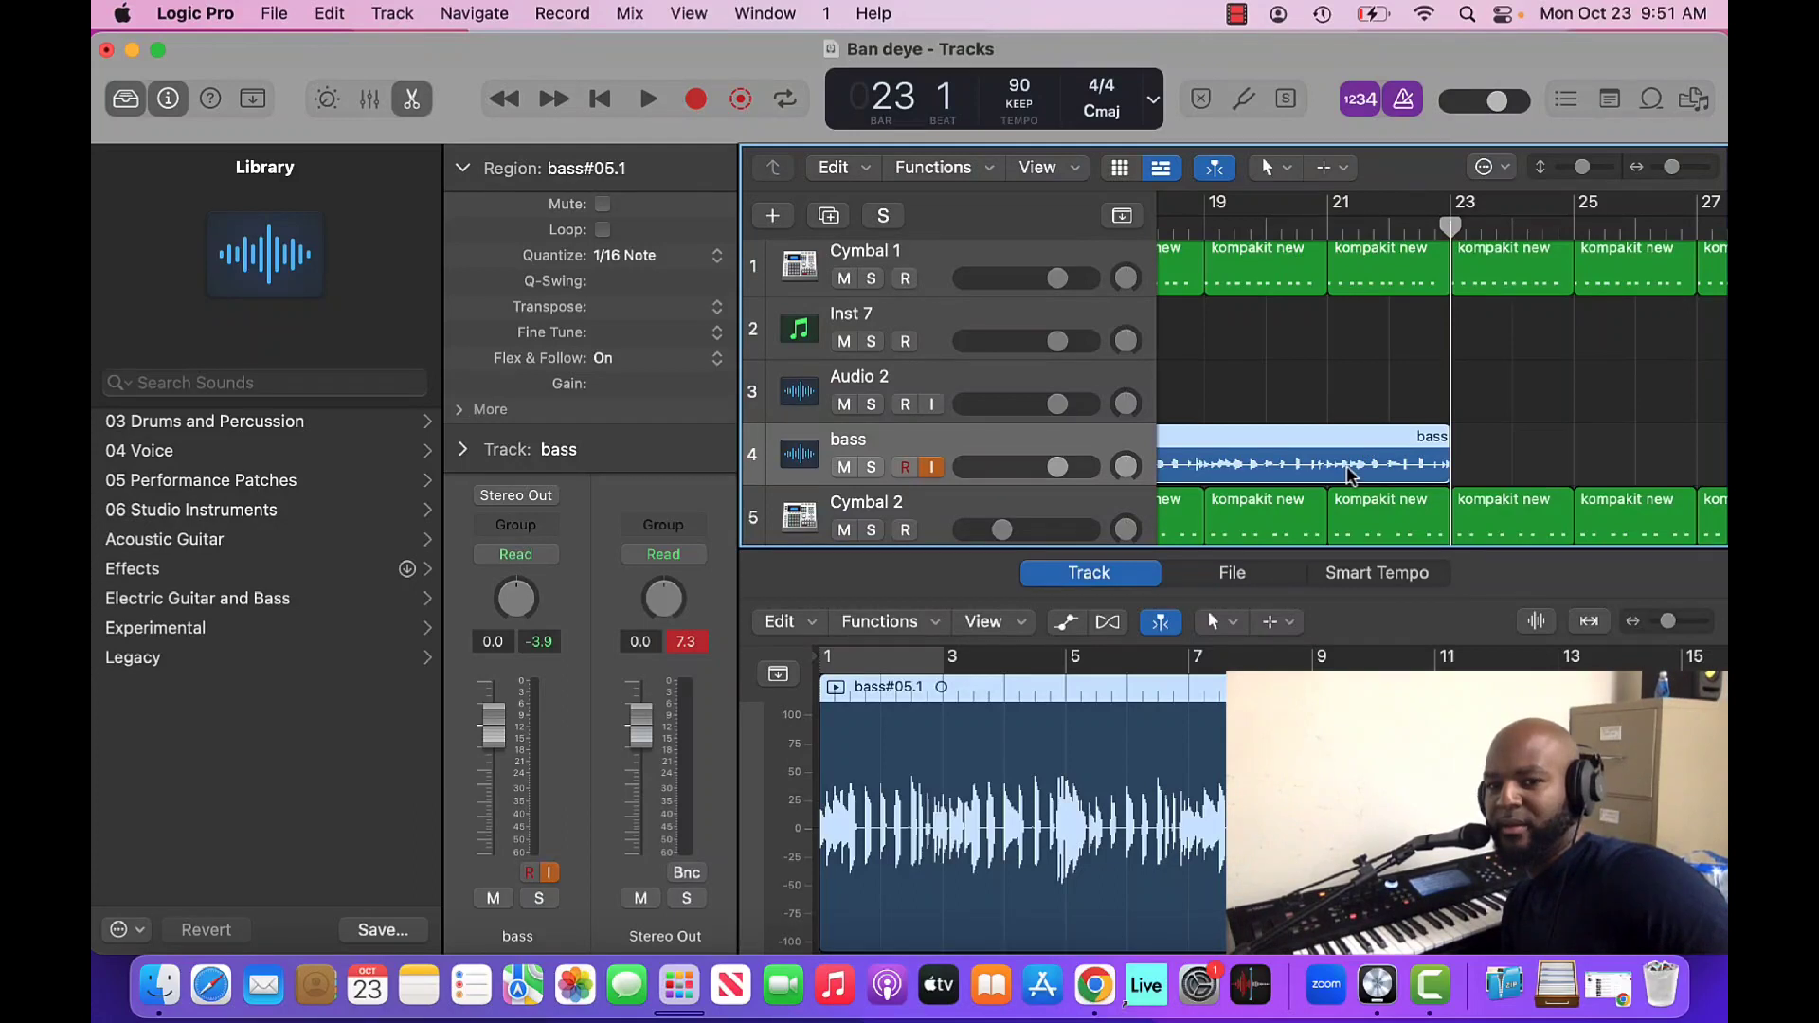
pyautogui.rightClick(1350, 473)
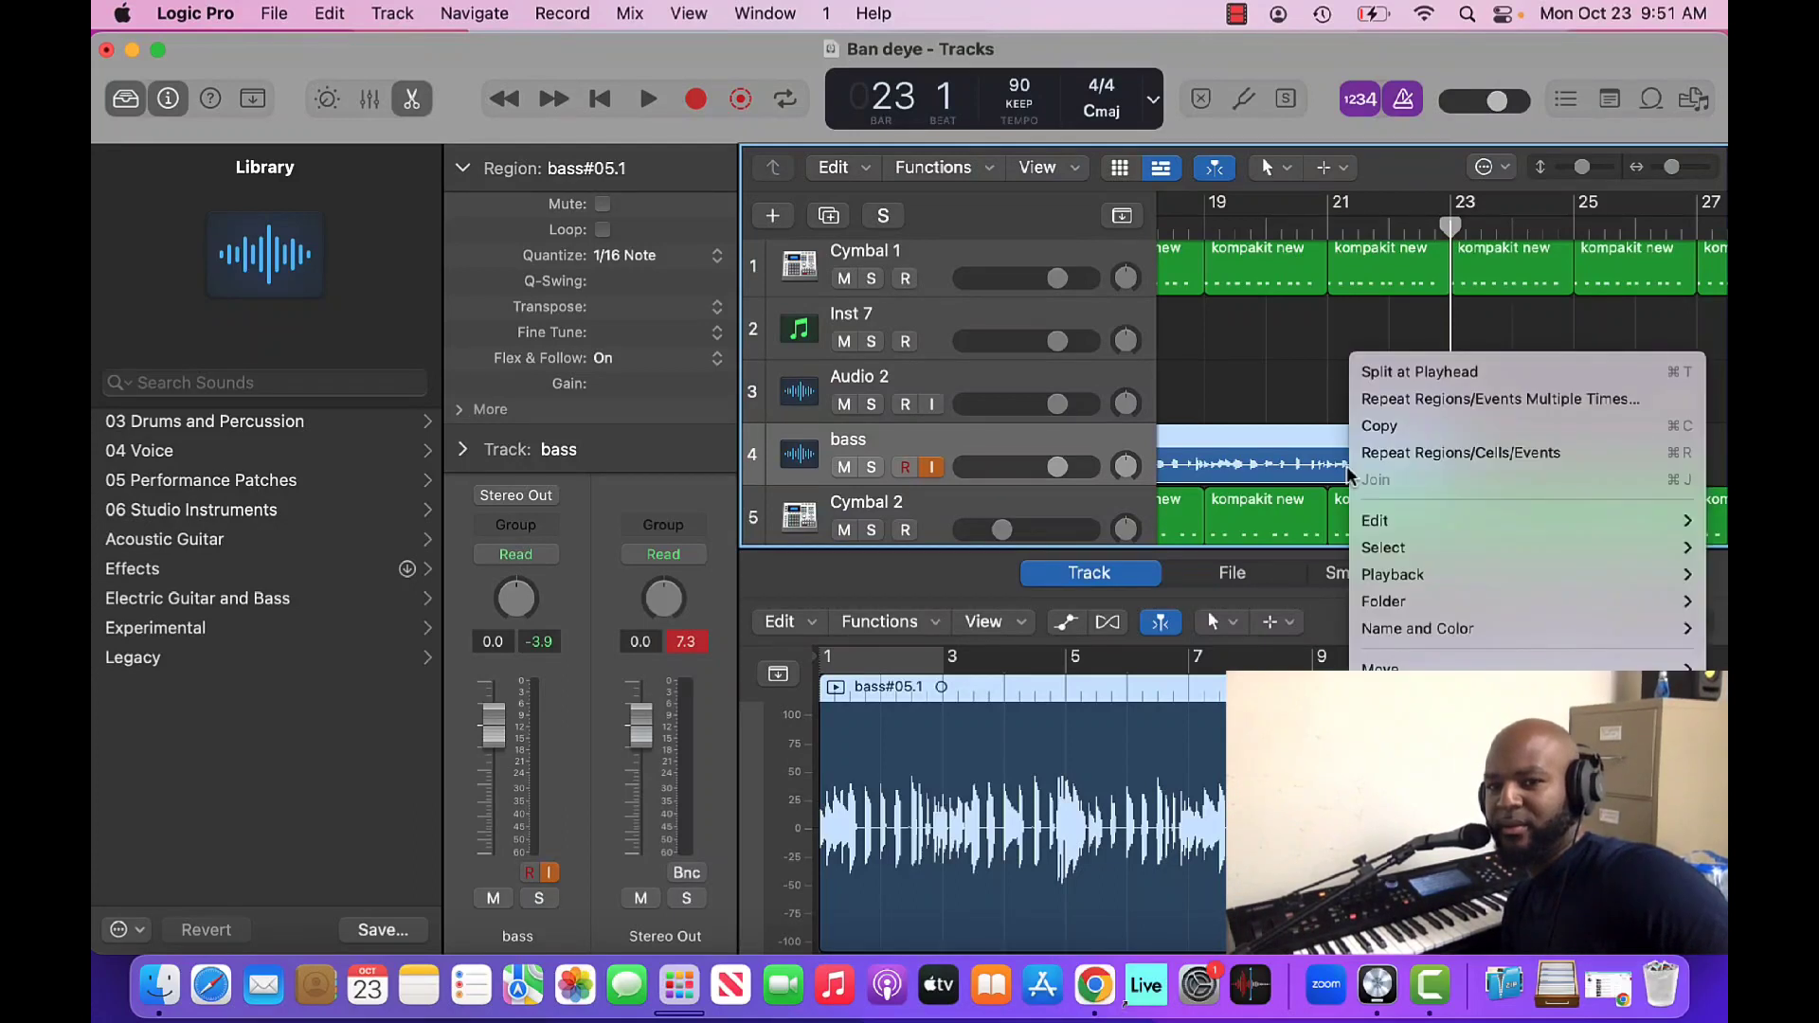
pyautogui.click(1424, 399)
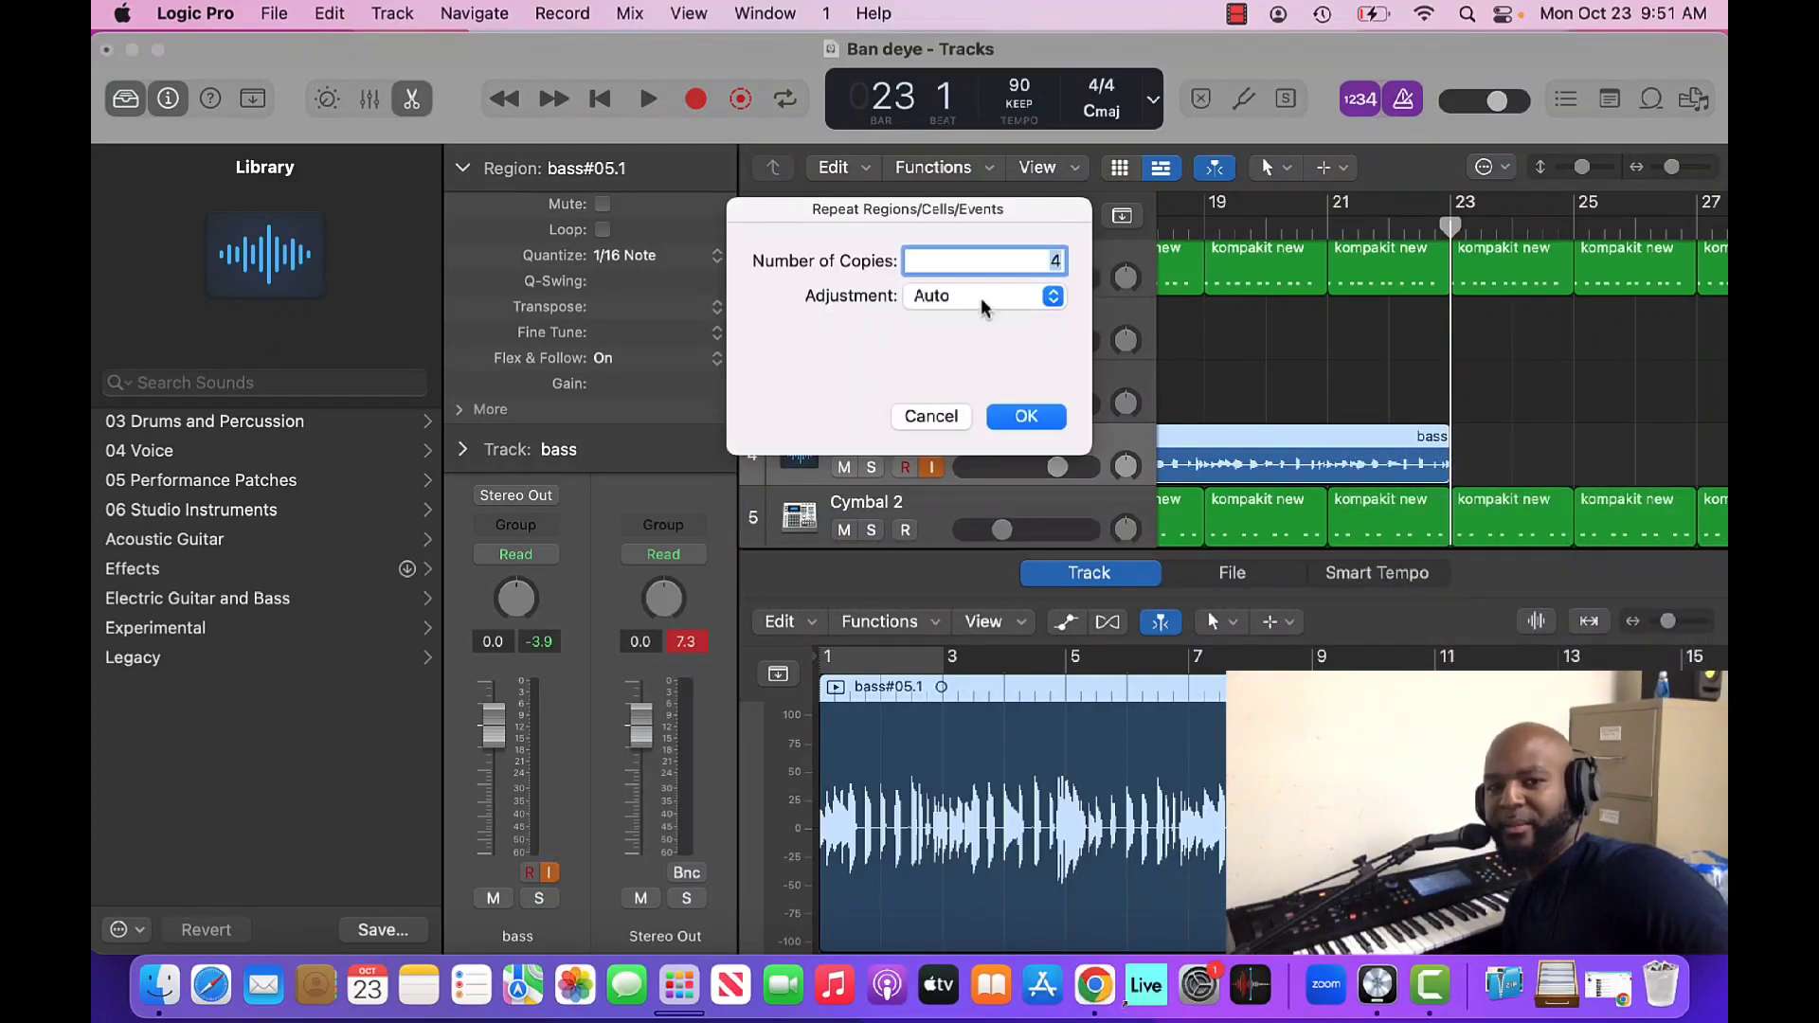
pyautogui.press('Return')
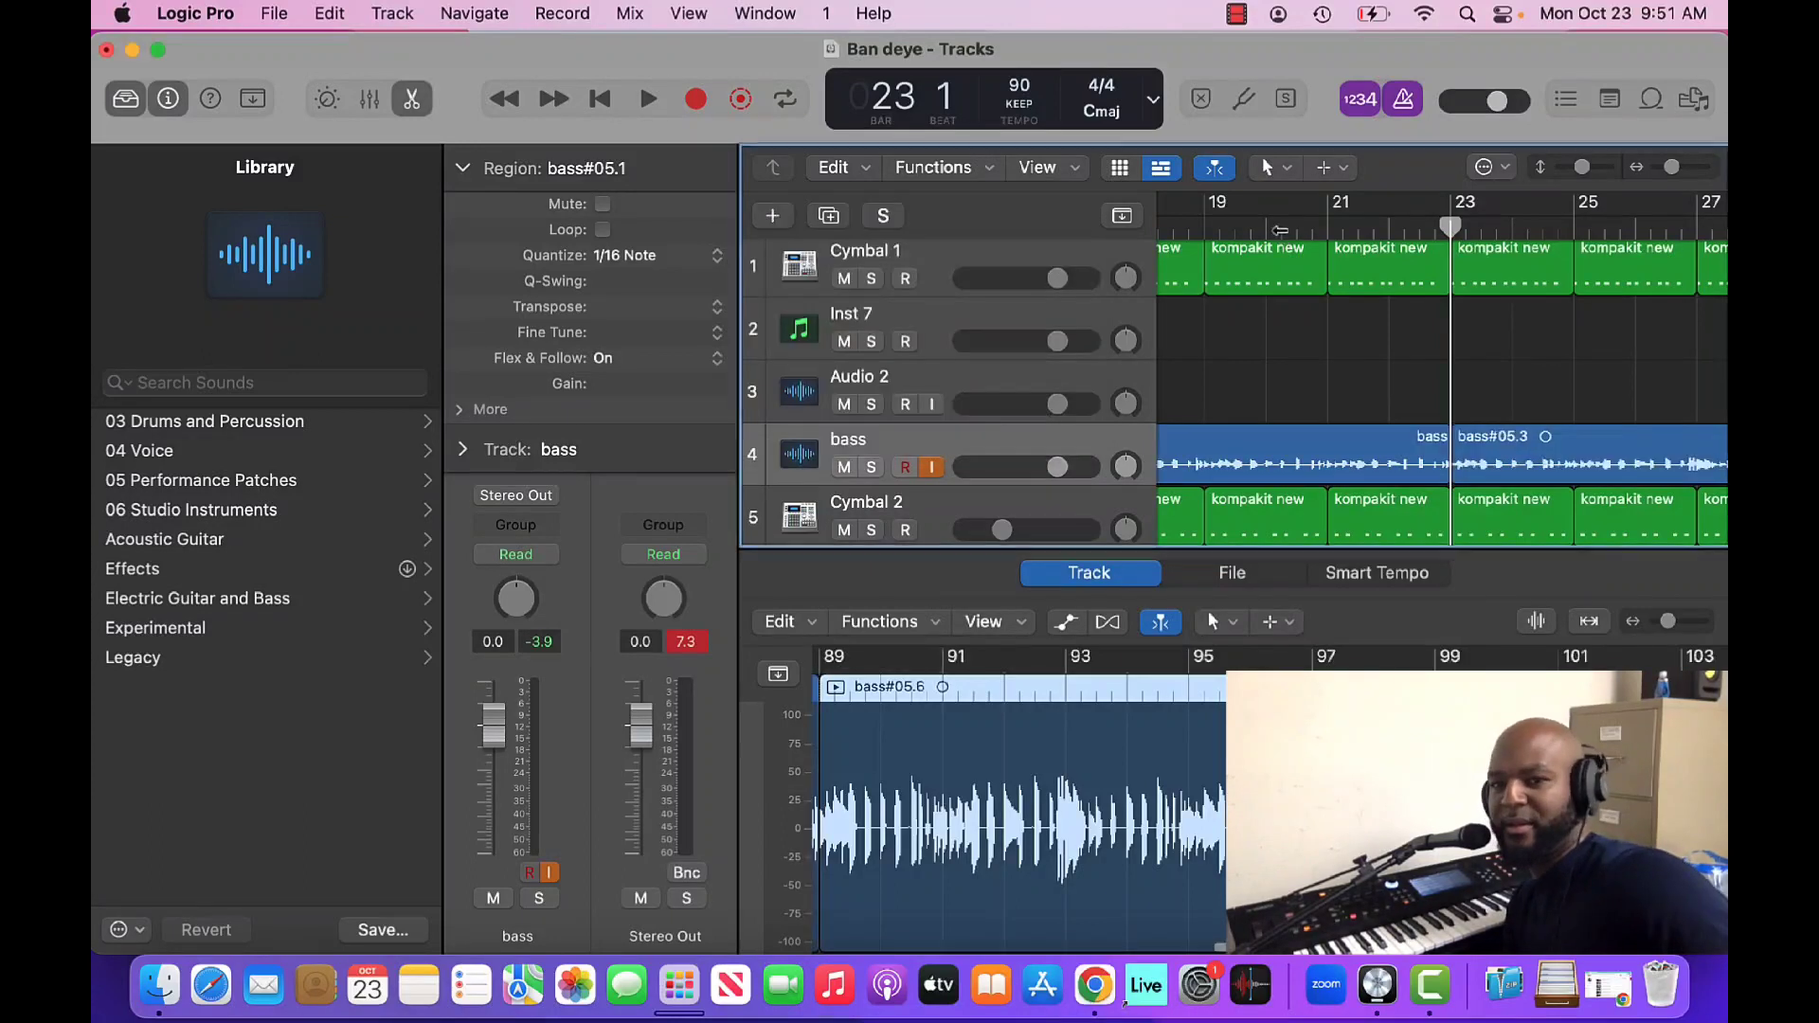
# Step: Play the join between the bass regions at bar 23, stop, and return the playhead to the beginning
pyautogui.click(1421, 224)
pyautogui.press('space')
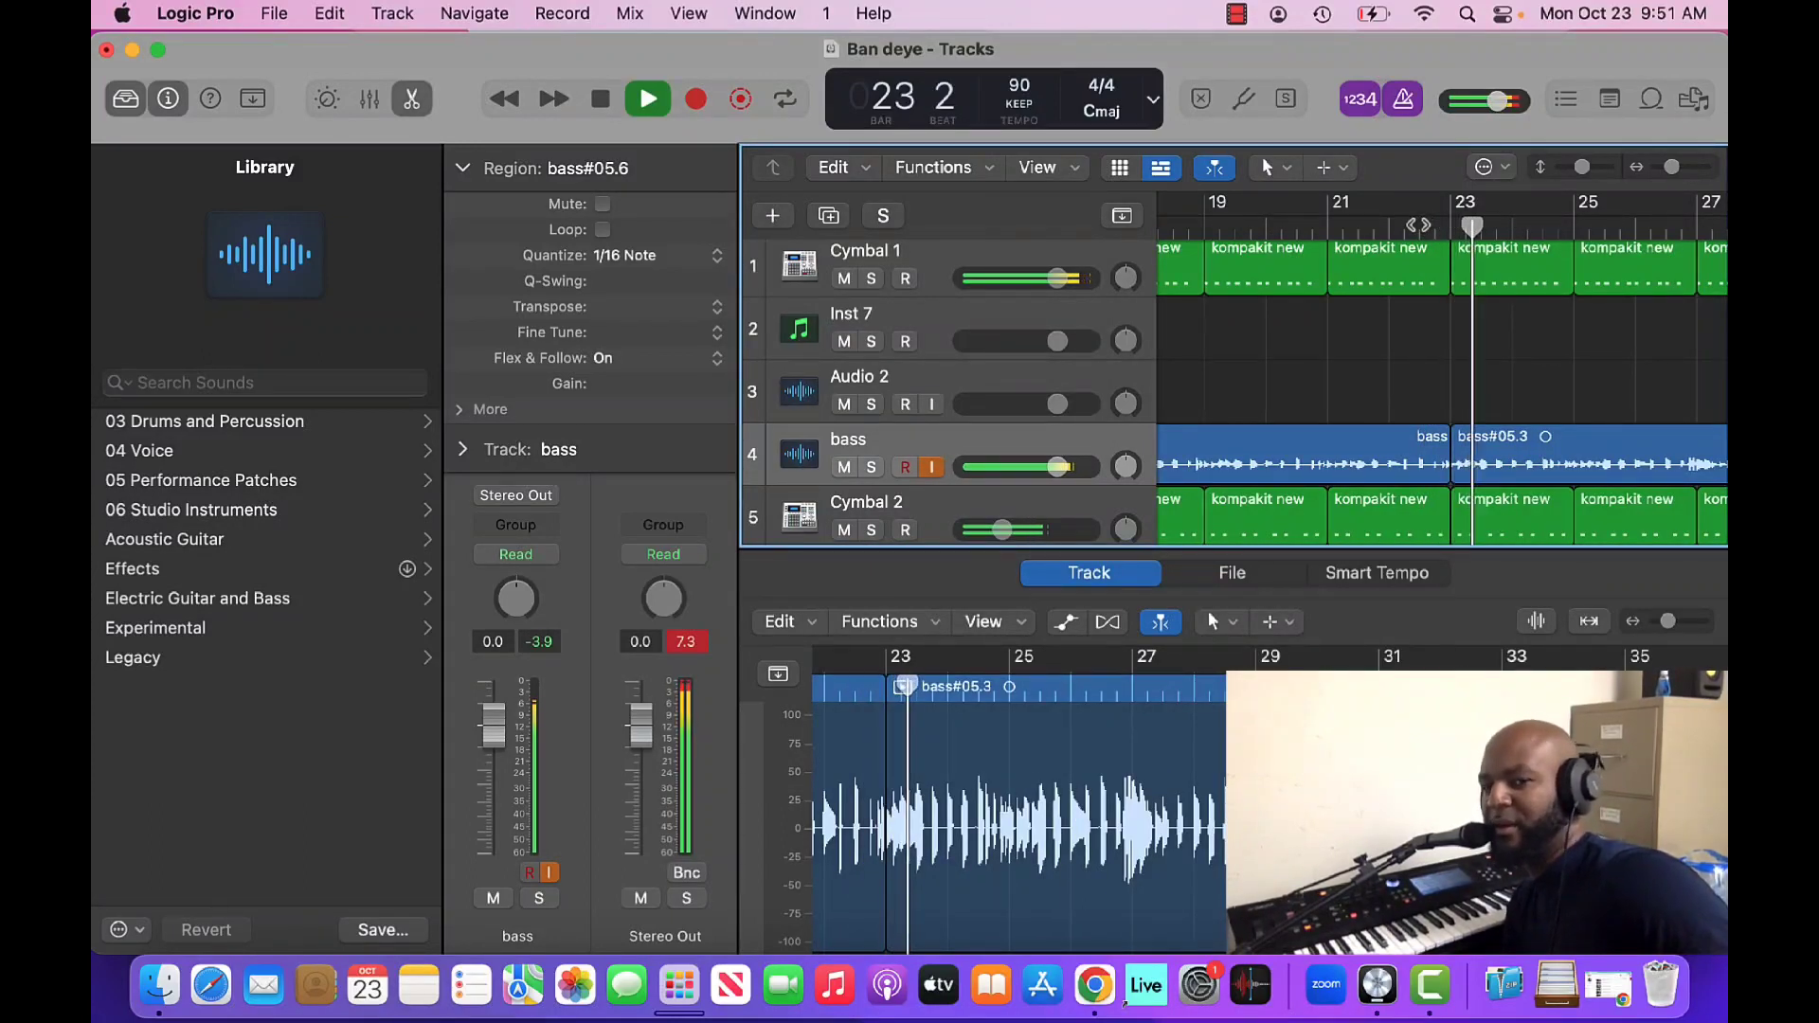
pyautogui.press('space')
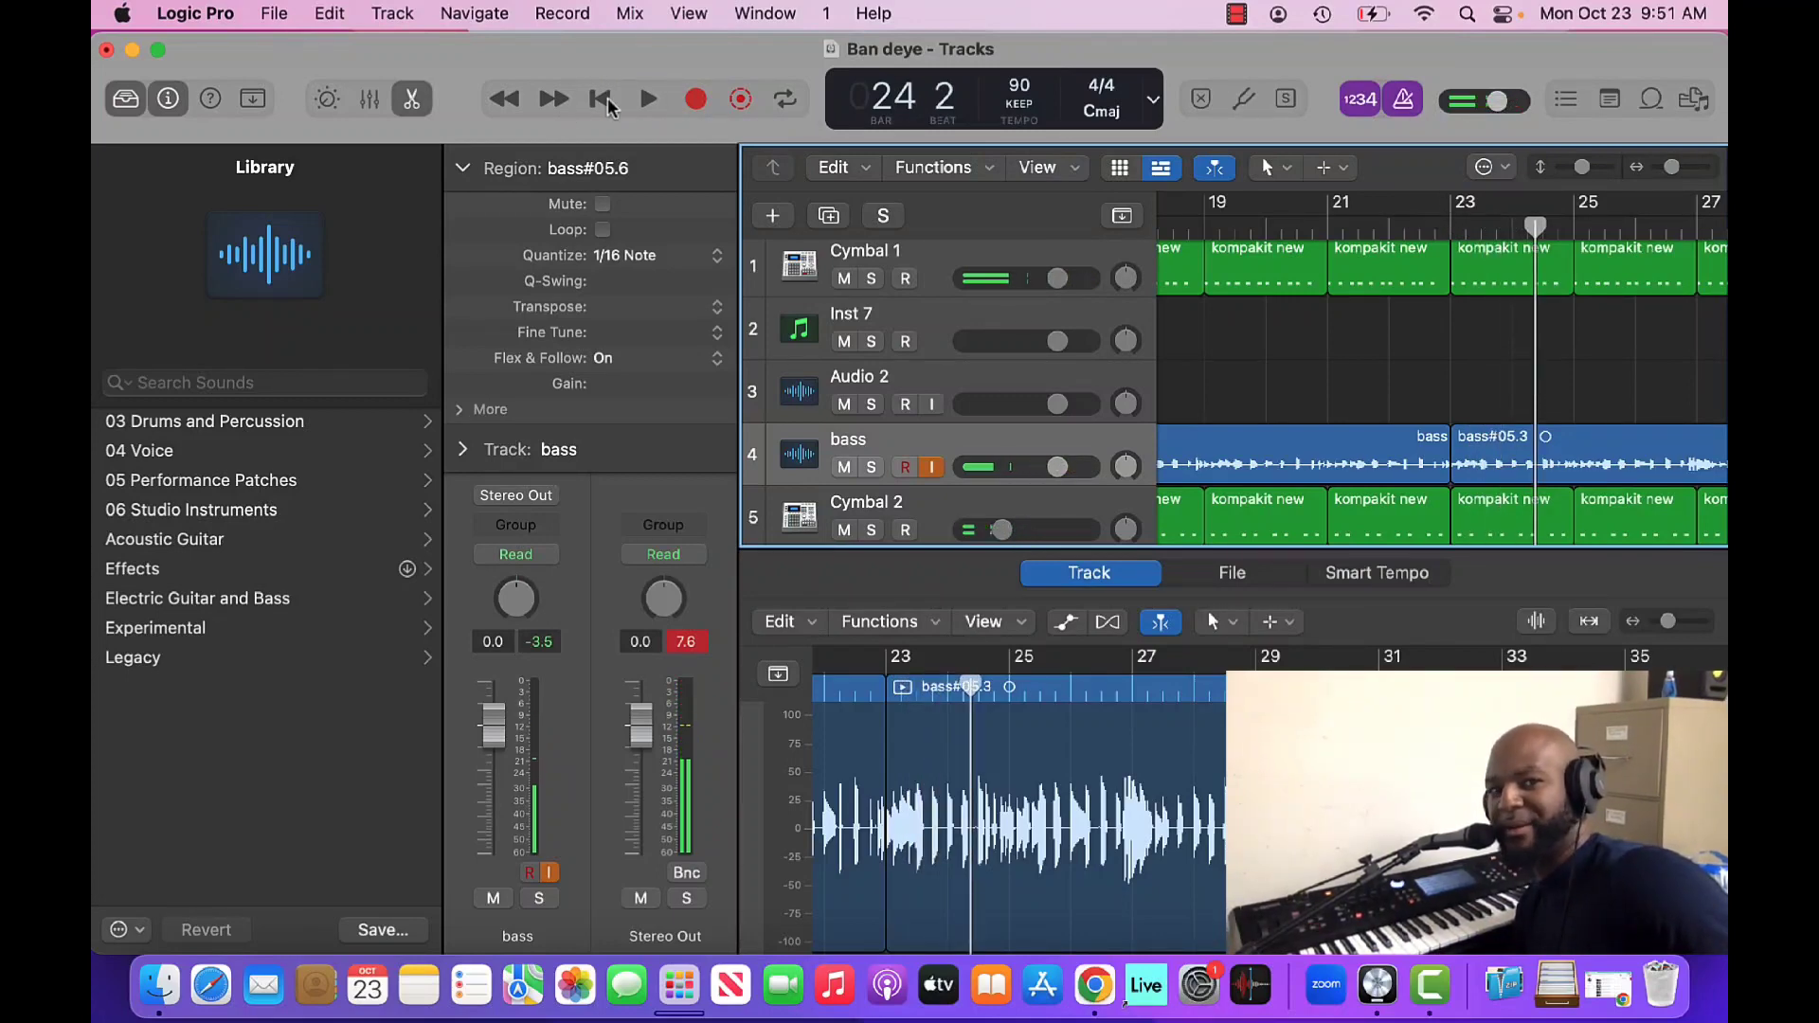
pyautogui.click(596, 98)
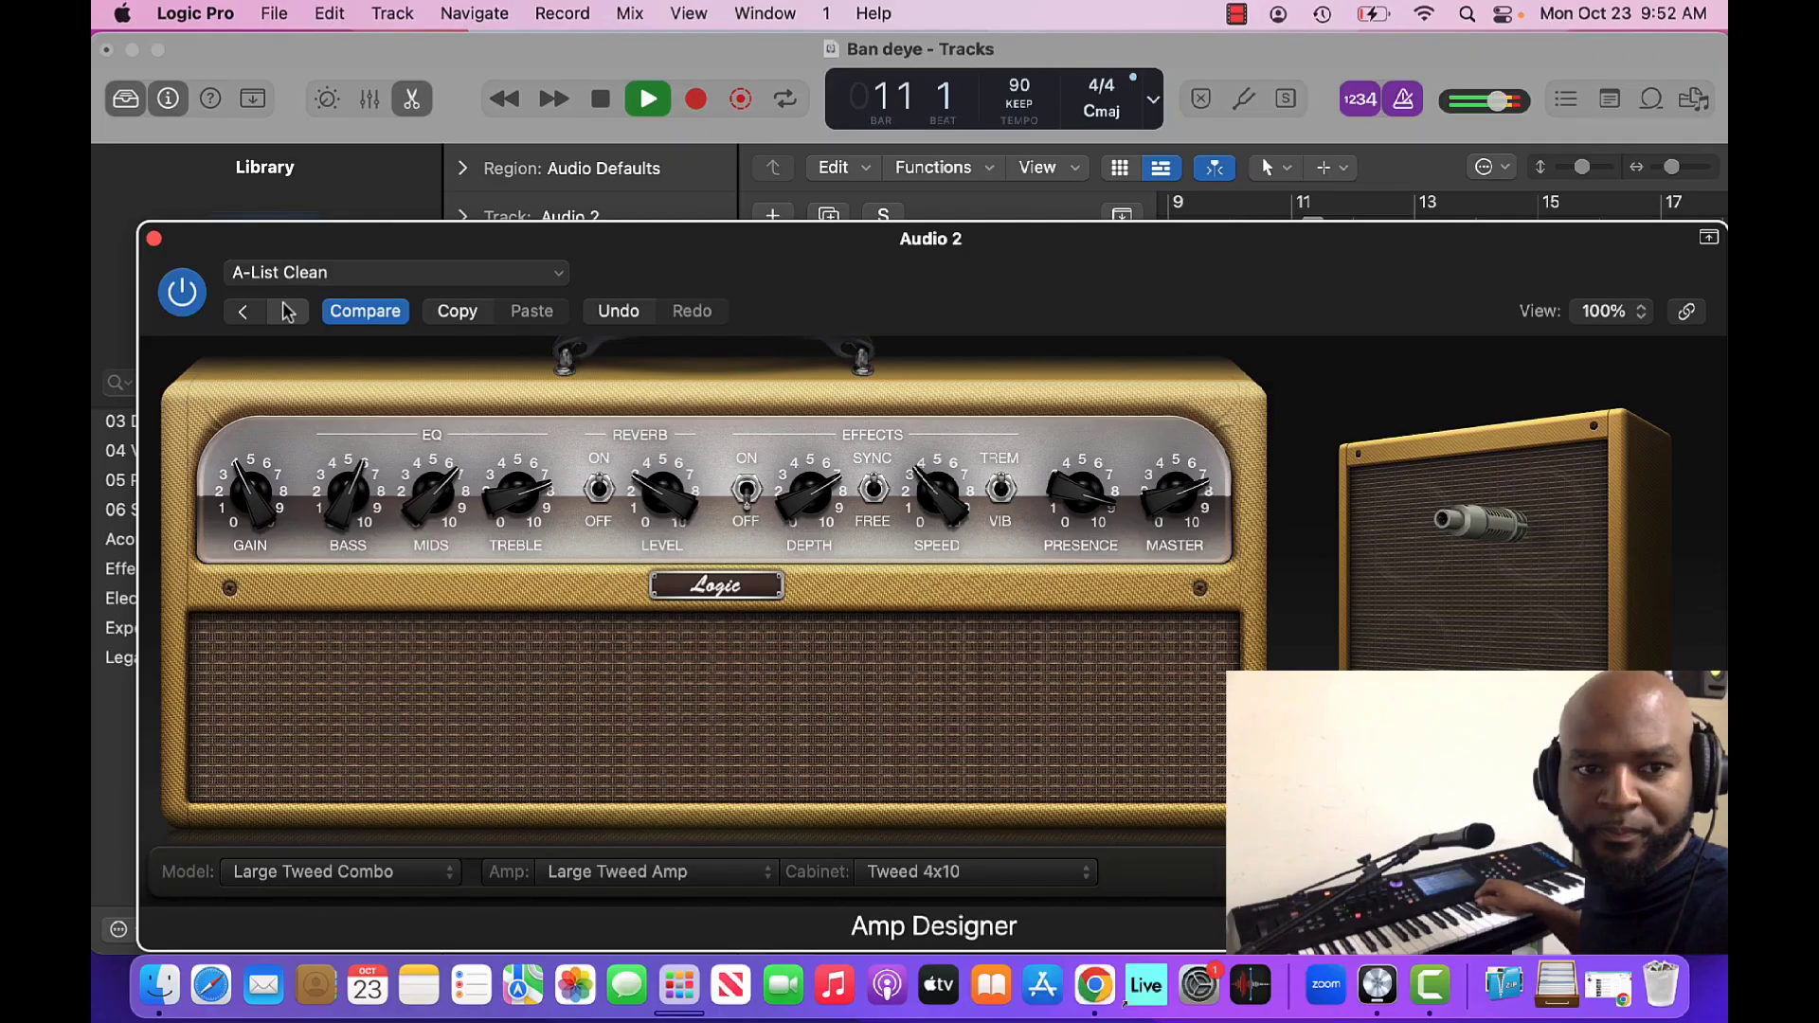
# Step: Set Amp Designer on Audio 2 to the Best of Both Worlds preset and record a take on that track
pyautogui.click(287, 311)
pyautogui.click(287, 311)
pyautogui.click(287, 310)
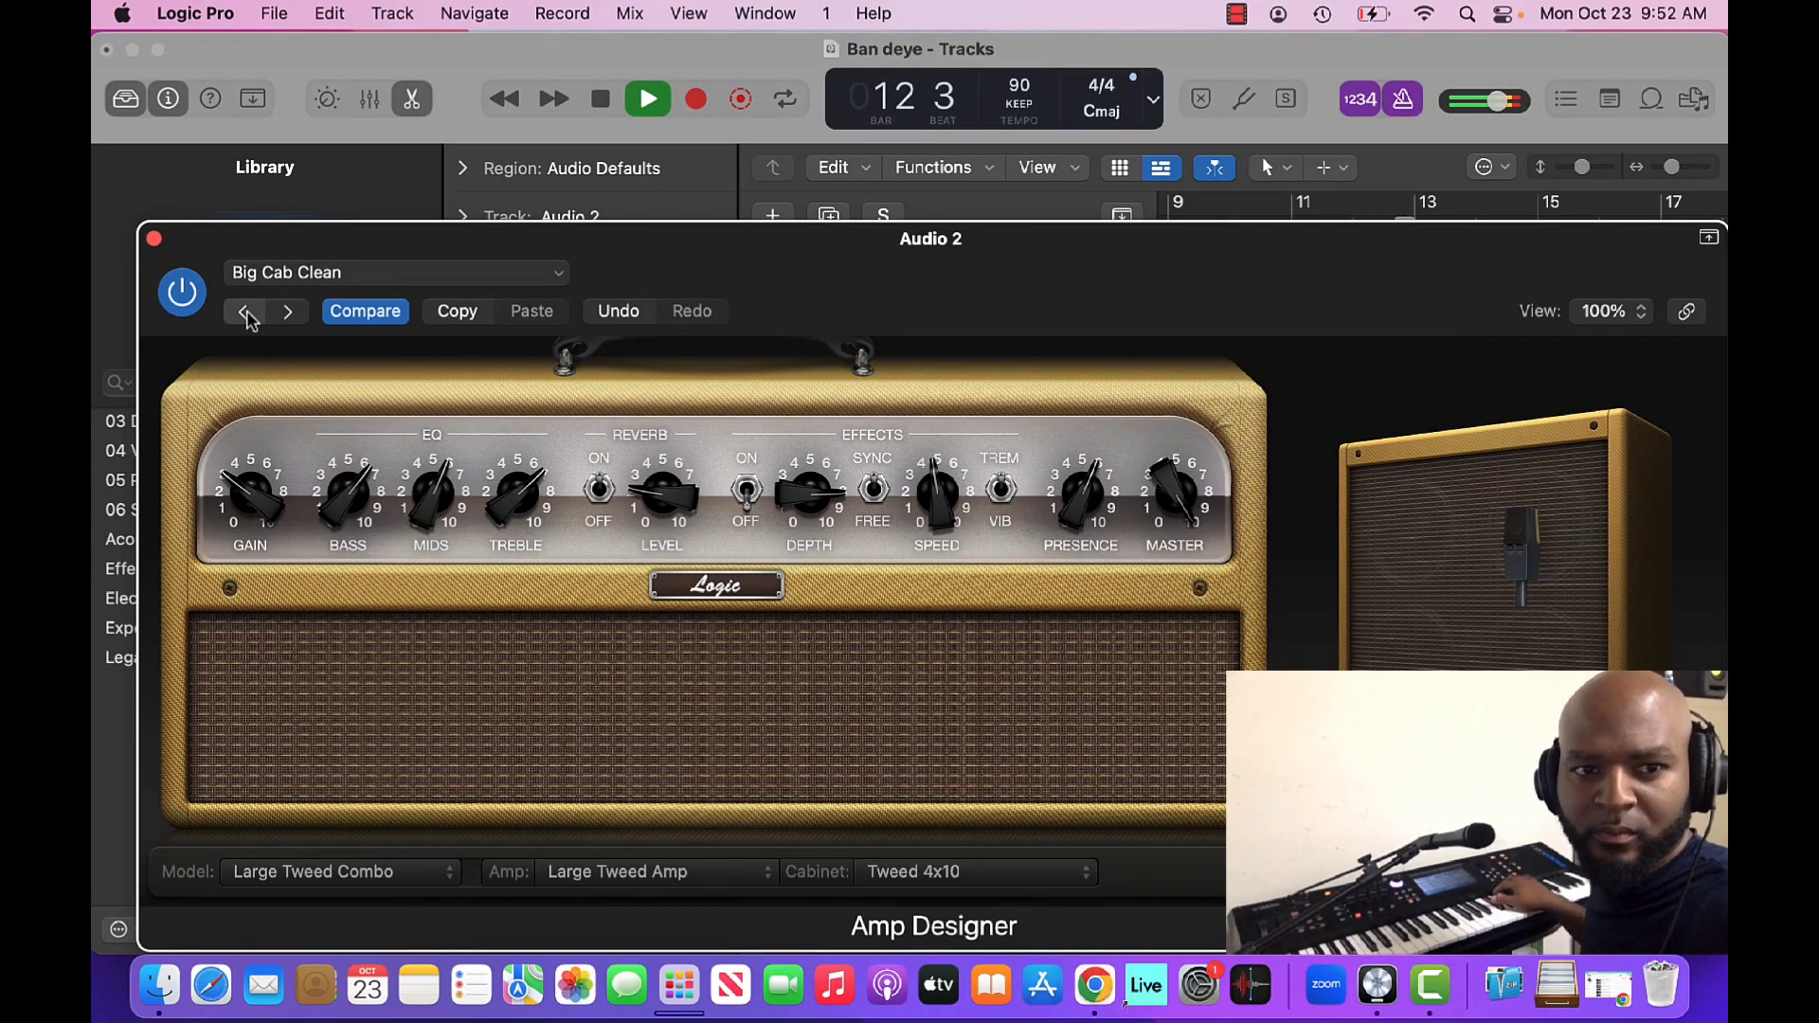
pyautogui.click(245, 314)
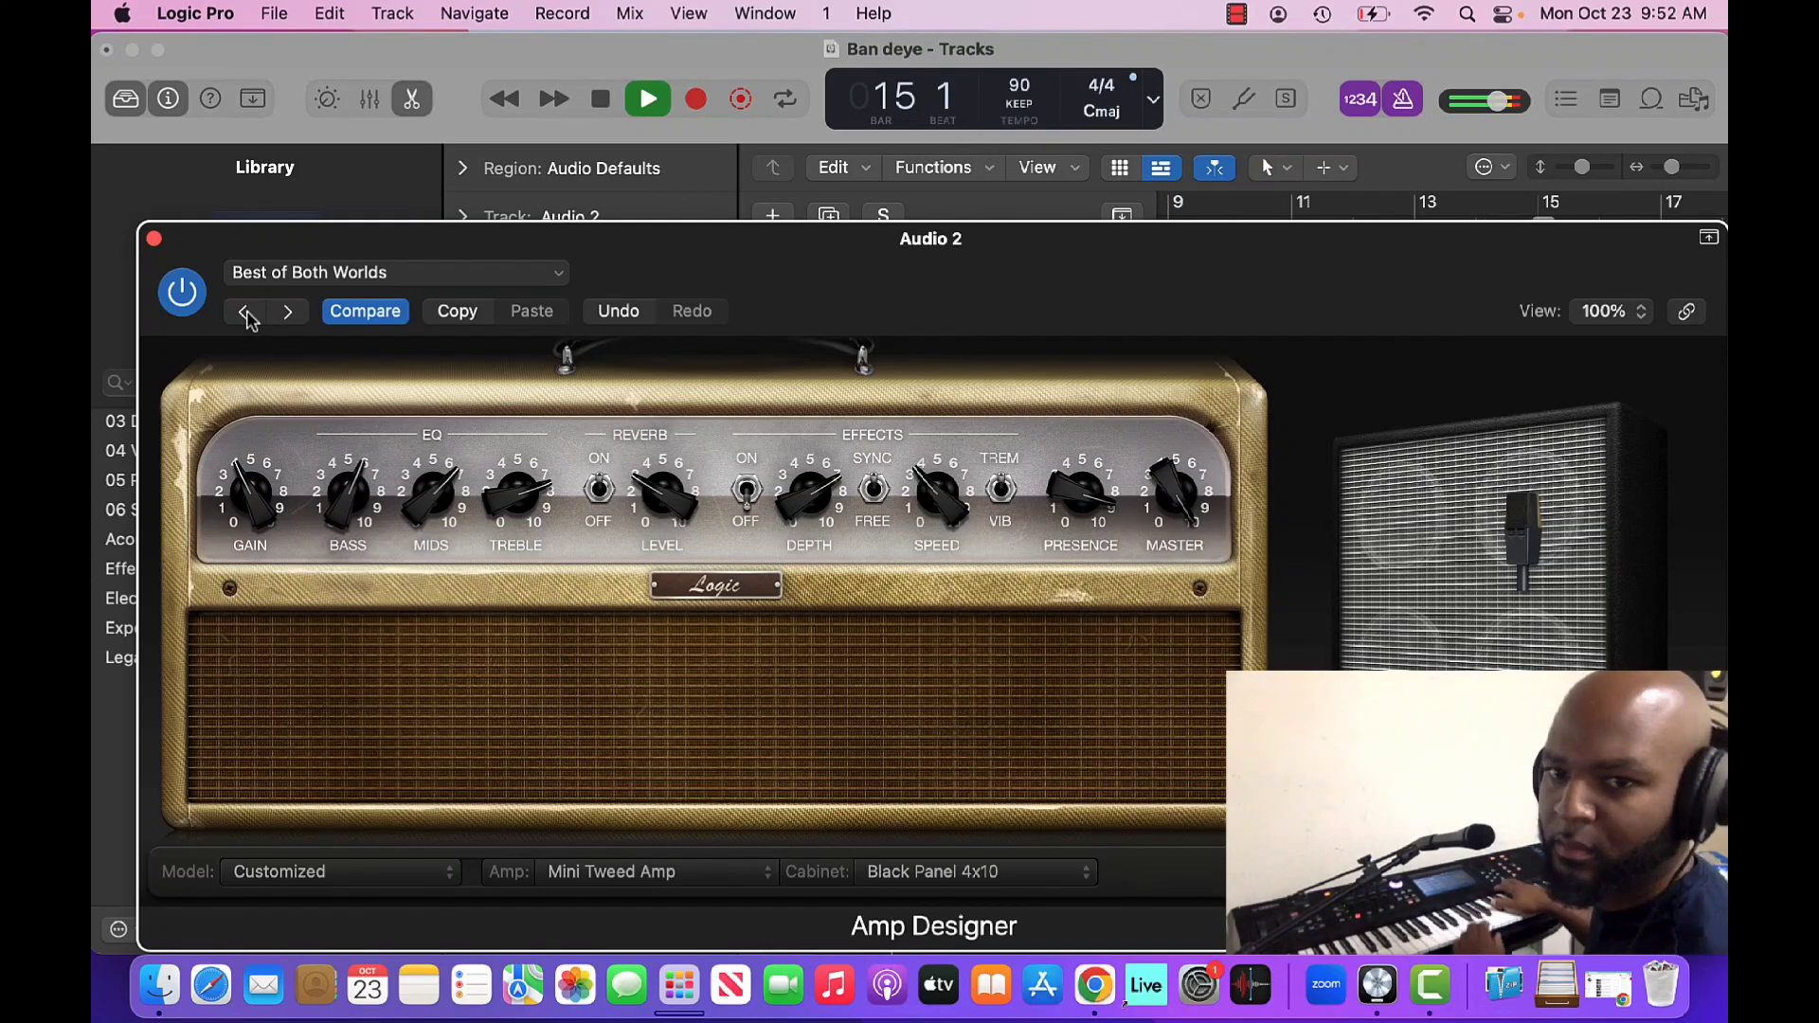
pyautogui.click(153, 239)
pyautogui.press('r')
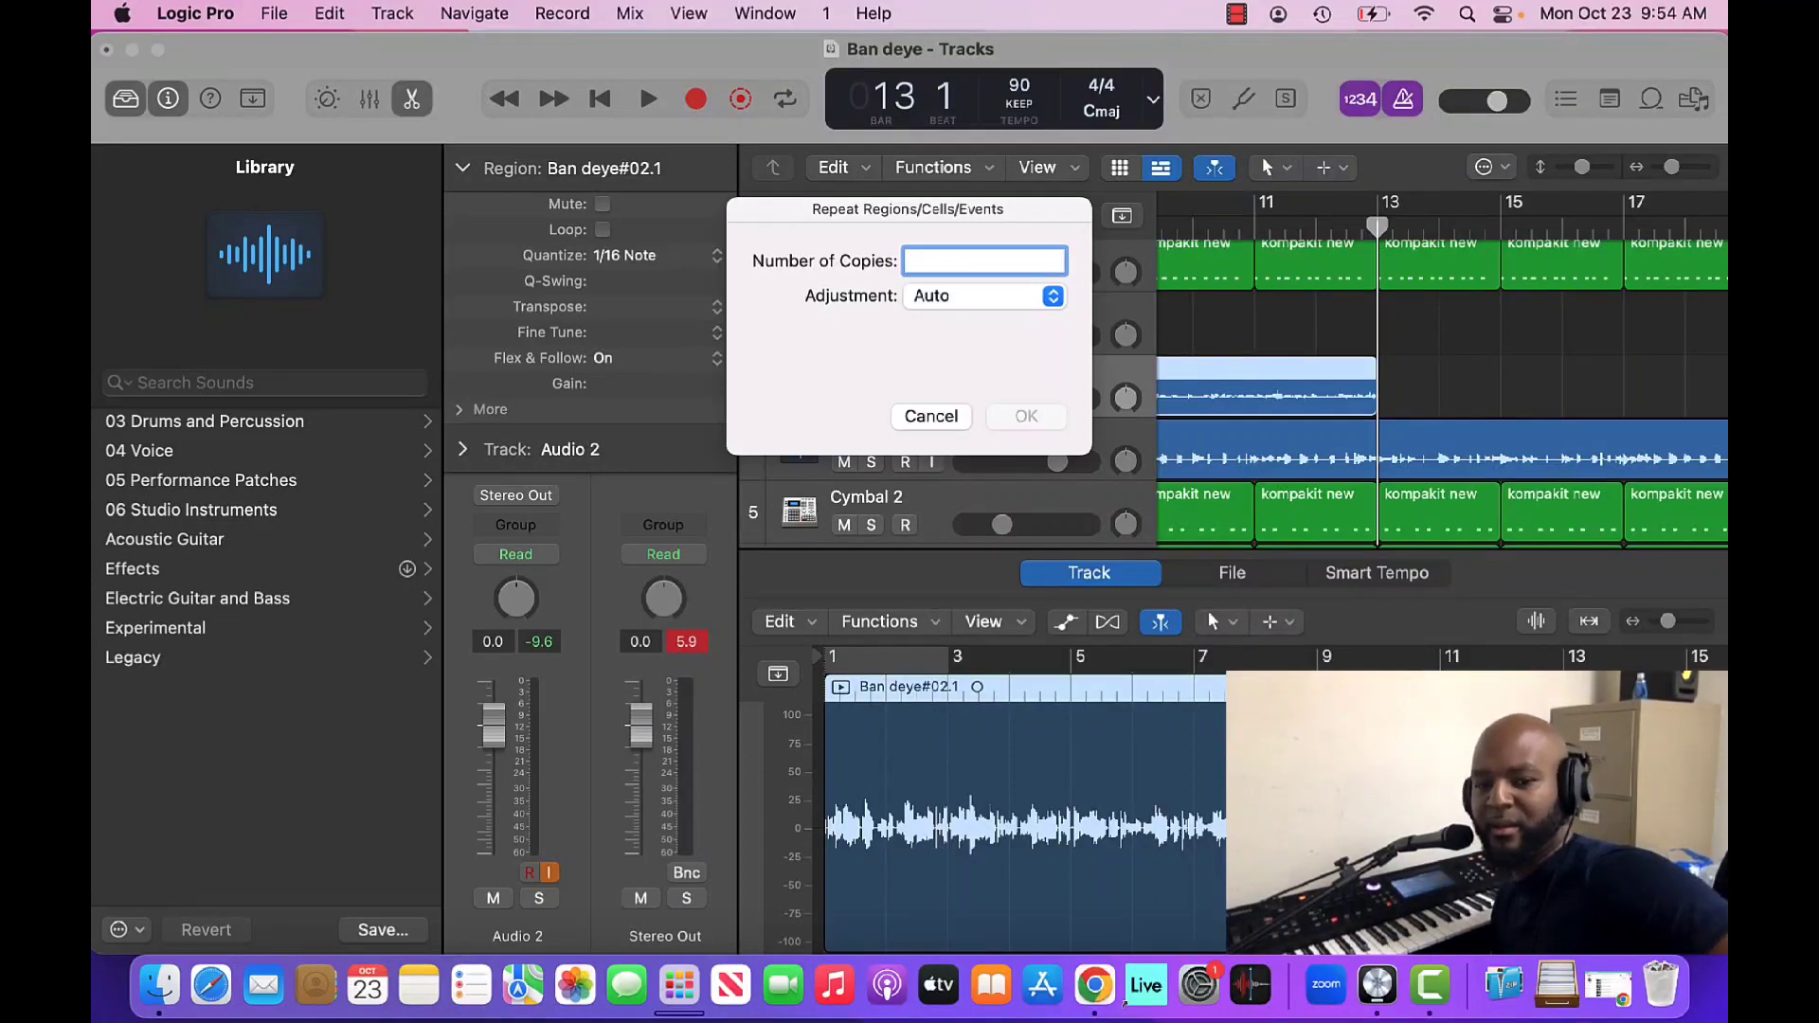
# Step: Repeat the Audio 2 region that ends at bar 13 with Auto adjustment and play the copies from bar 13
pyautogui.press('Return')
pyautogui.press('space')
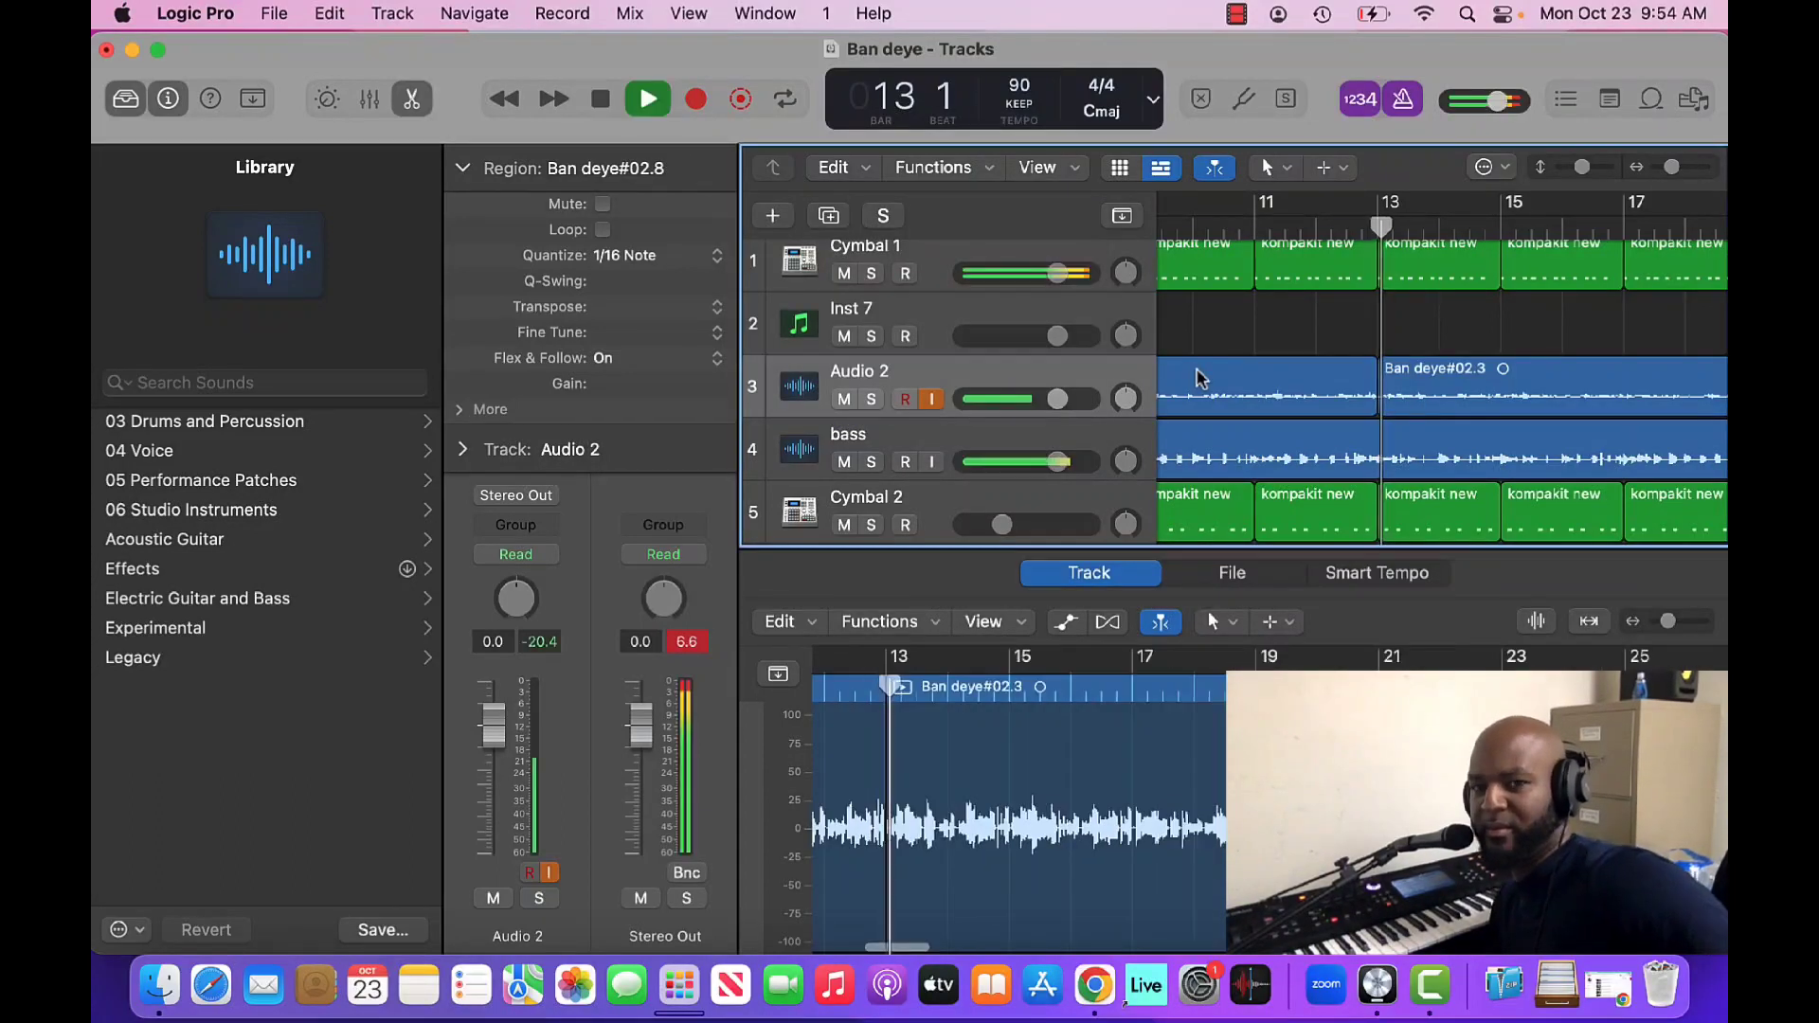
pyautogui.press(',')
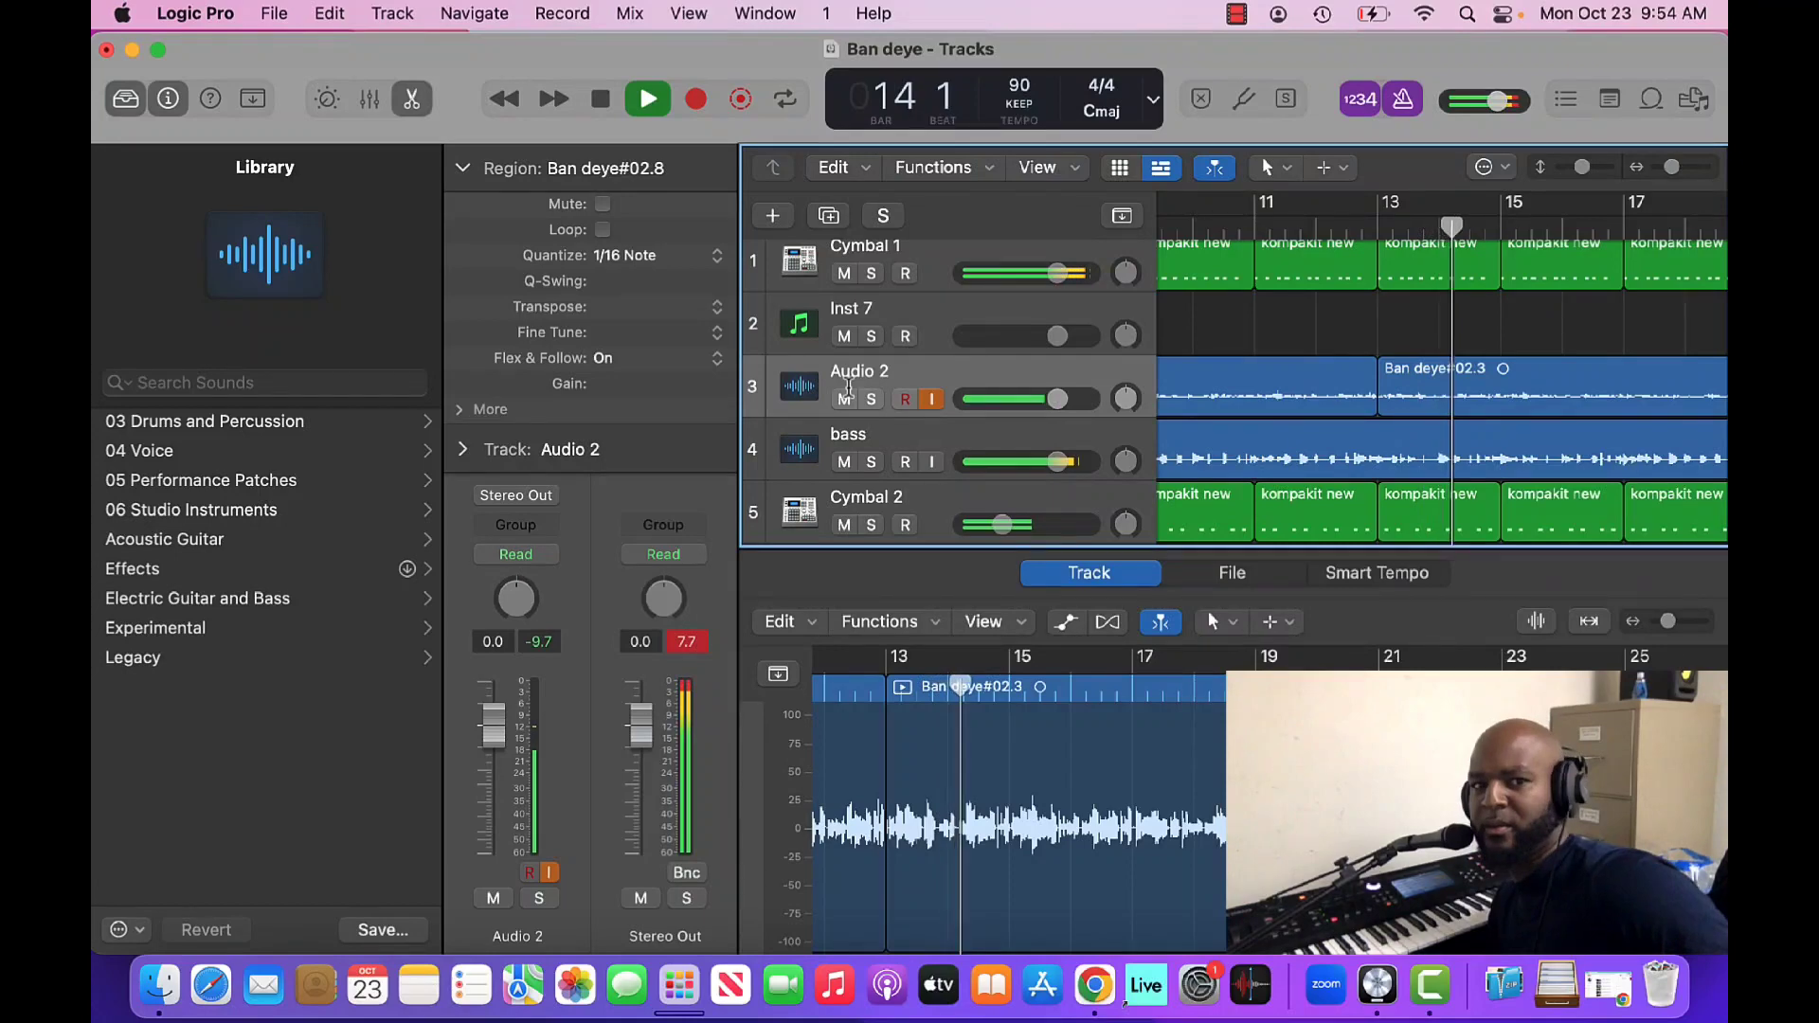
# Step: Audition Amp Designer presets on Audio 2 during playback, moving forward from Best of Both Worlds through Boutique Retro Clean, Brit Reverb and Classic Country
pyautogui.click(462, 167)
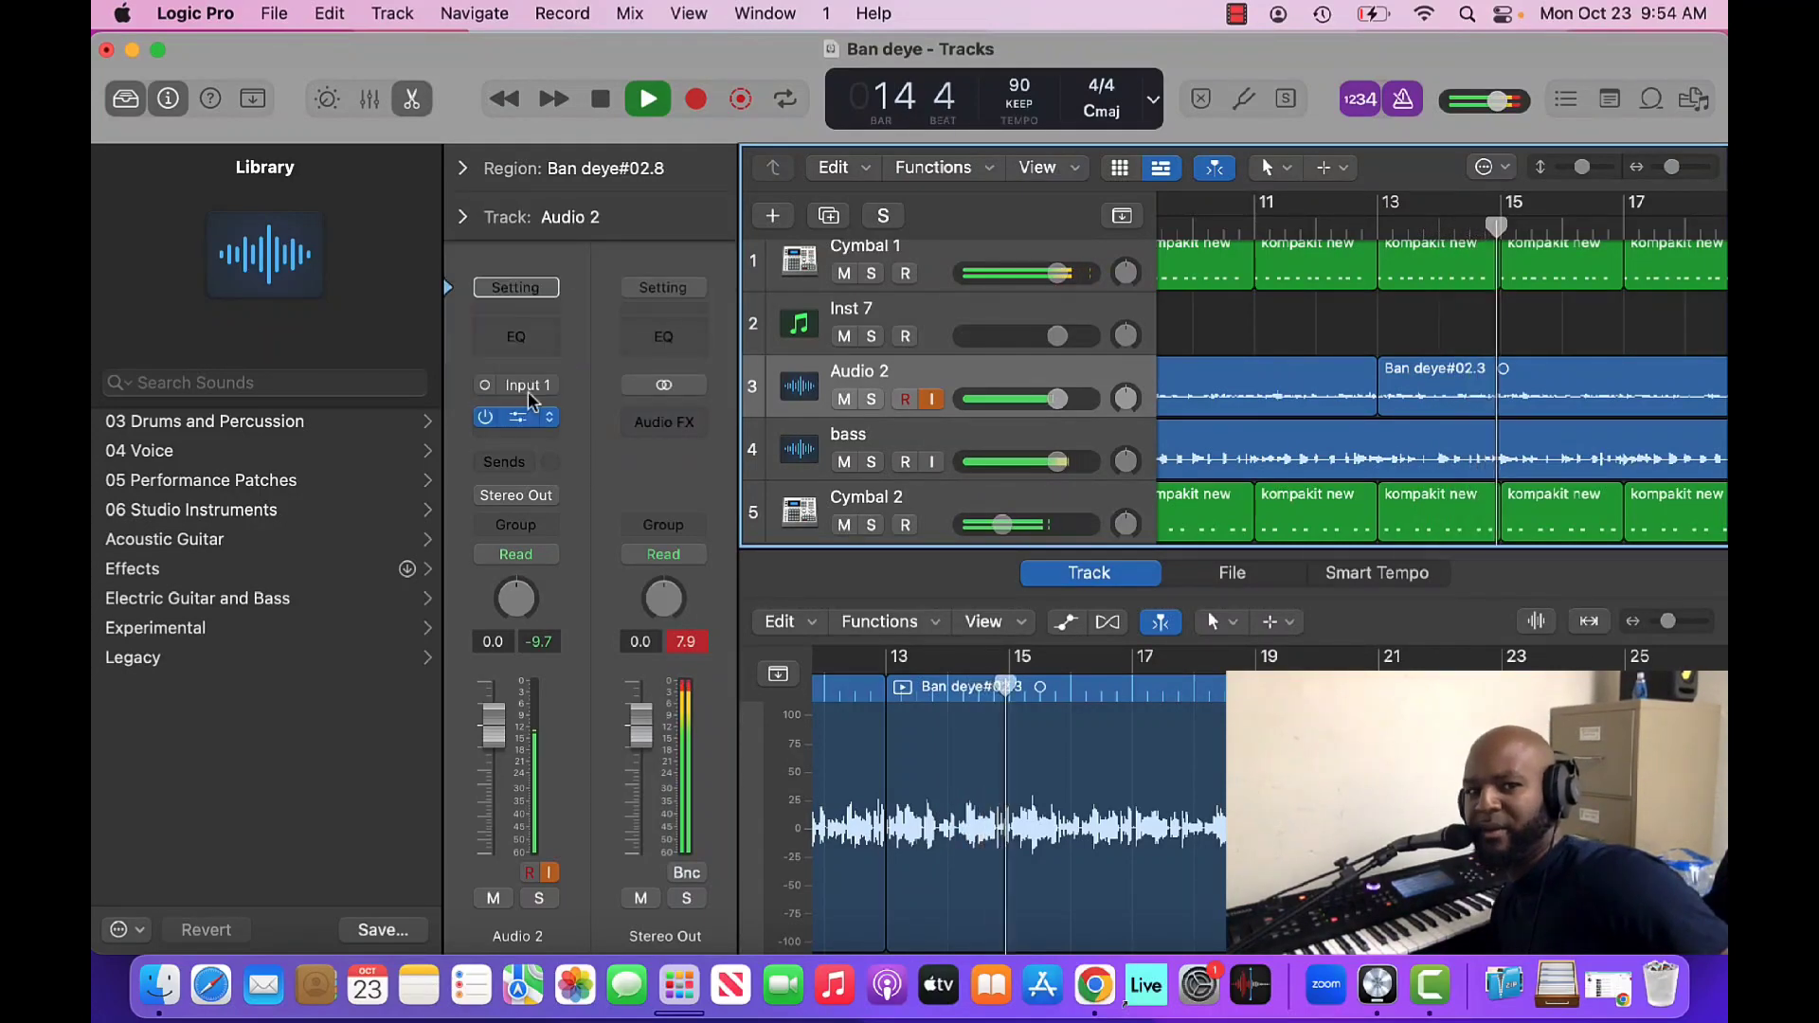
pyautogui.click(521, 418)
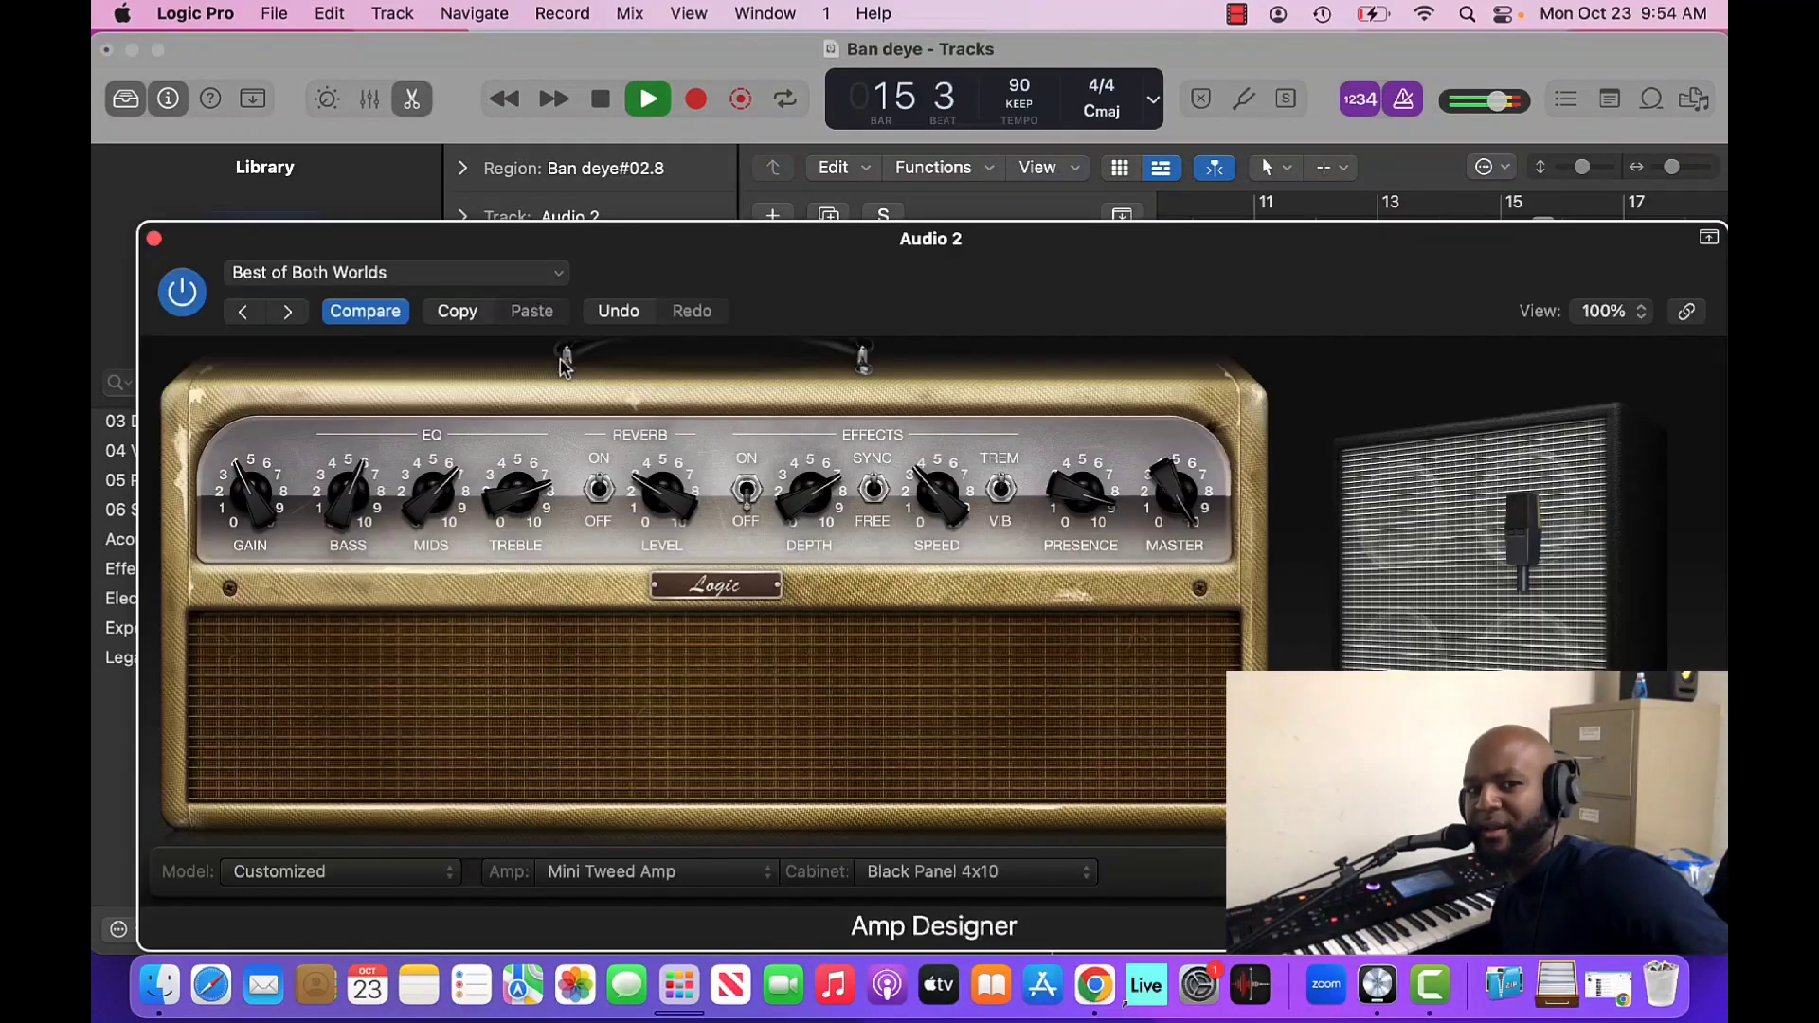
pyautogui.click(289, 313)
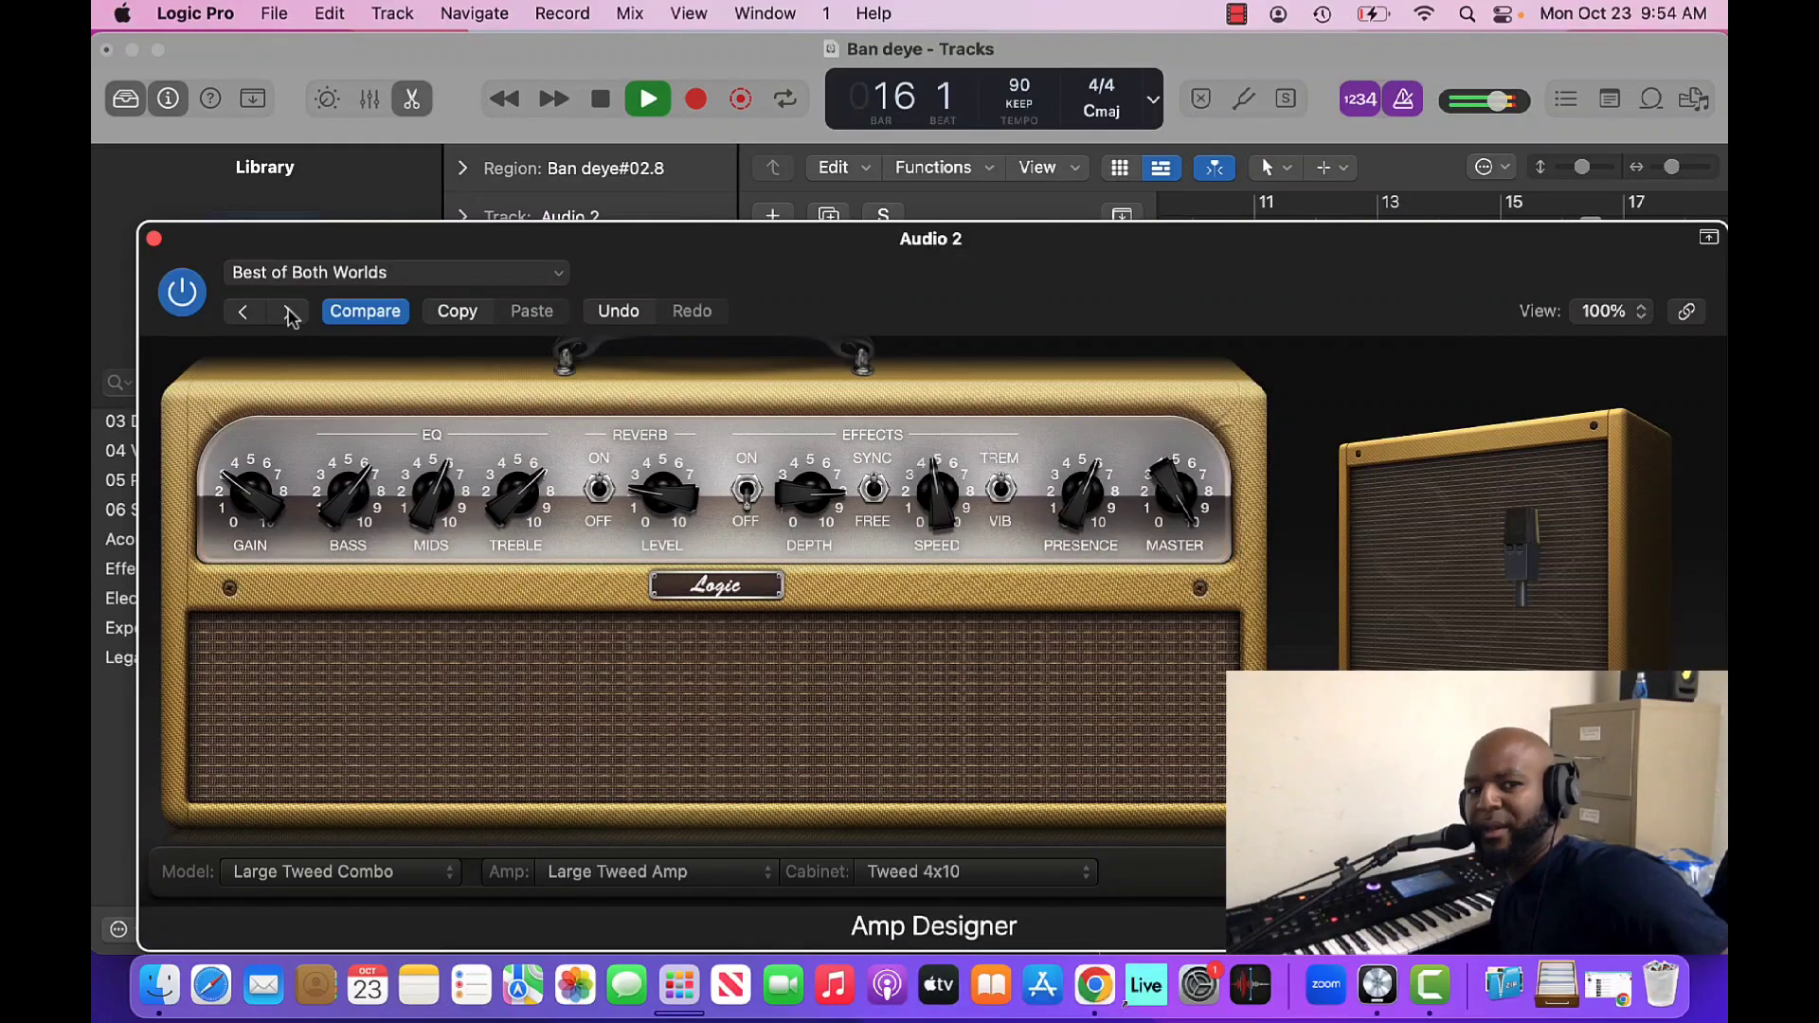
pyautogui.click(287, 313)
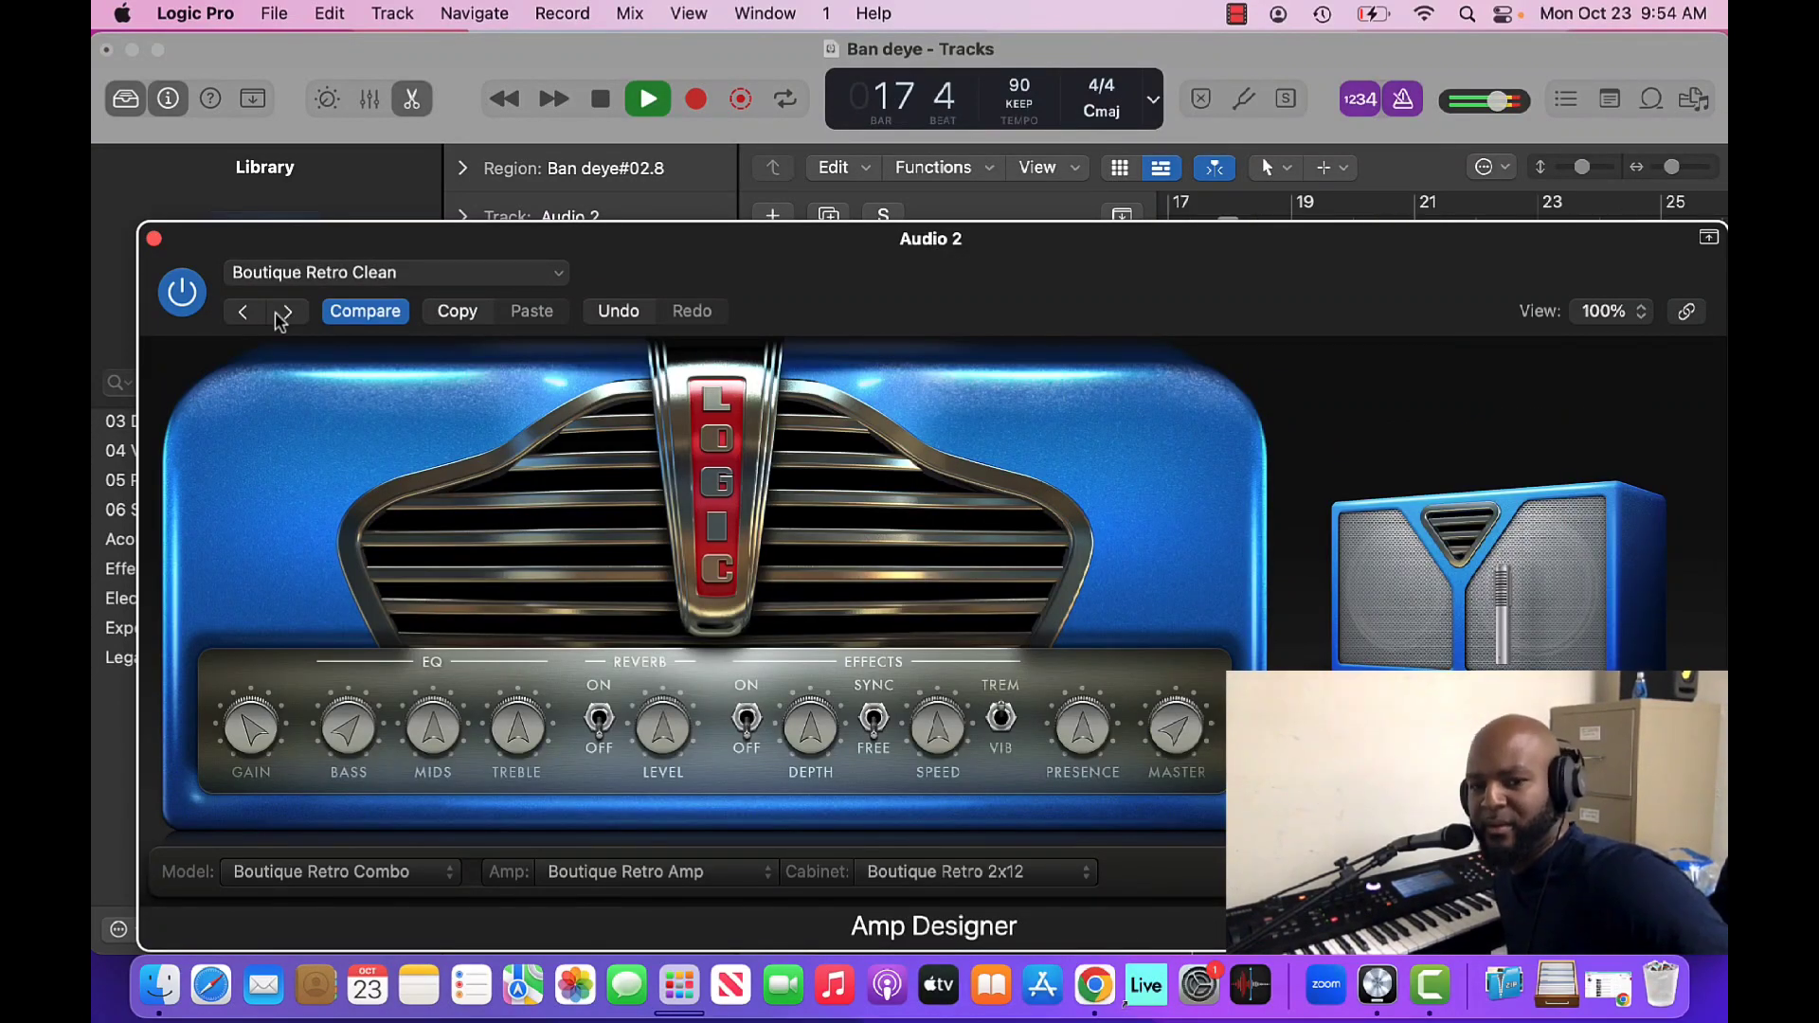
pyautogui.click(287, 313)
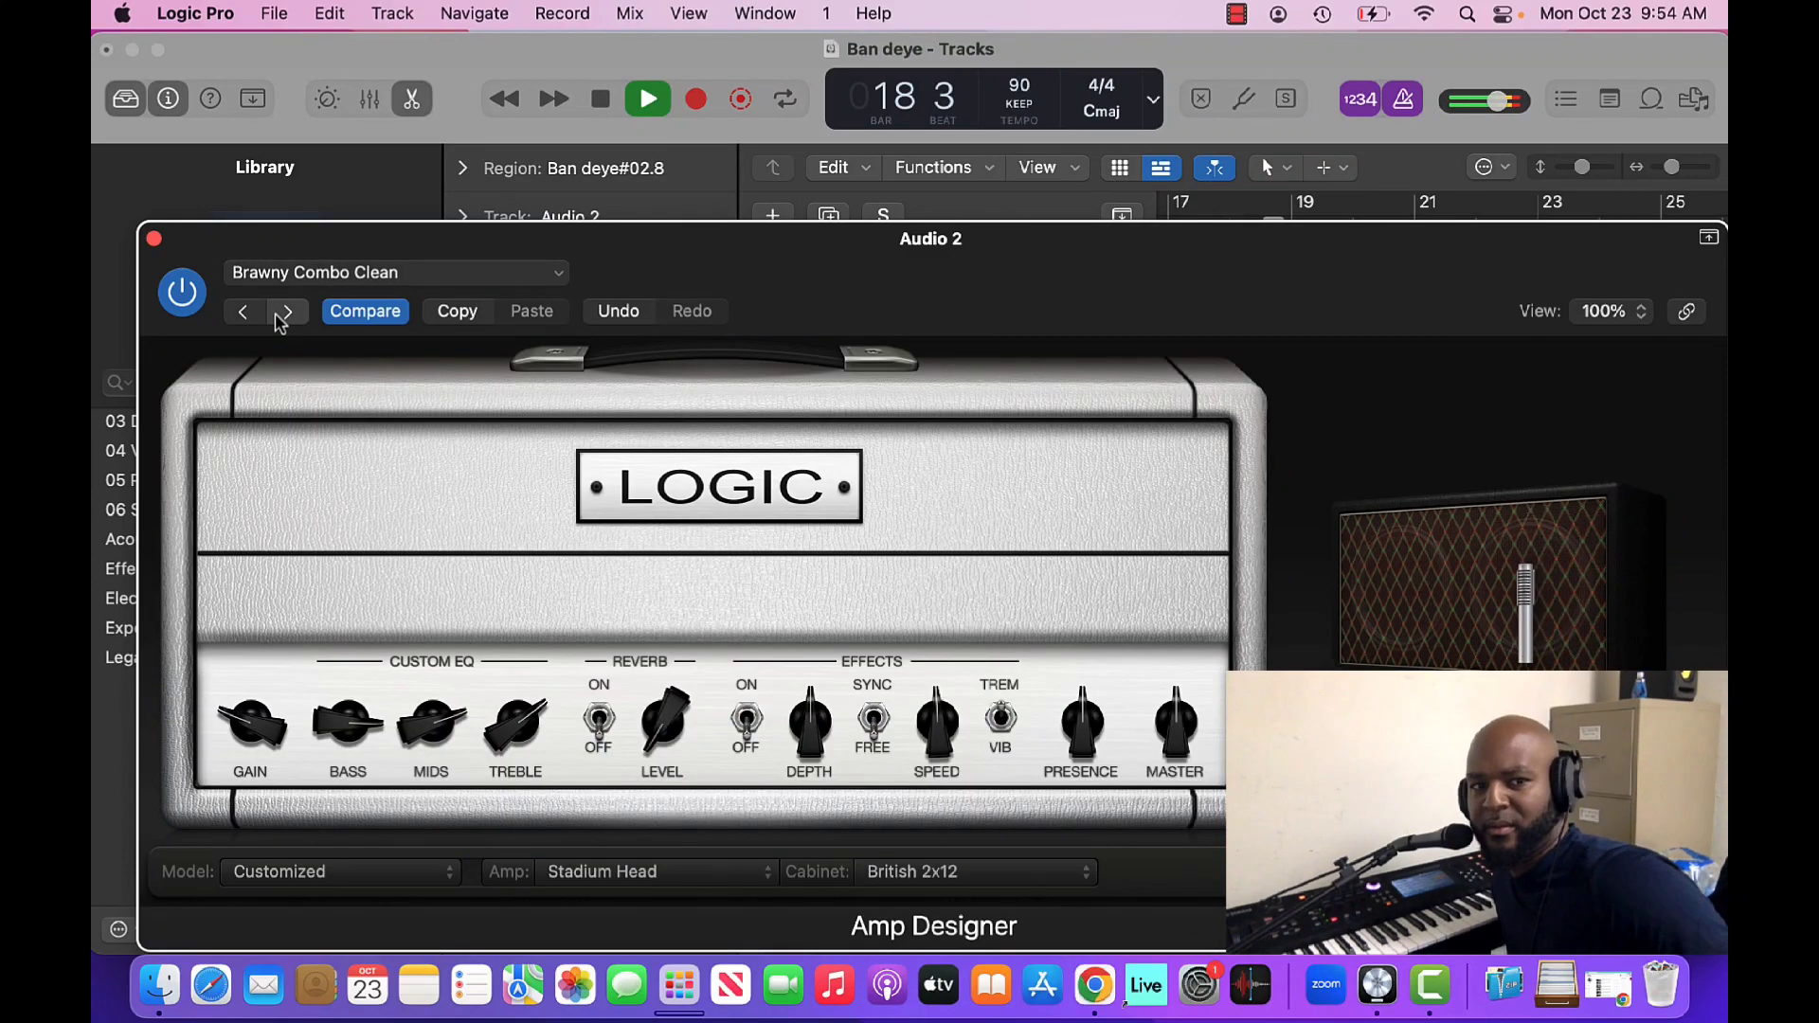
pyautogui.click(287, 313)
pyautogui.click(285, 312)
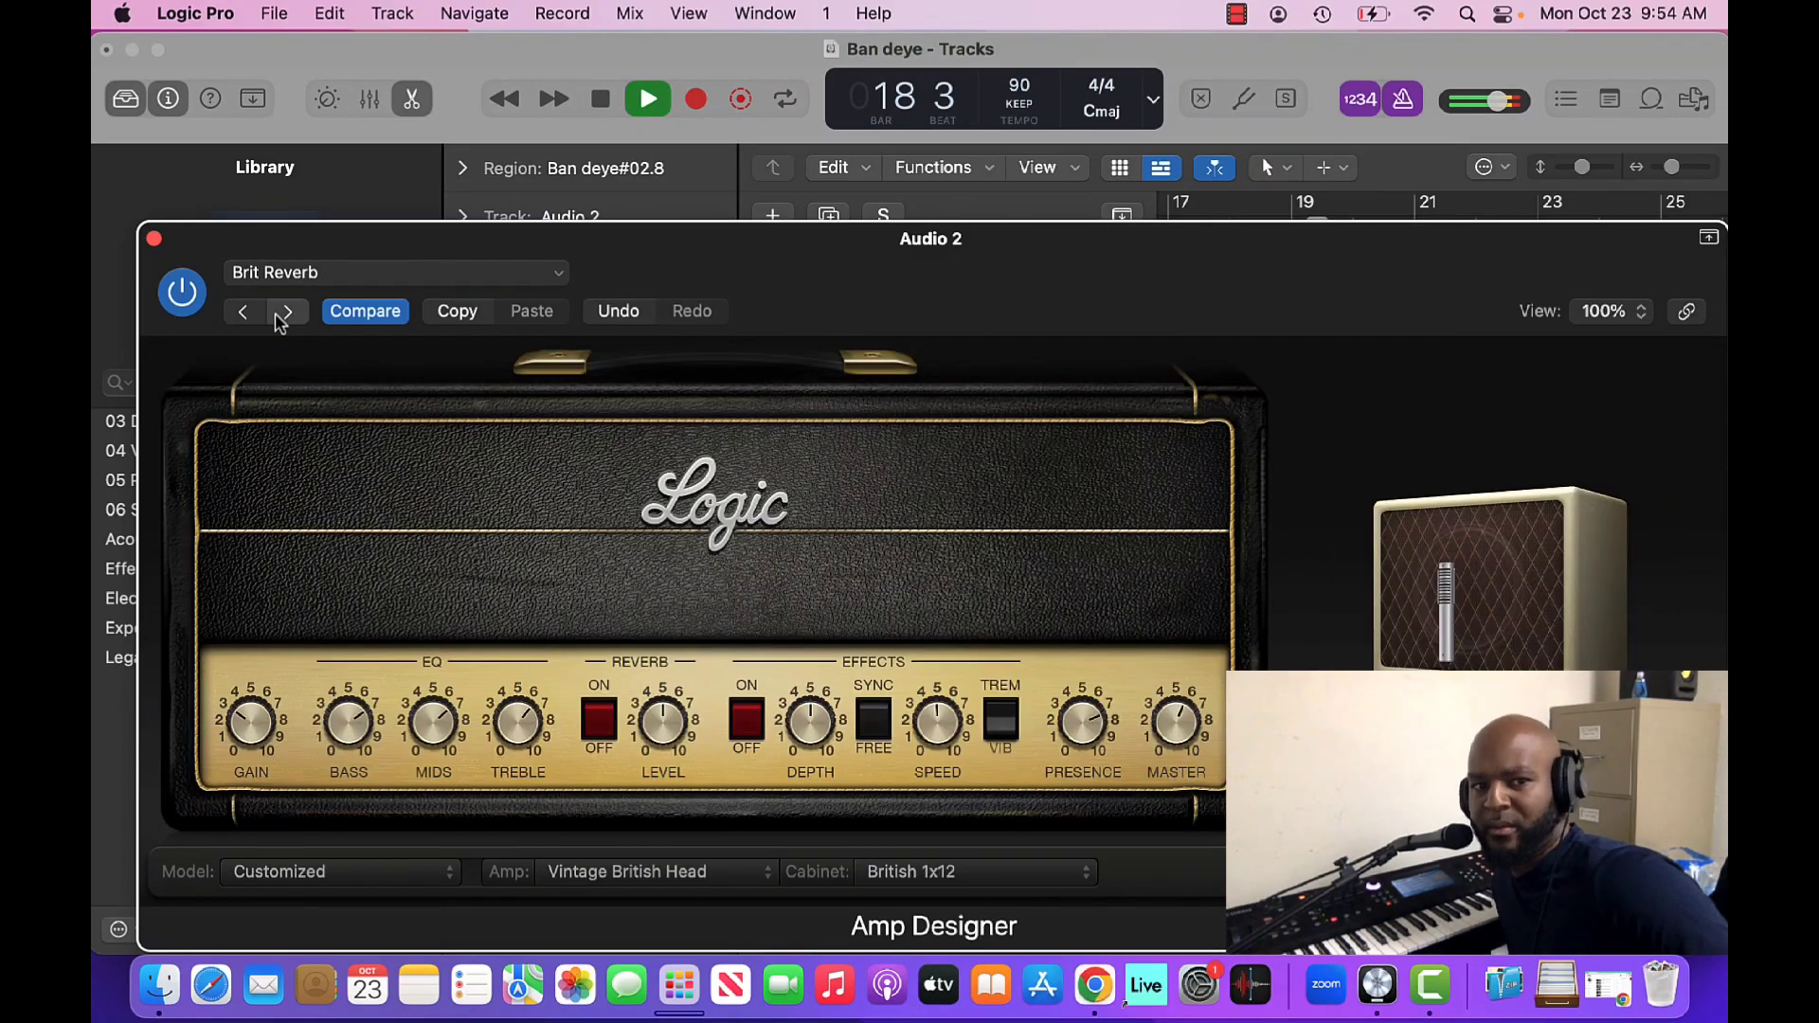
pyautogui.click(276, 316)
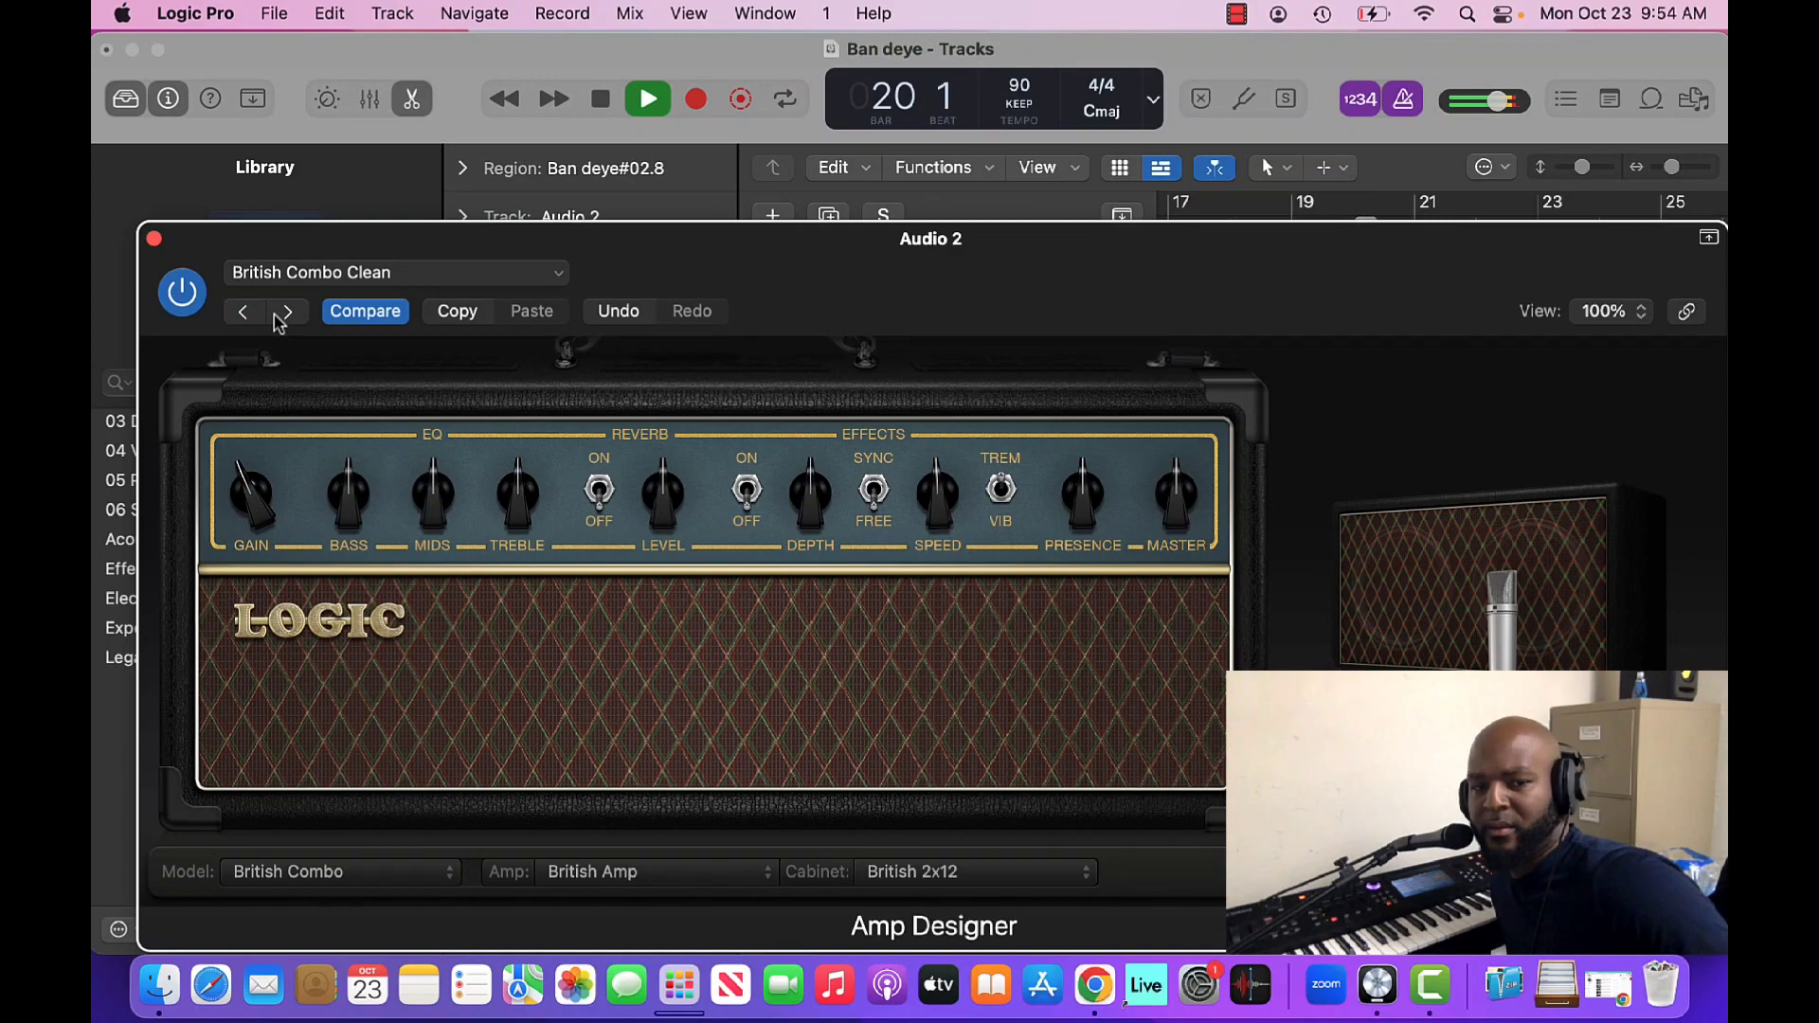
pyautogui.click(278, 316)
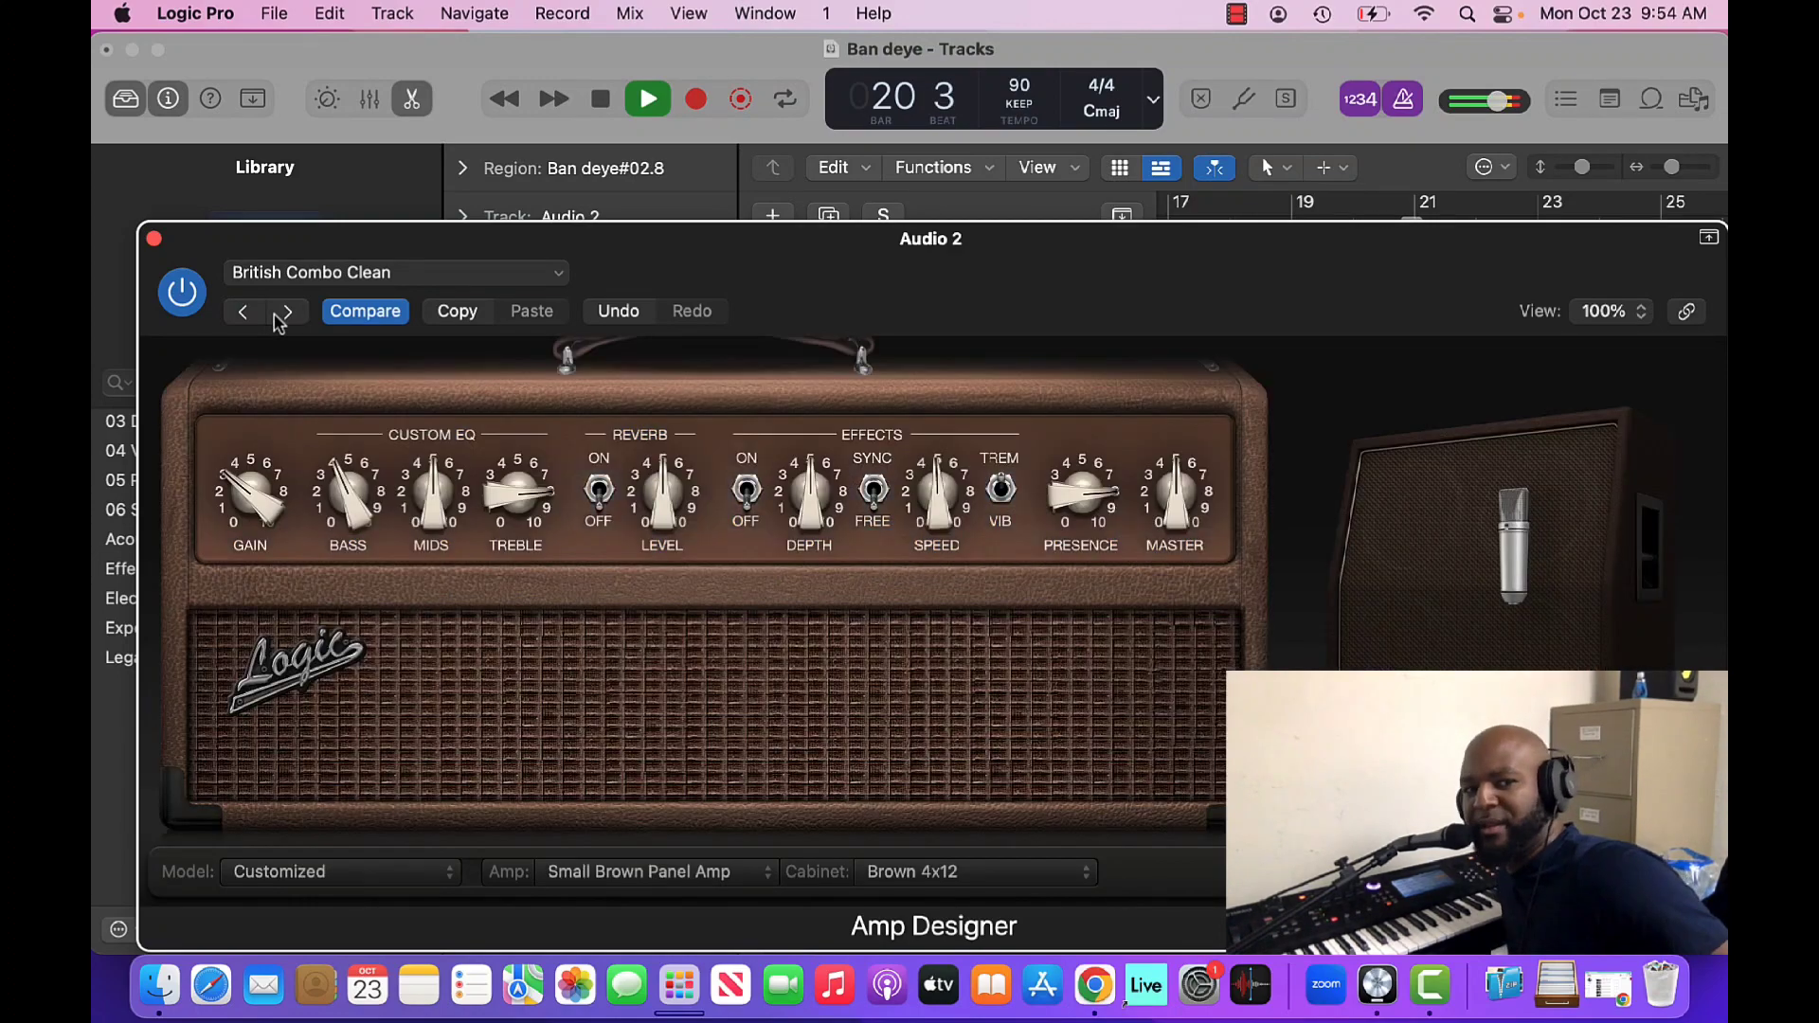
pyautogui.click(283, 312)
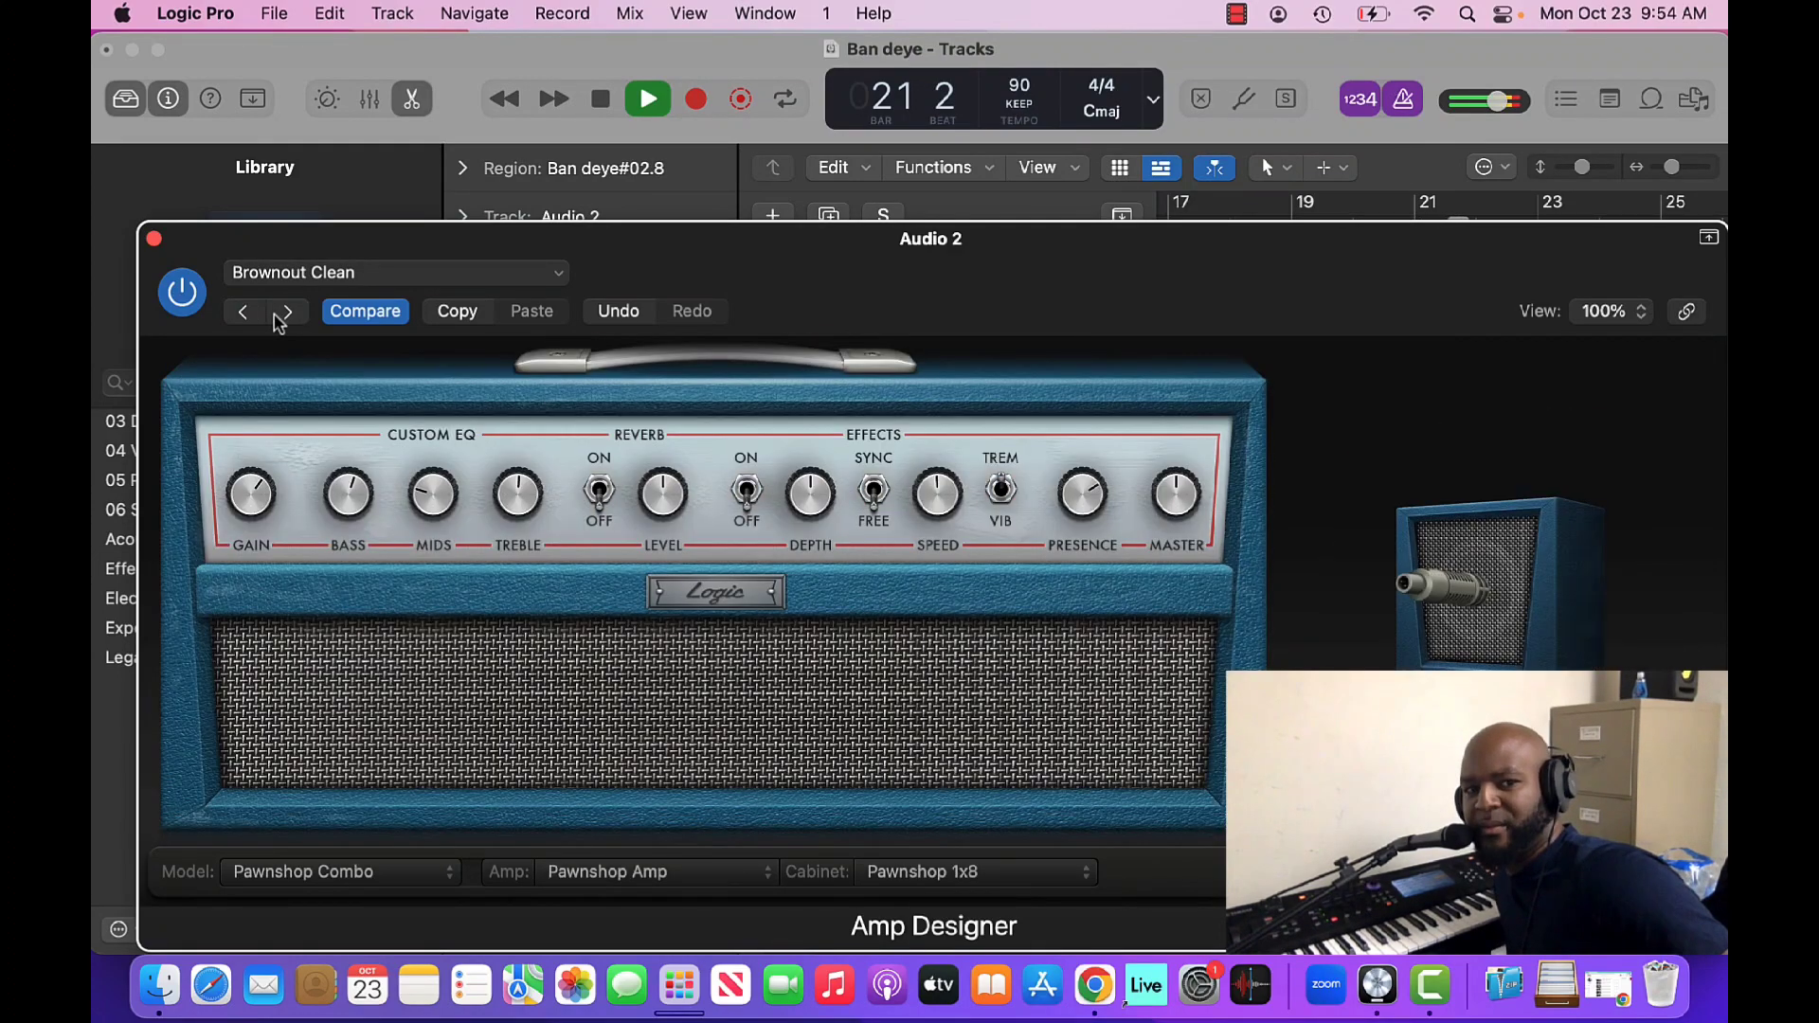
pyautogui.click(280, 315)
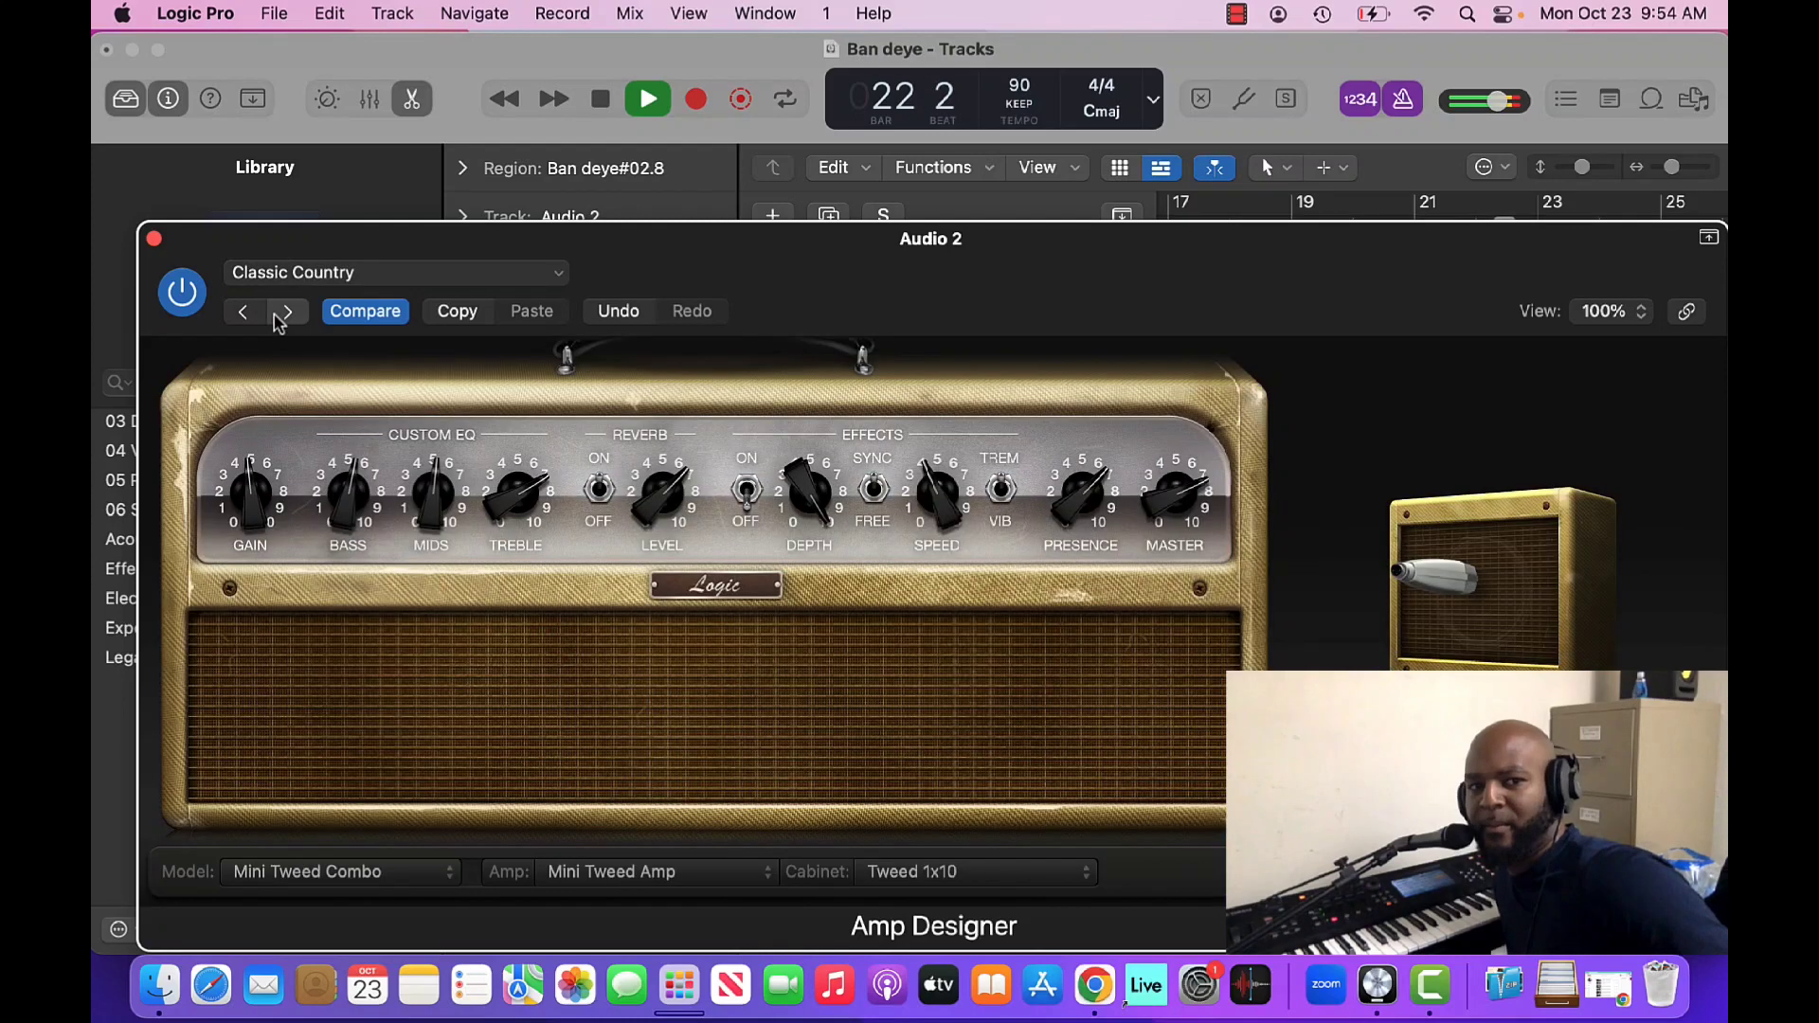
pyautogui.click(281, 316)
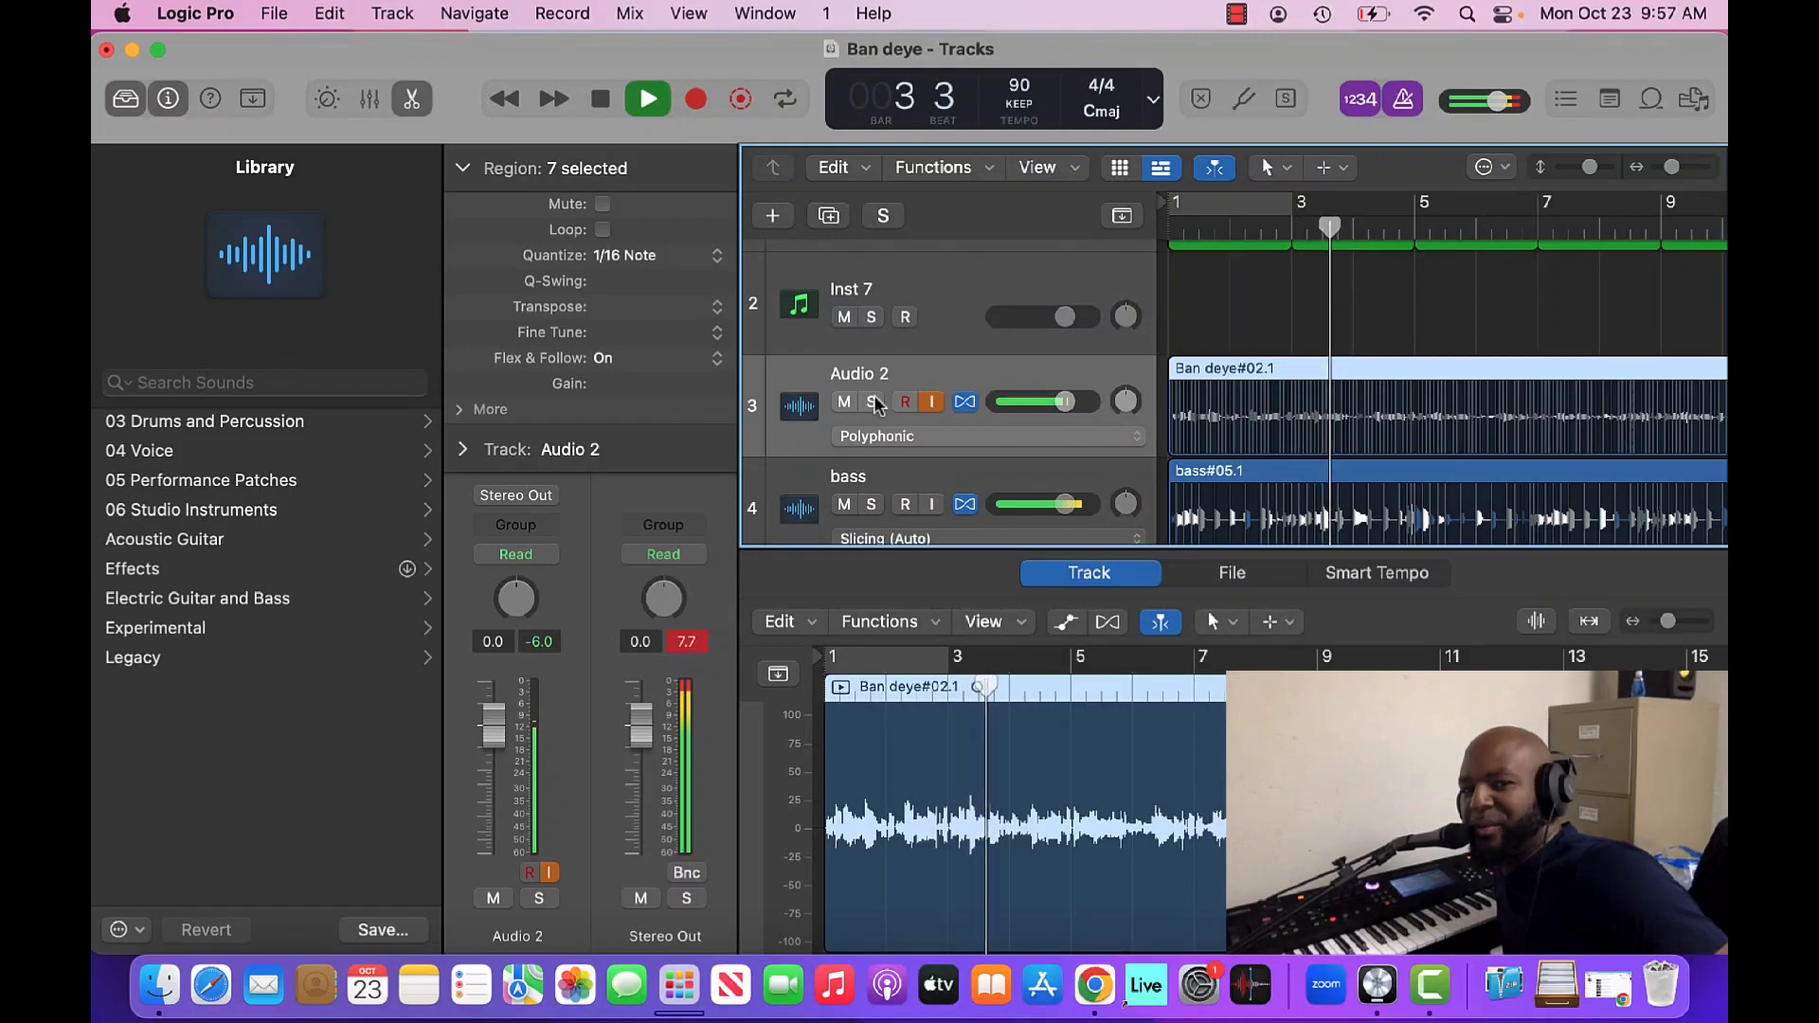
# Step: Lower the volume of the Audio 2 track
pyautogui.moveTo(1065, 402); pyautogui.dragTo(1010, 394)
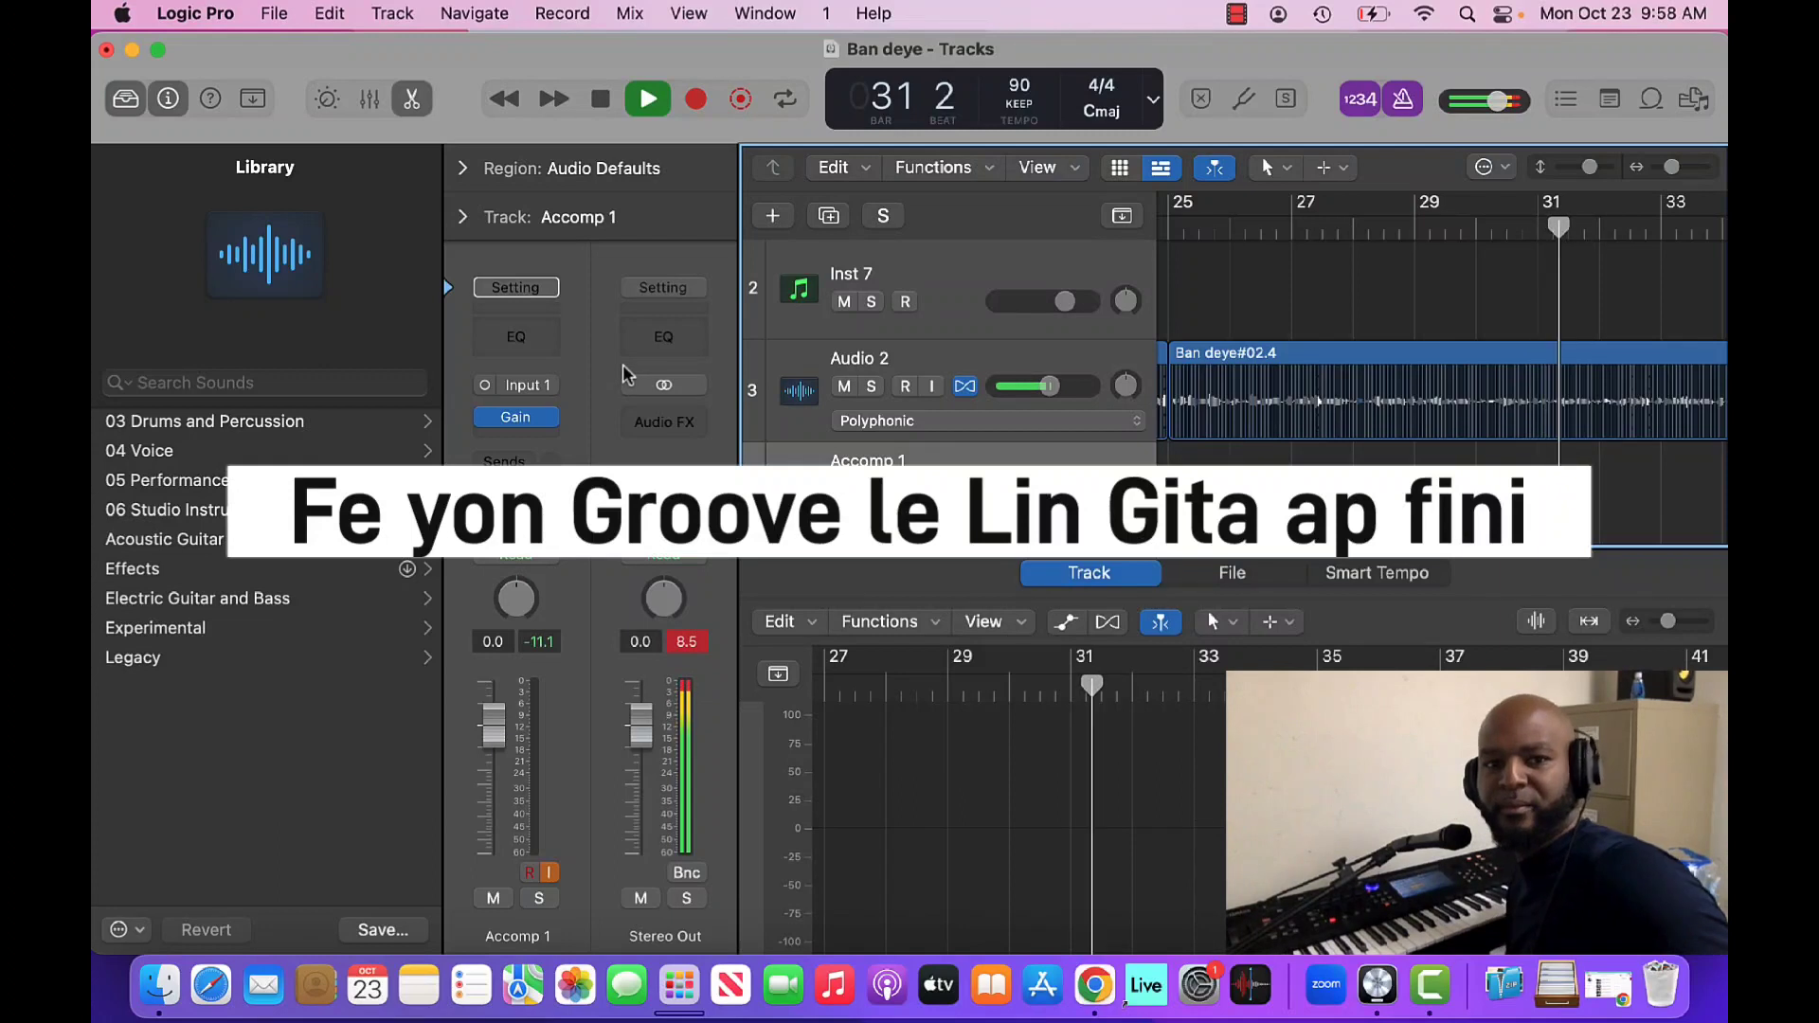
# Step: Play the groove from the beginning, then record an accompaniment take on the Accomp 1 track to just past bar 9
pyautogui.click(604, 100)
pyautogui.click(648, 99)
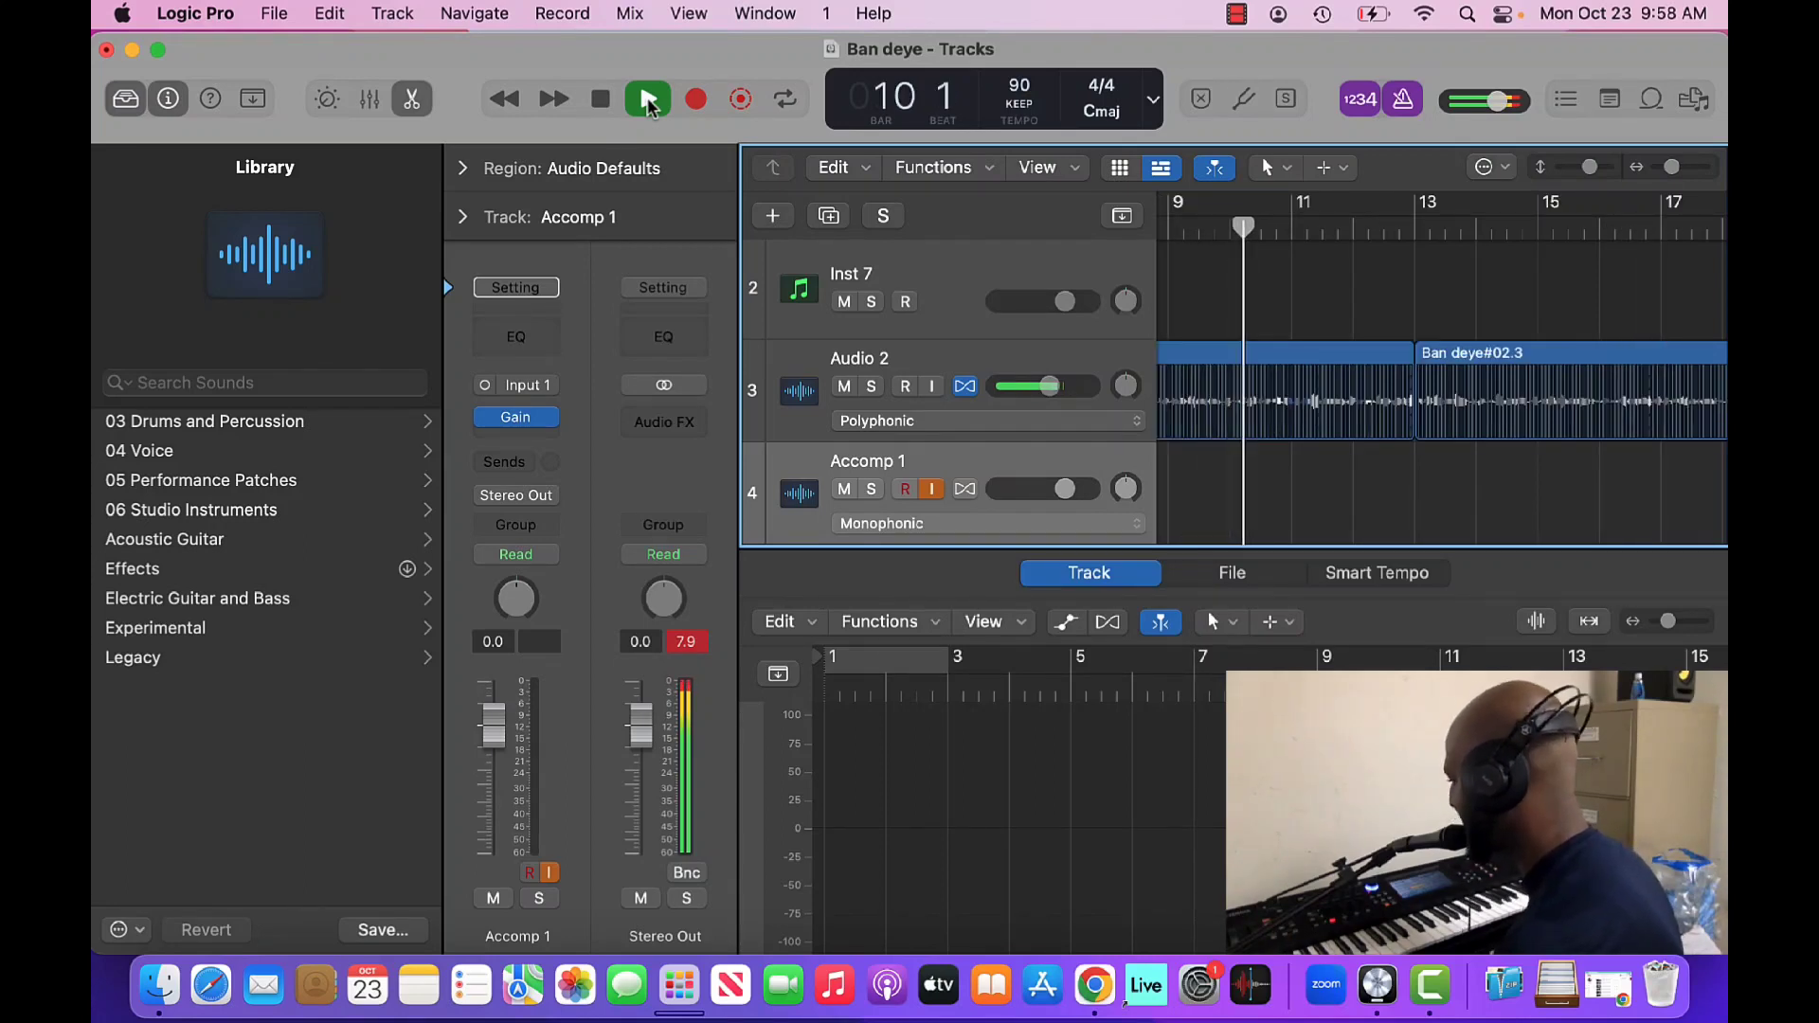
pyautogui.click(696, 98)
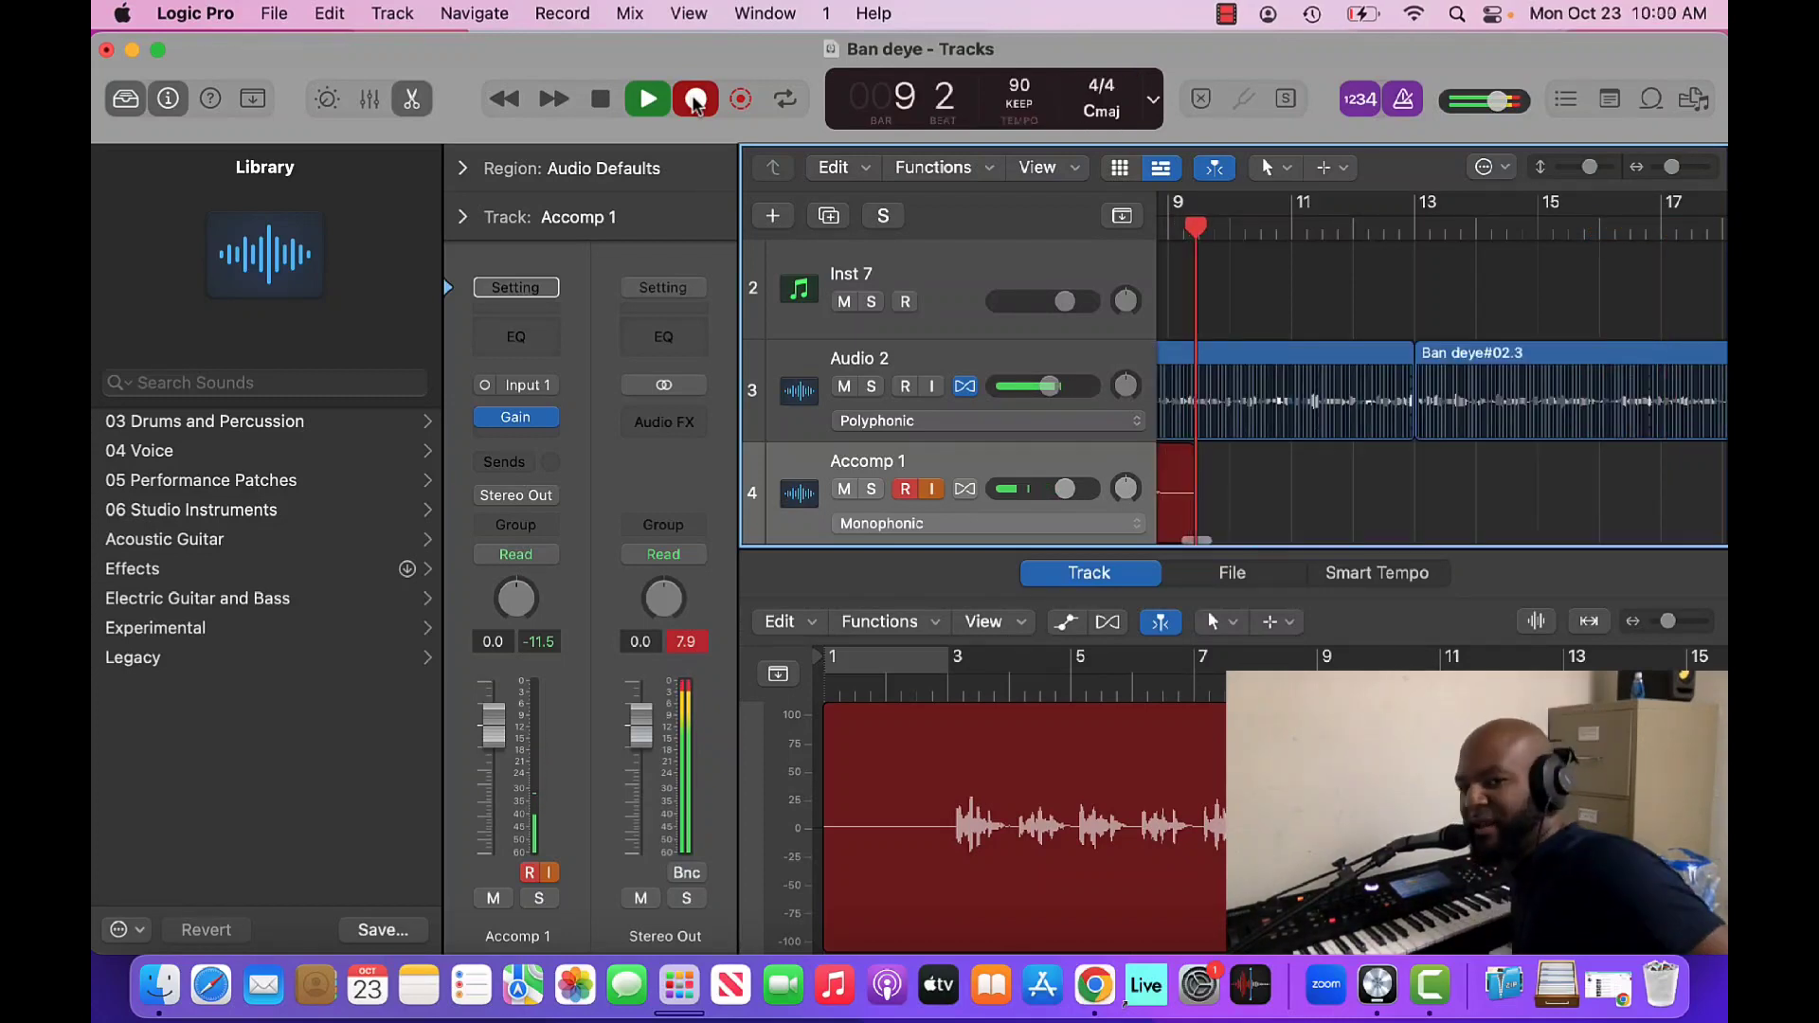
pyautogui.click(697, 99)
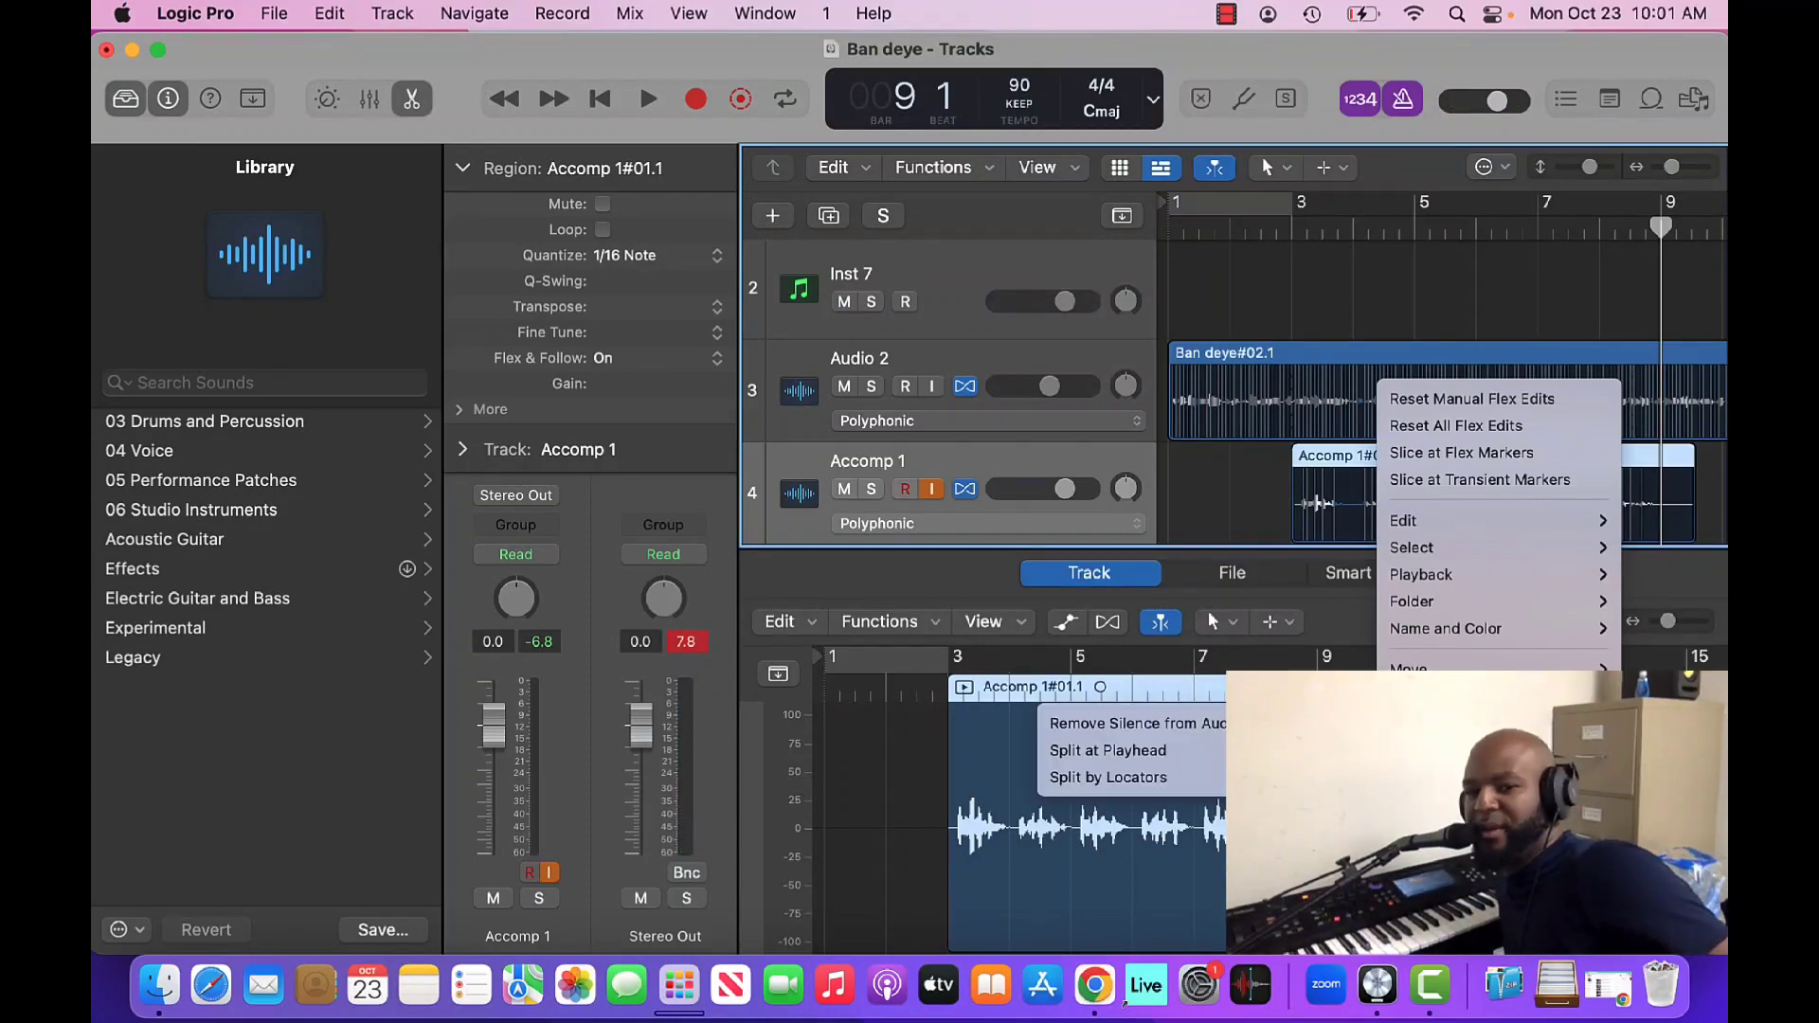
# Step: Split the Accomp 1 region at bar 9 and delete the short piece after the split
pyautogui.click(1137, 749)
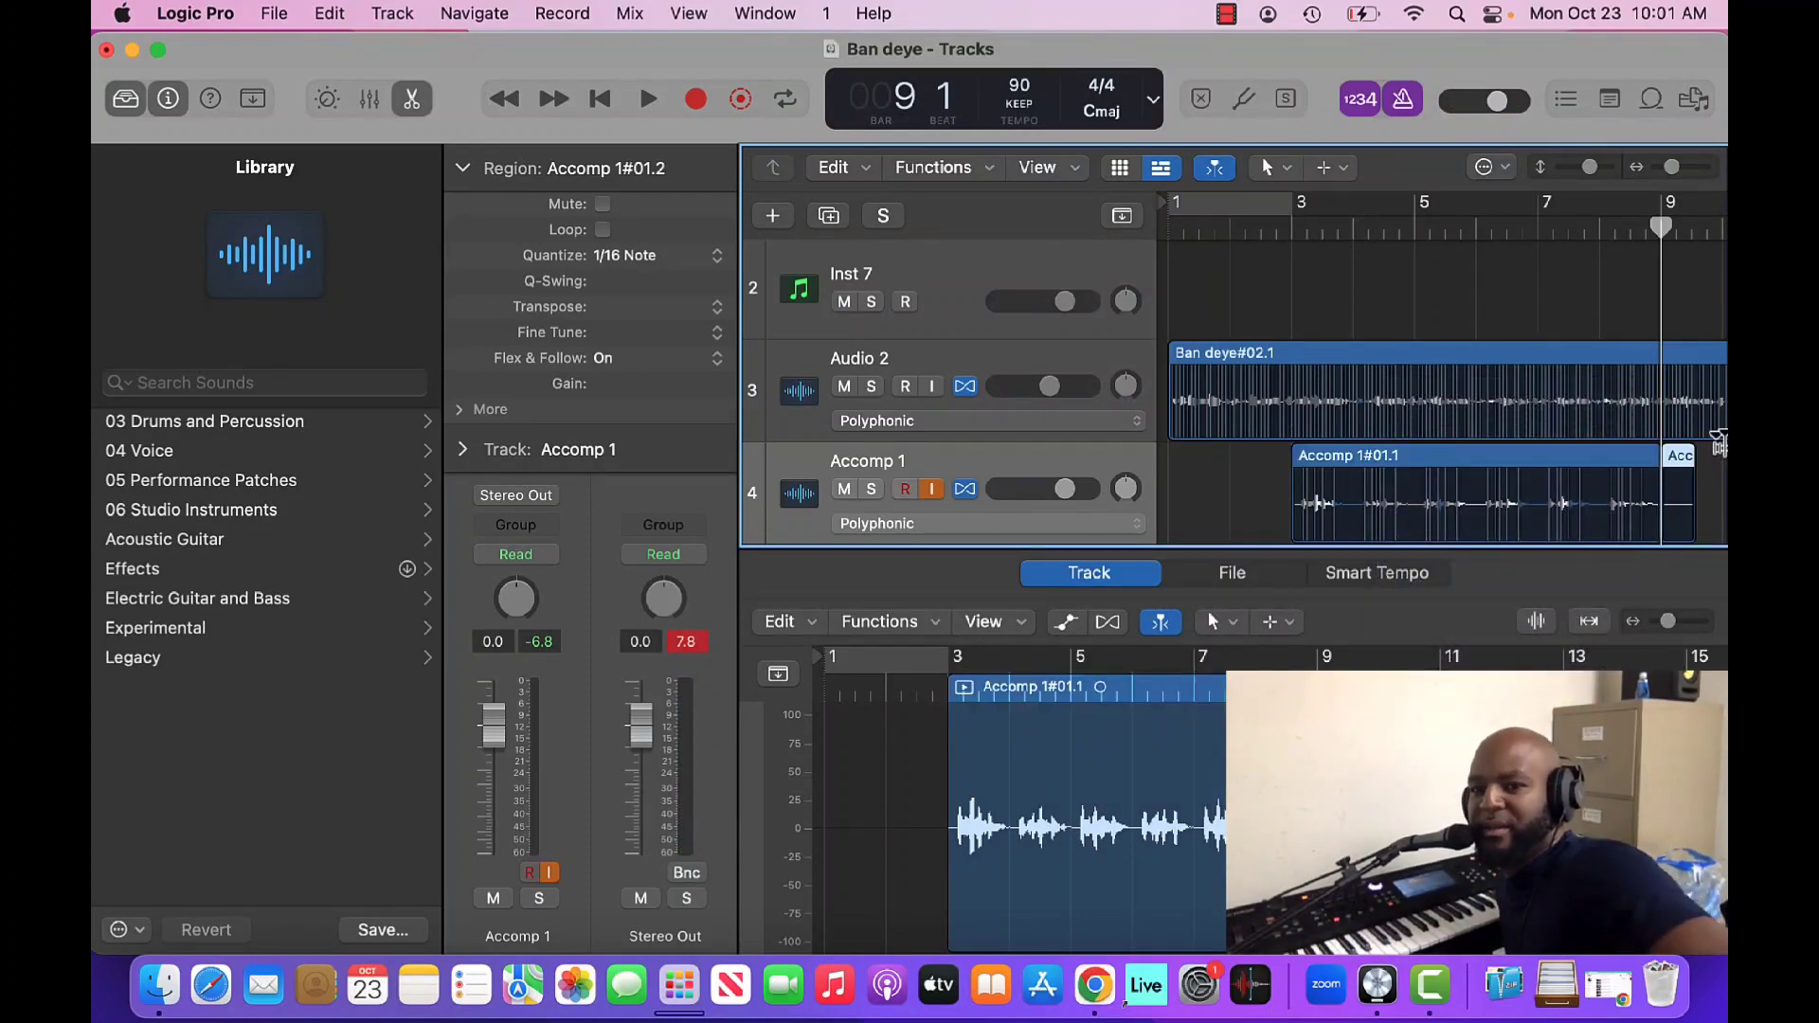
pyautogui.press('Delete')
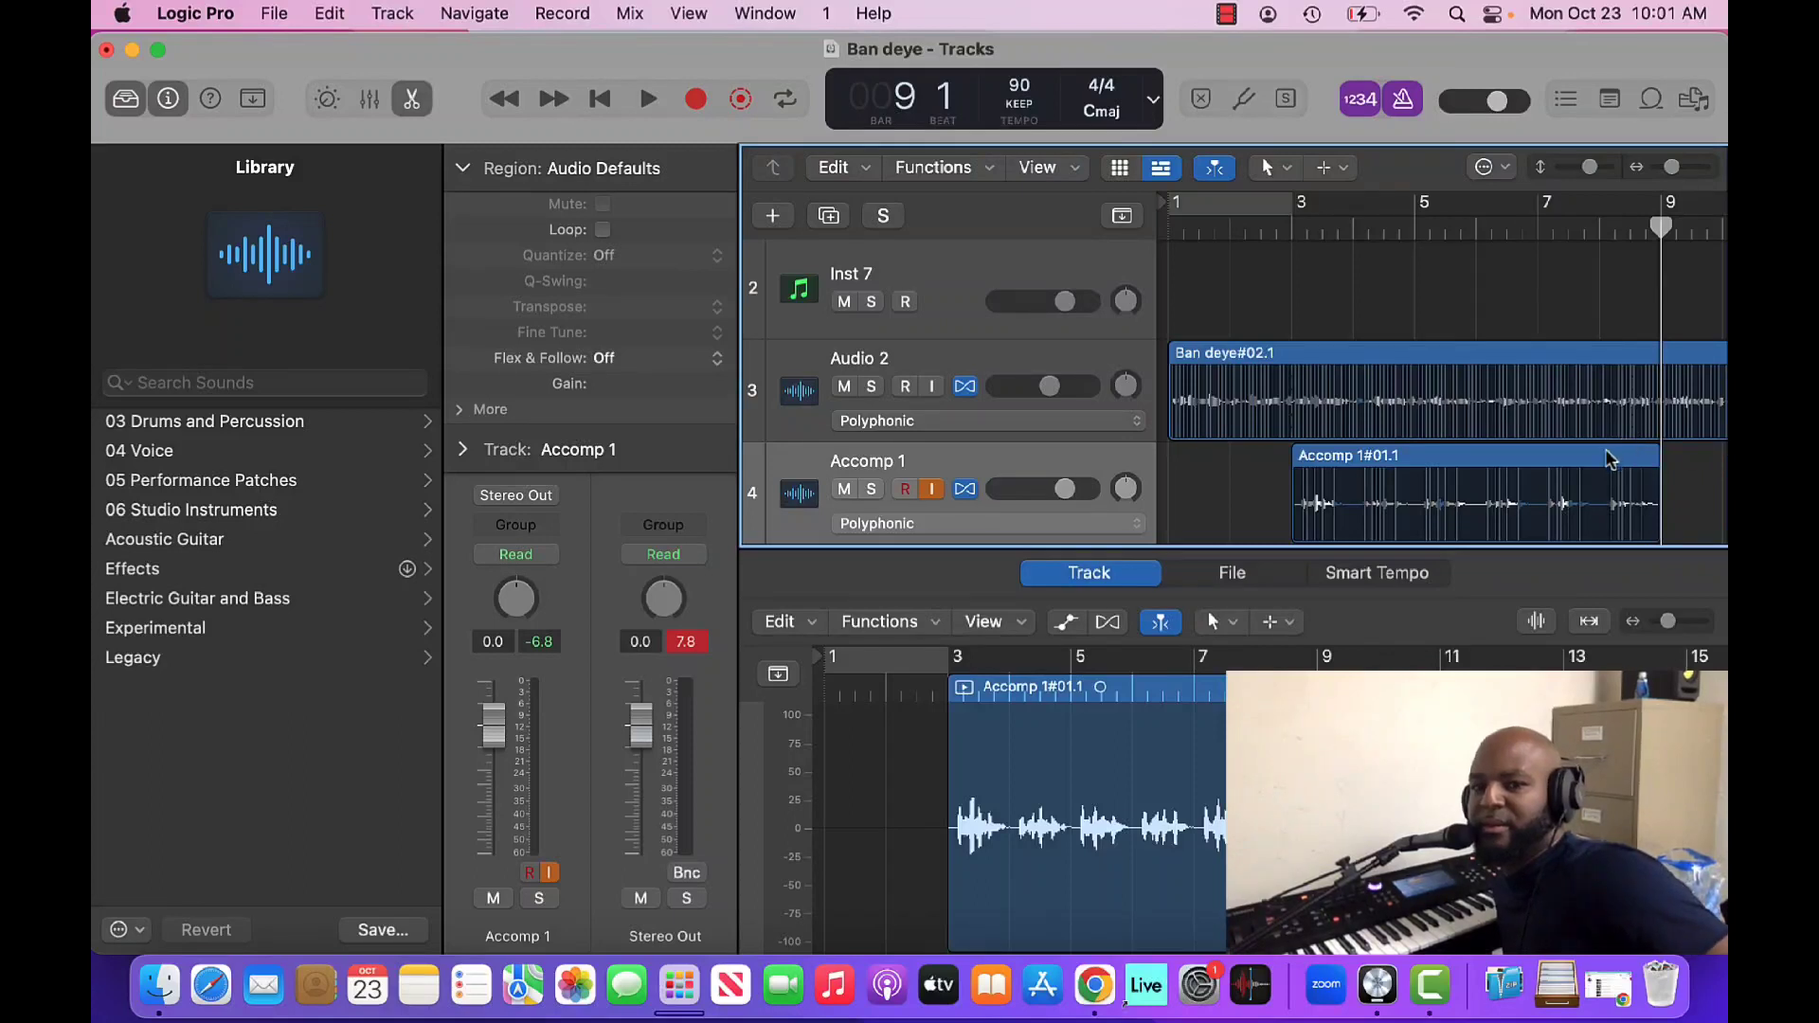
# Step: Move the Accomp 1 region so it starts at bar 1, and play it back briefly from there
pyautogui.moveTo(1607, 459); pyautogui.dragTo(1425, 476)
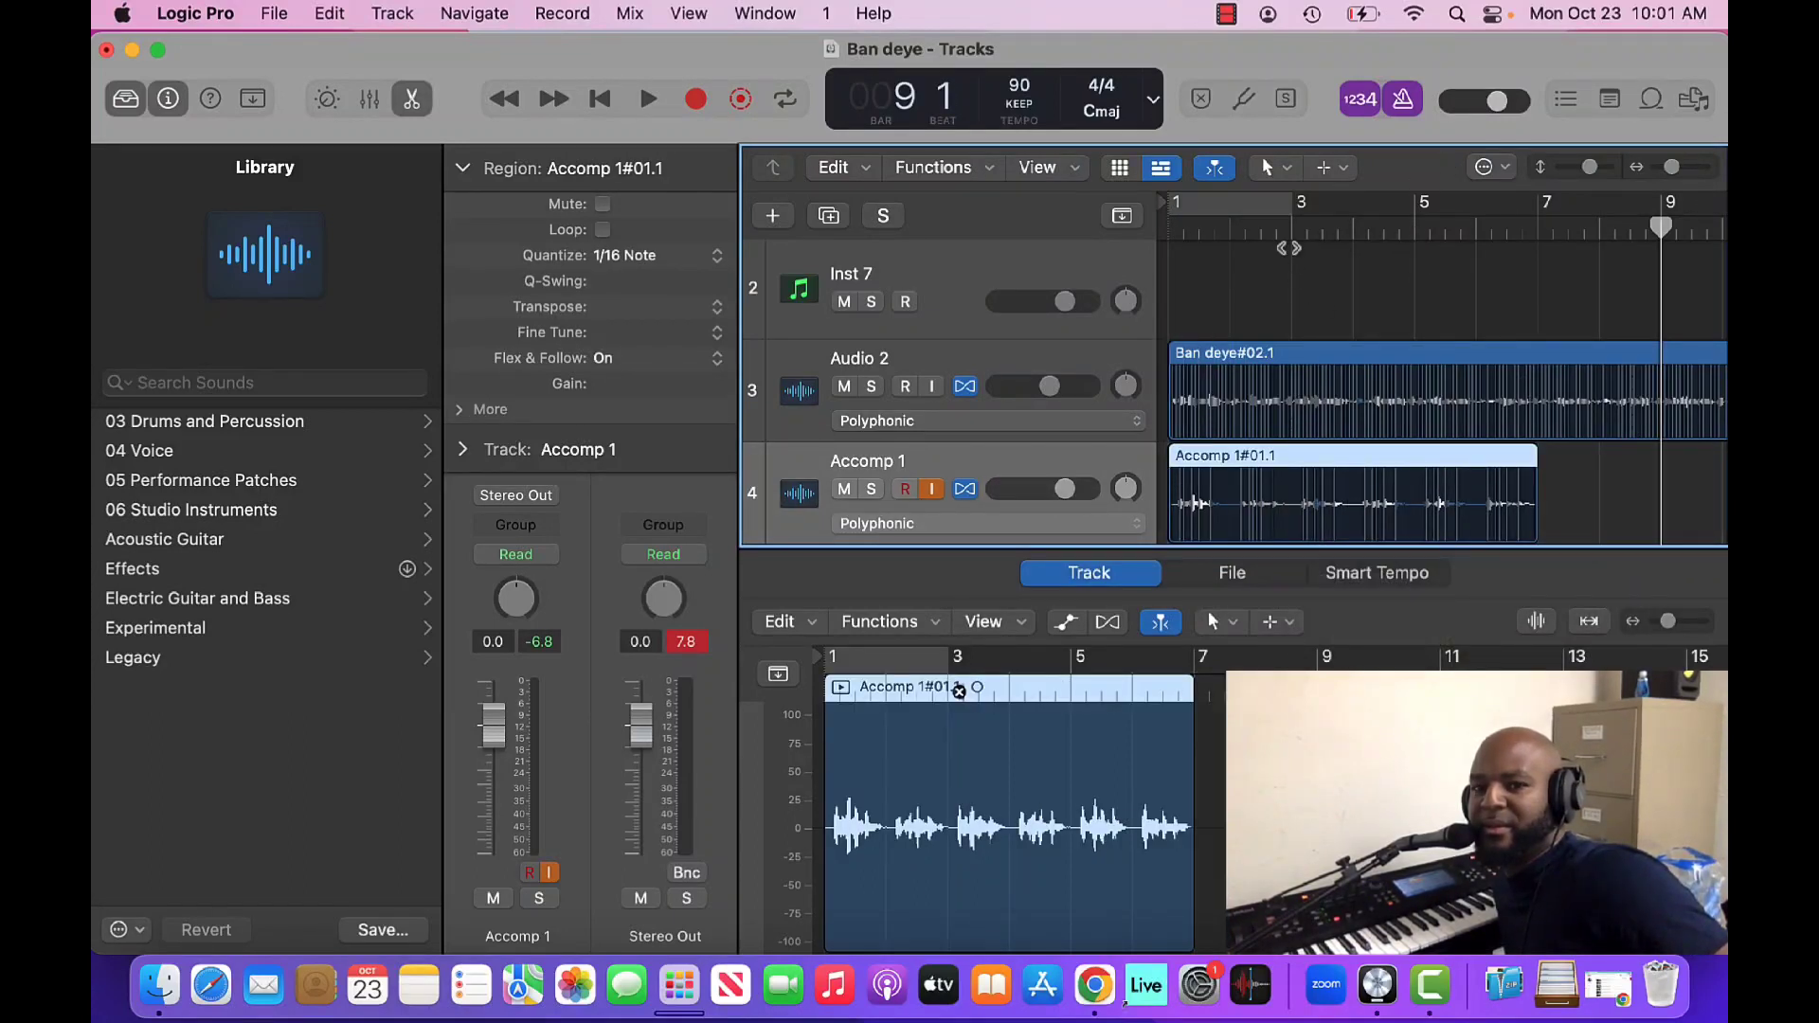
pyautogui.doubleClick(1211, 228)
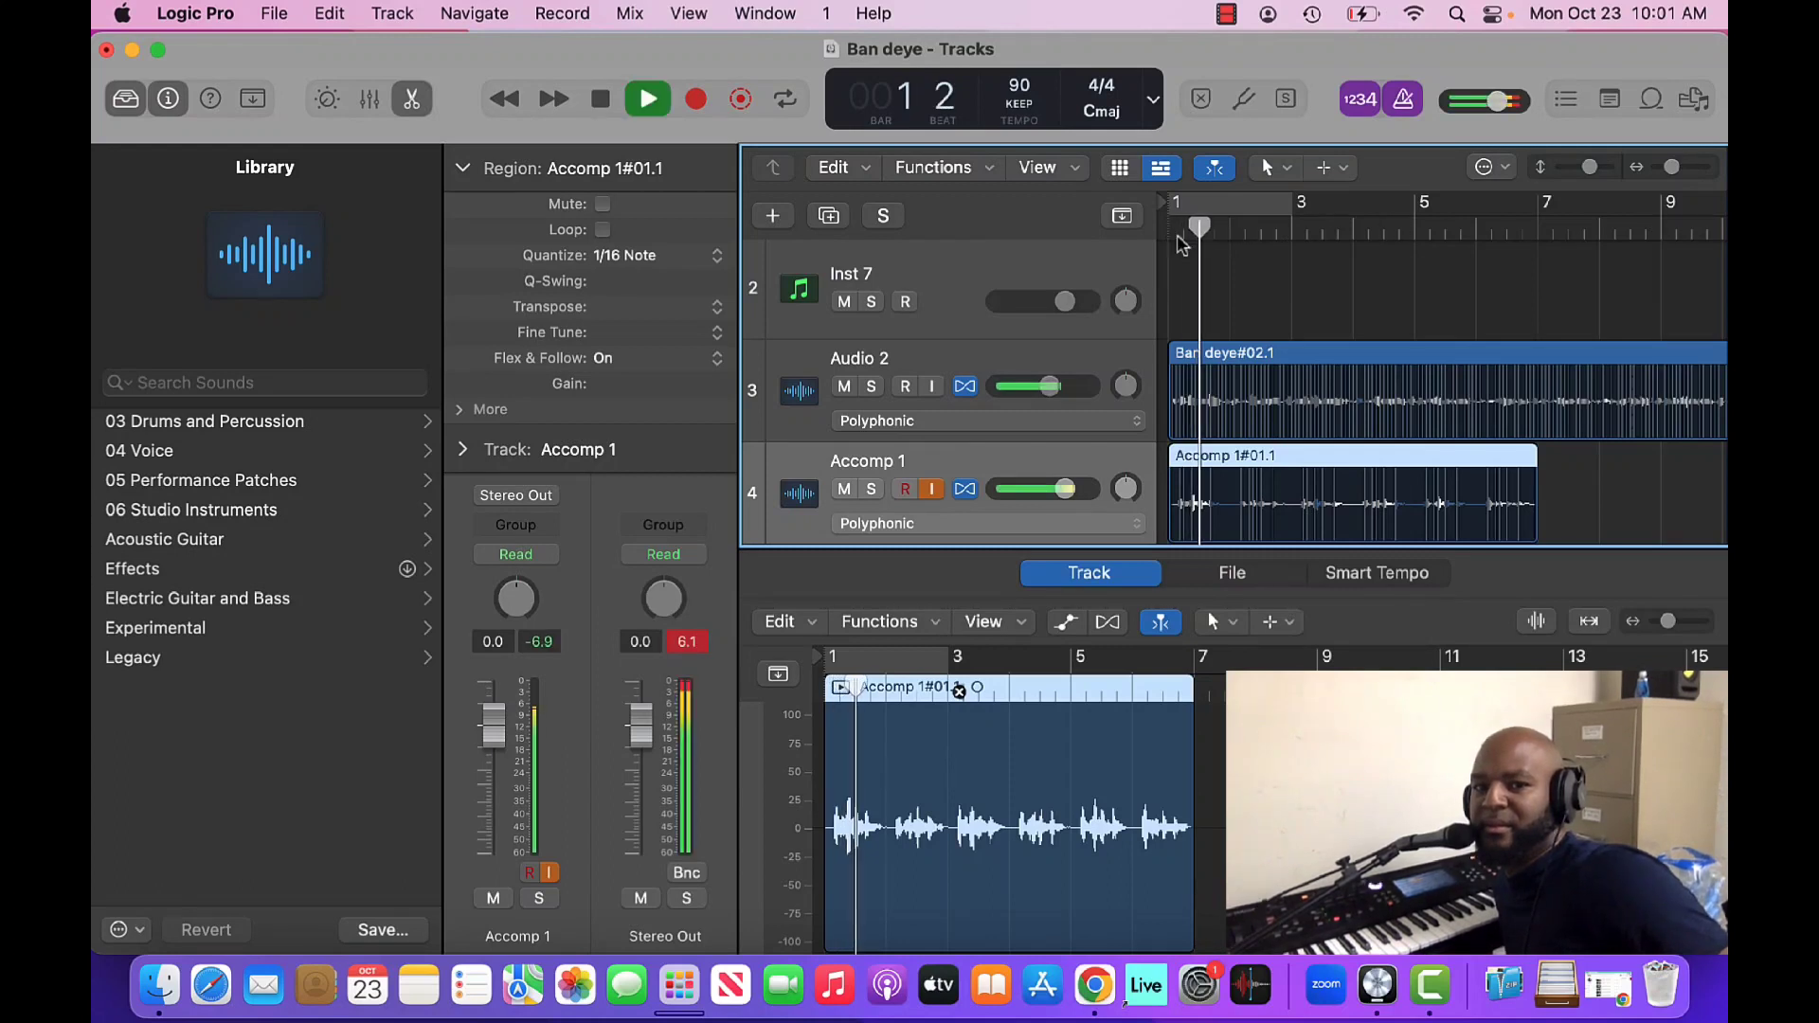
pyautogui.press('space')
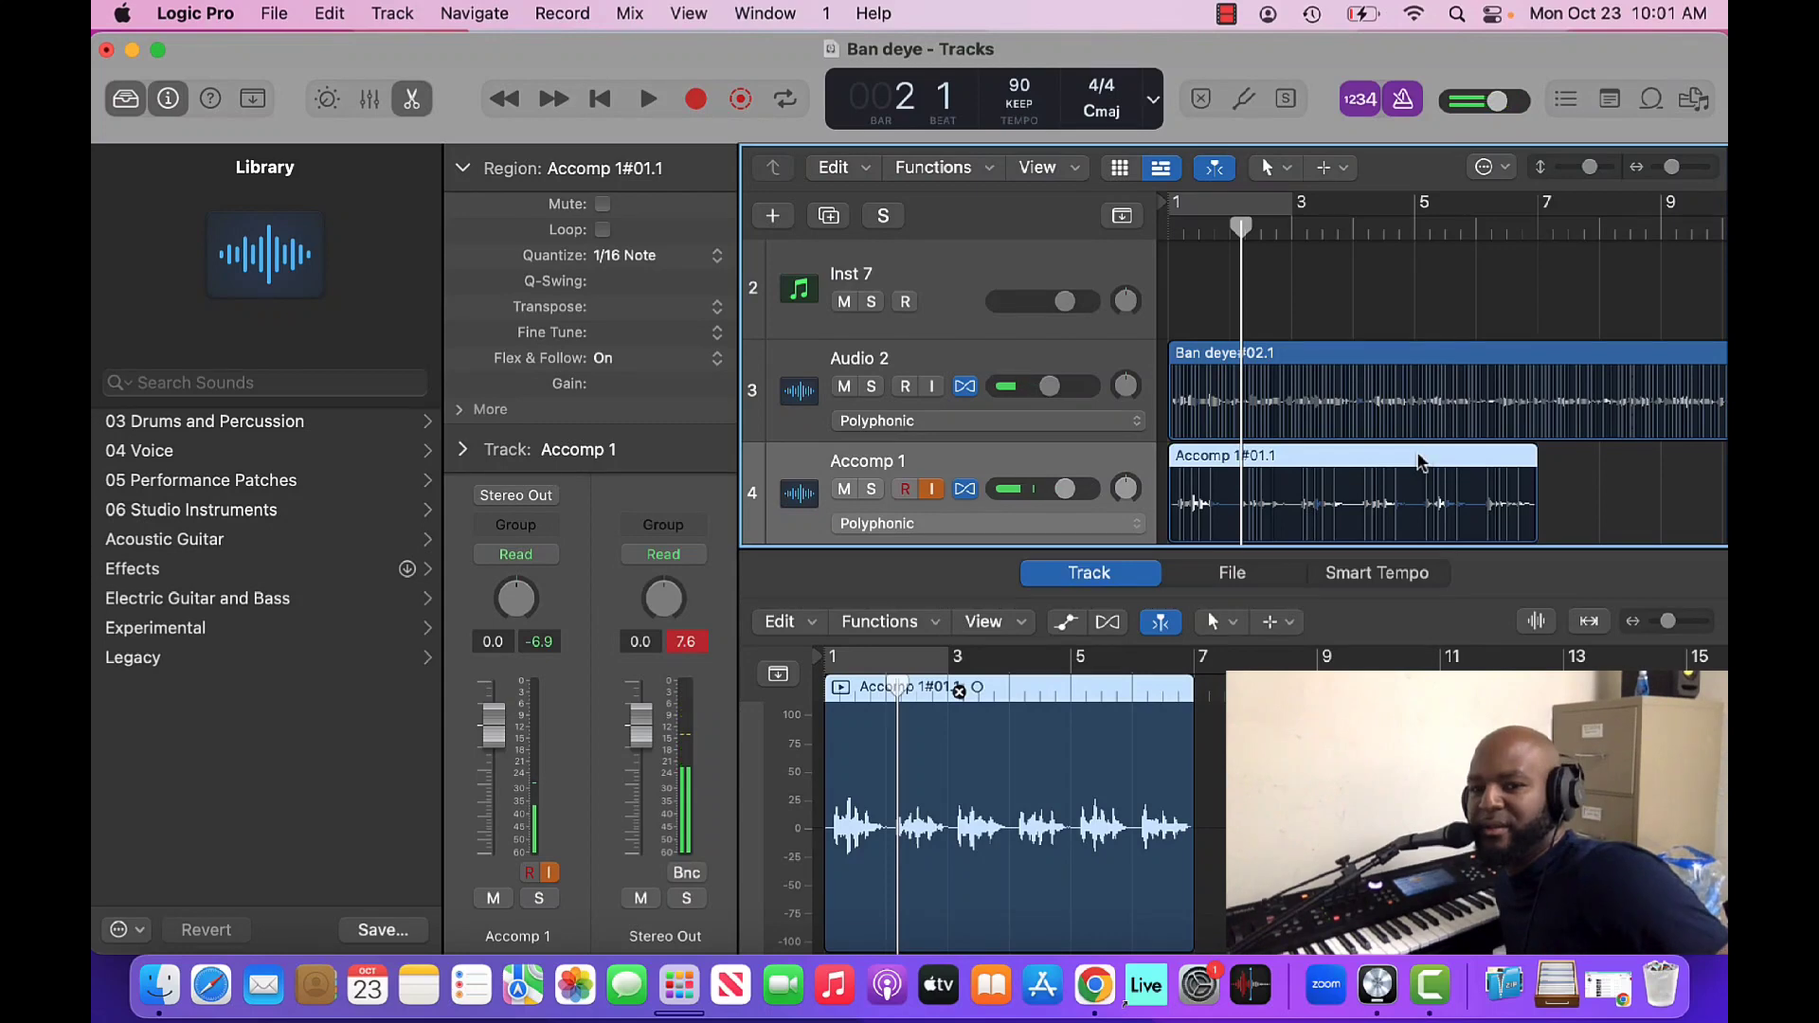
# Step: Repeat the Accomp 1 region multiple times with 6 copies and Auto adjustment
pyautogui.rightClick(1420, 461)
pyautogui.moveTo(1500, 526)
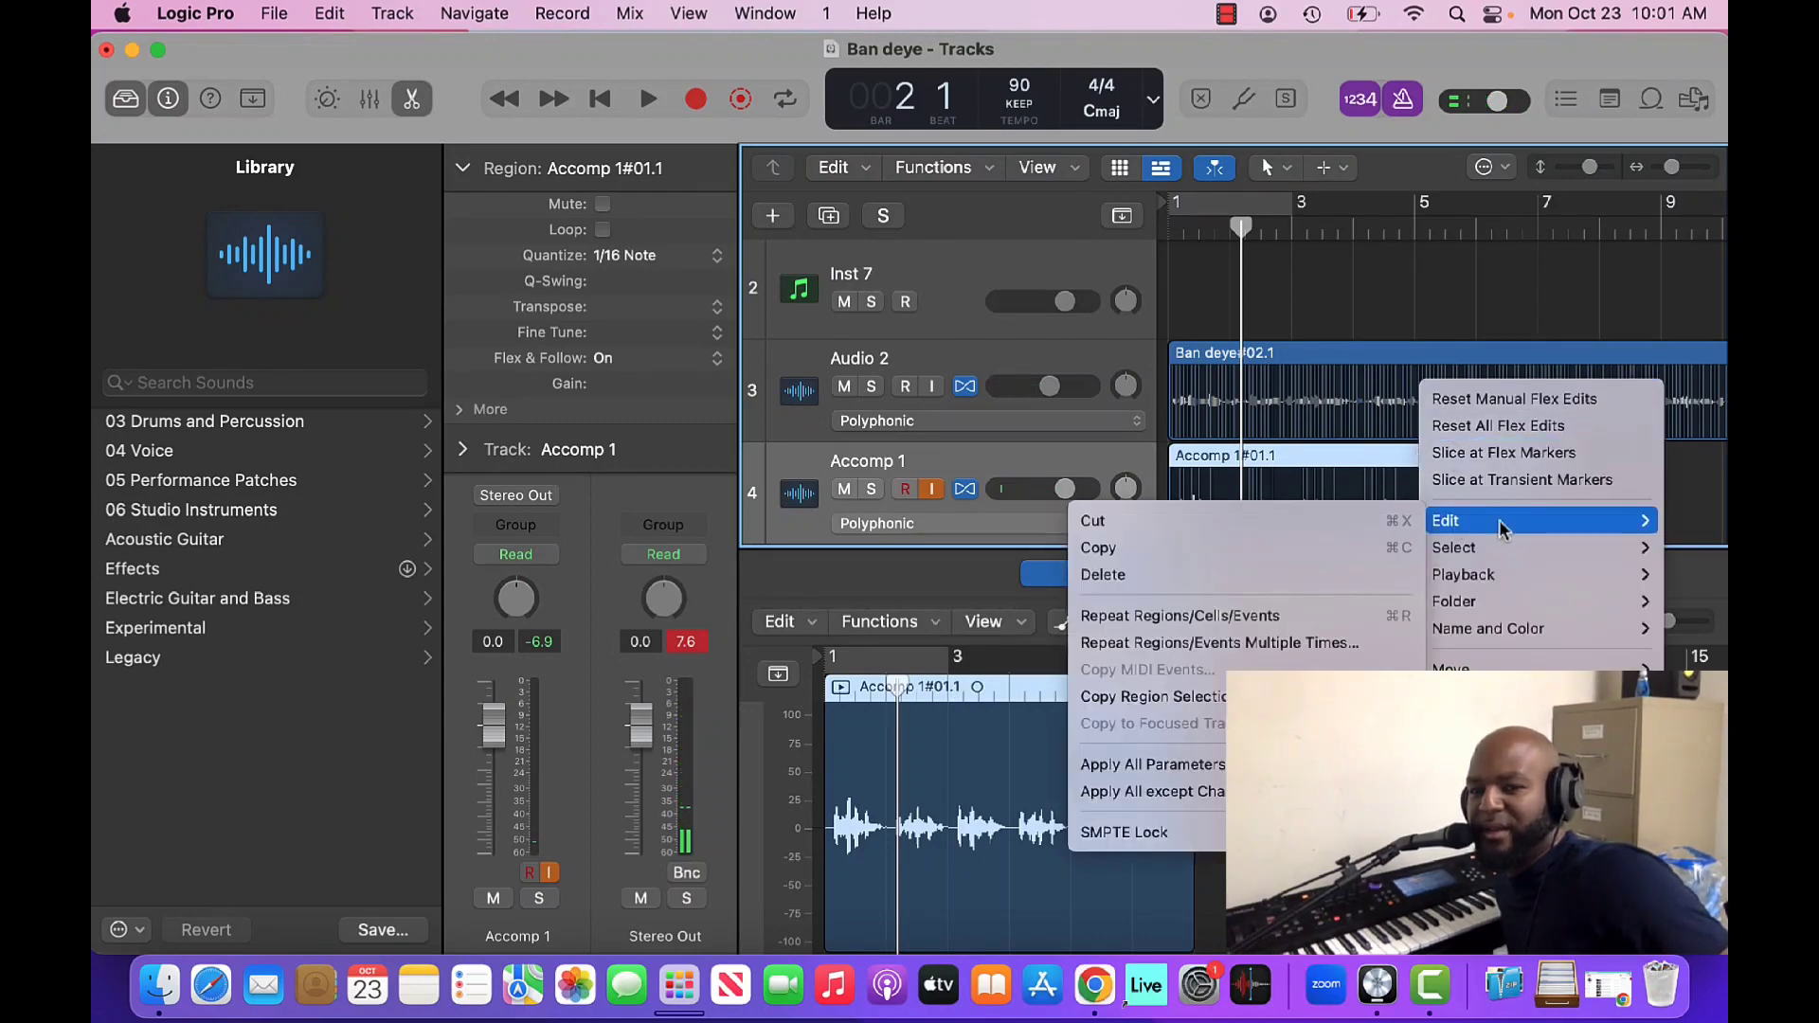
pyautogui.click(1277, 642)
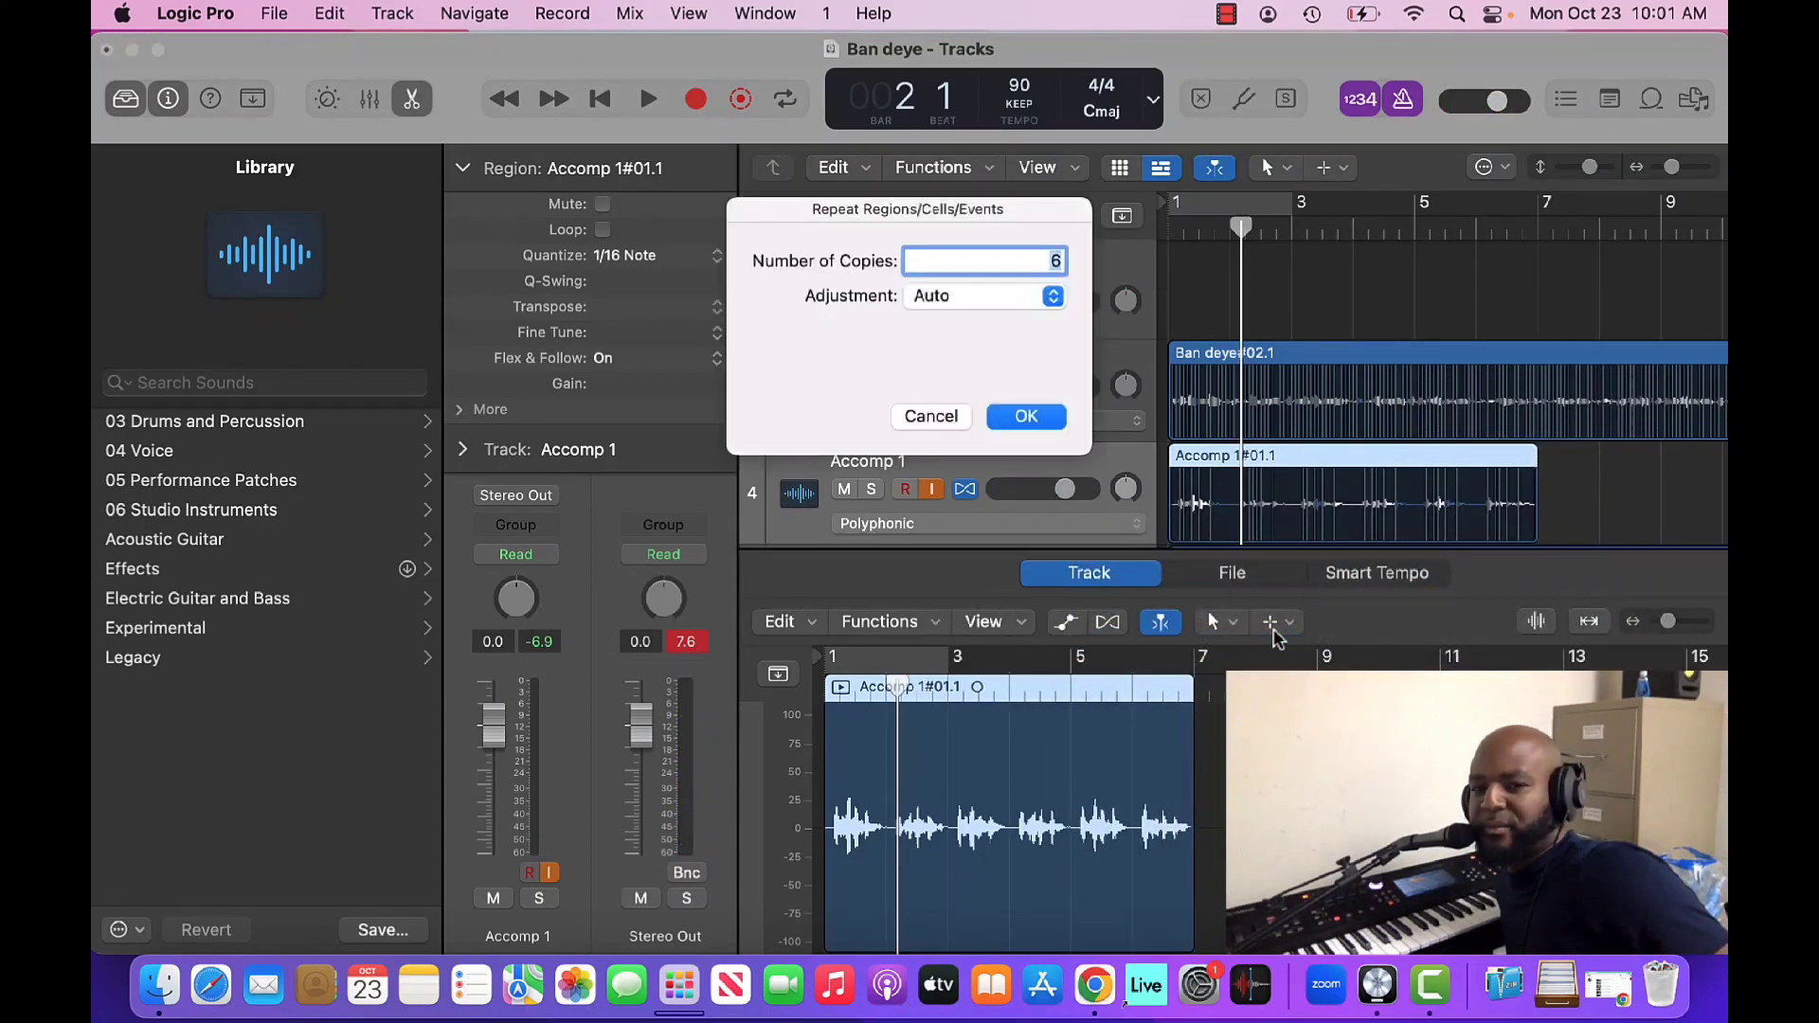
pyautogui.press('Return')
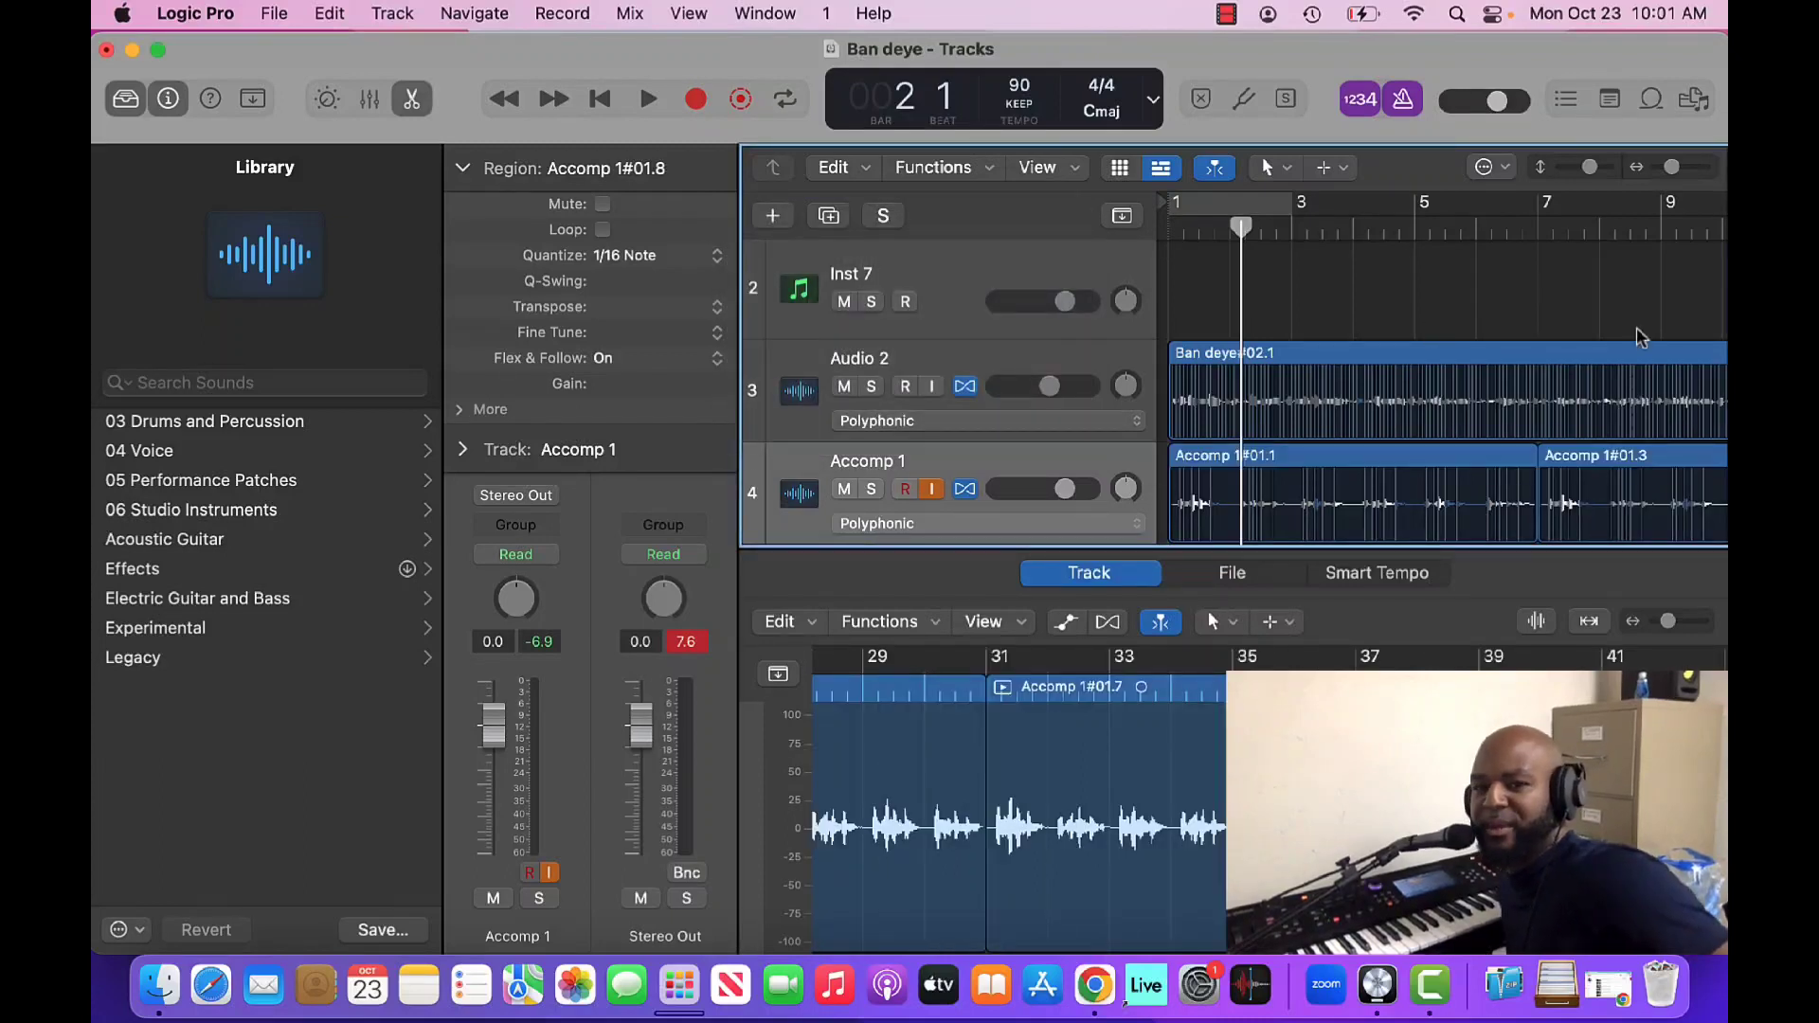
# Step: Play across the join between the Accomp 1 regions at bar 7, then play the groove from the beginning
pyautogui.click(1514, 211)
pyautogui.press('space')
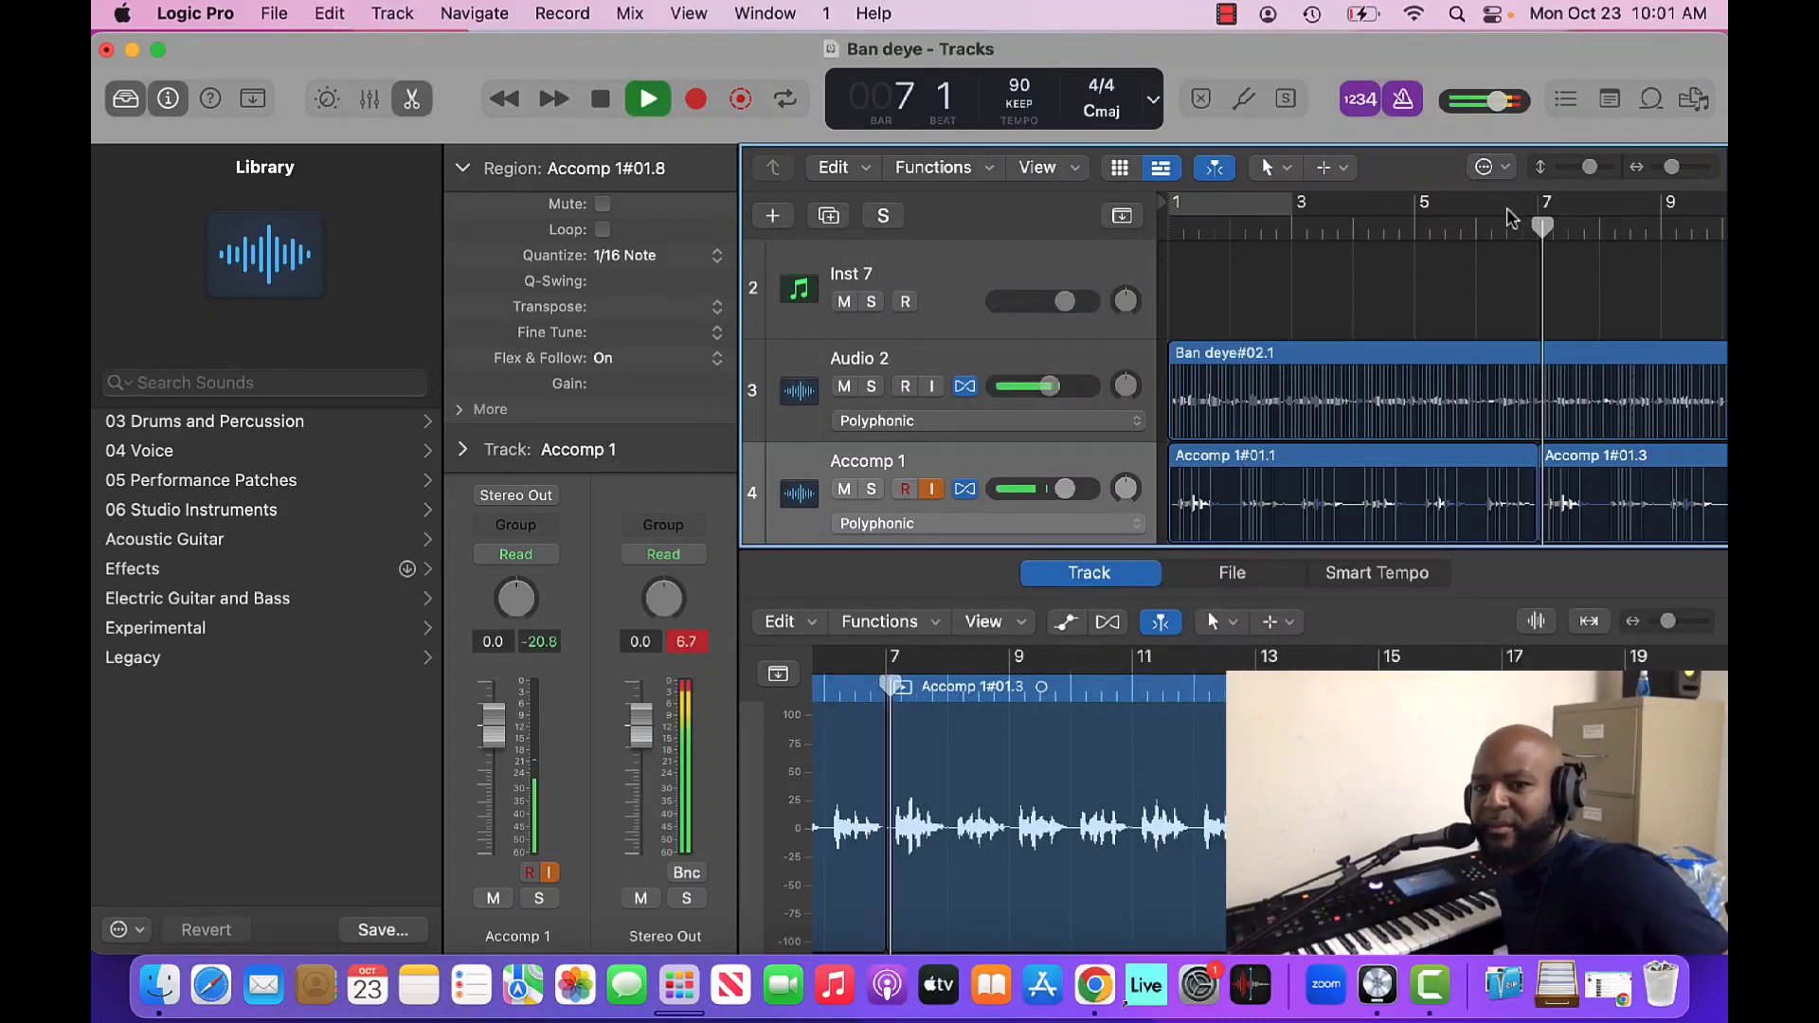
pyautogui.press('space')
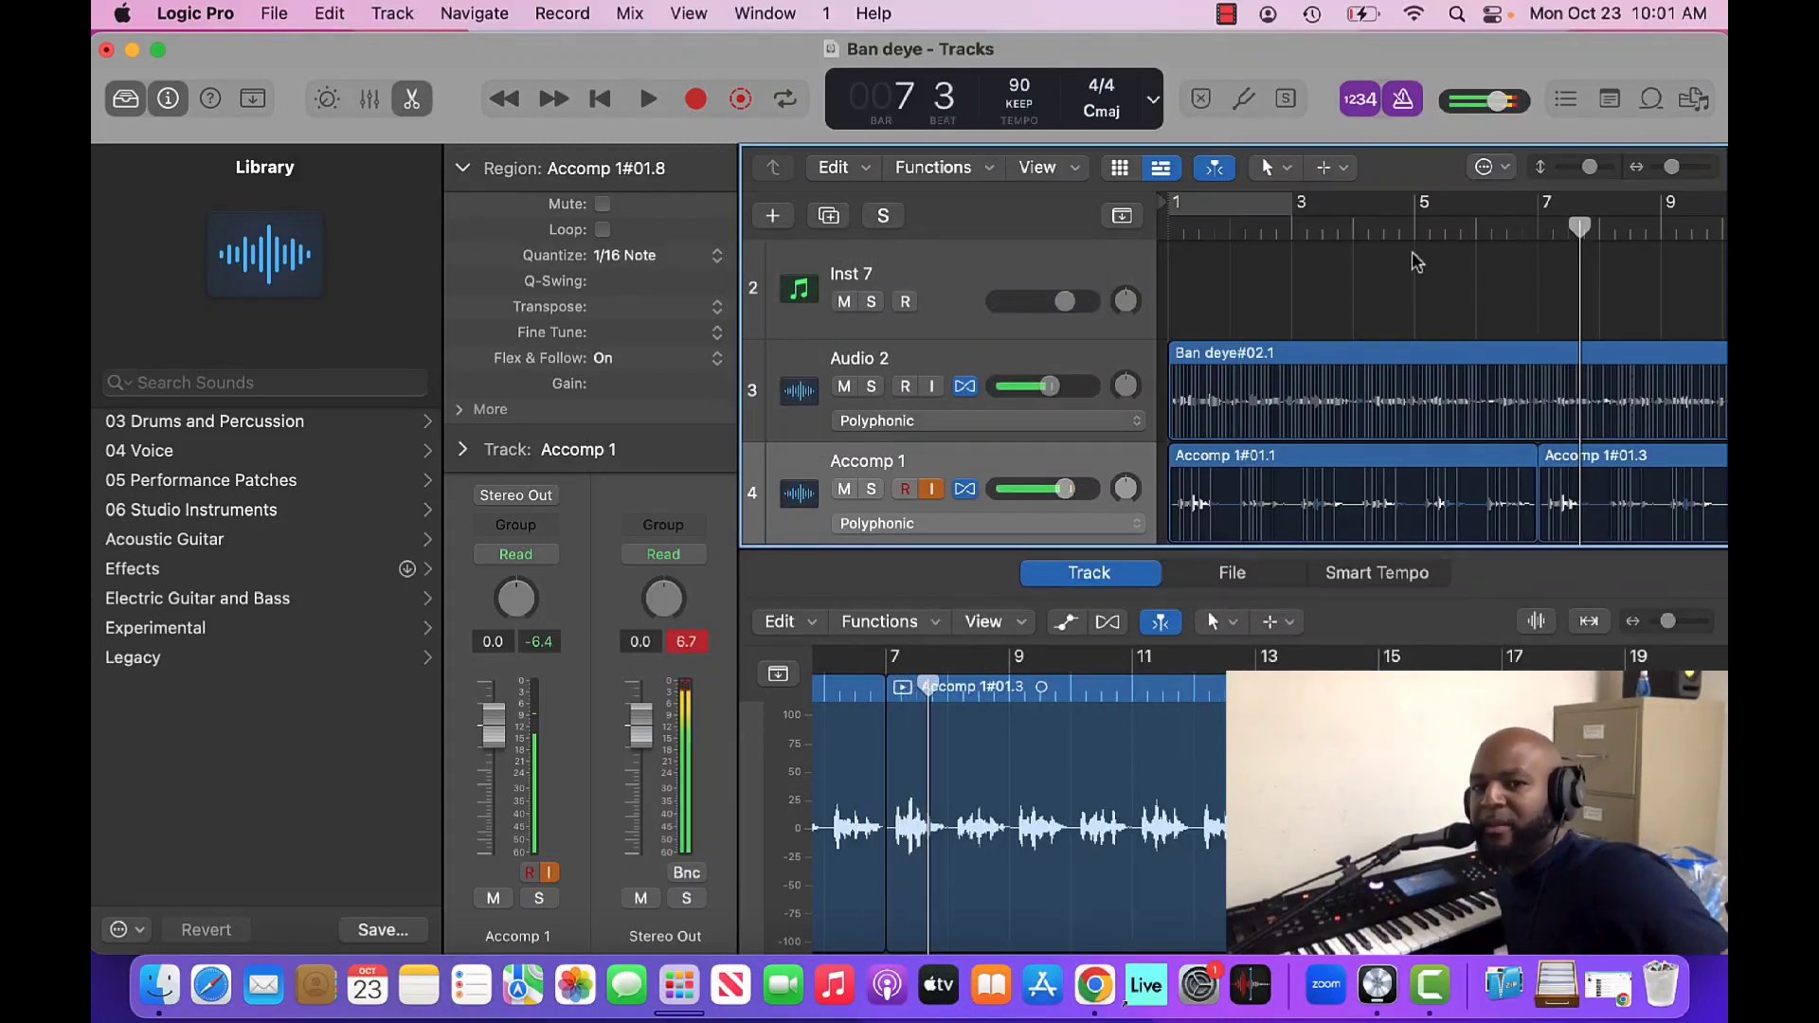
pyautogui.press('Return')
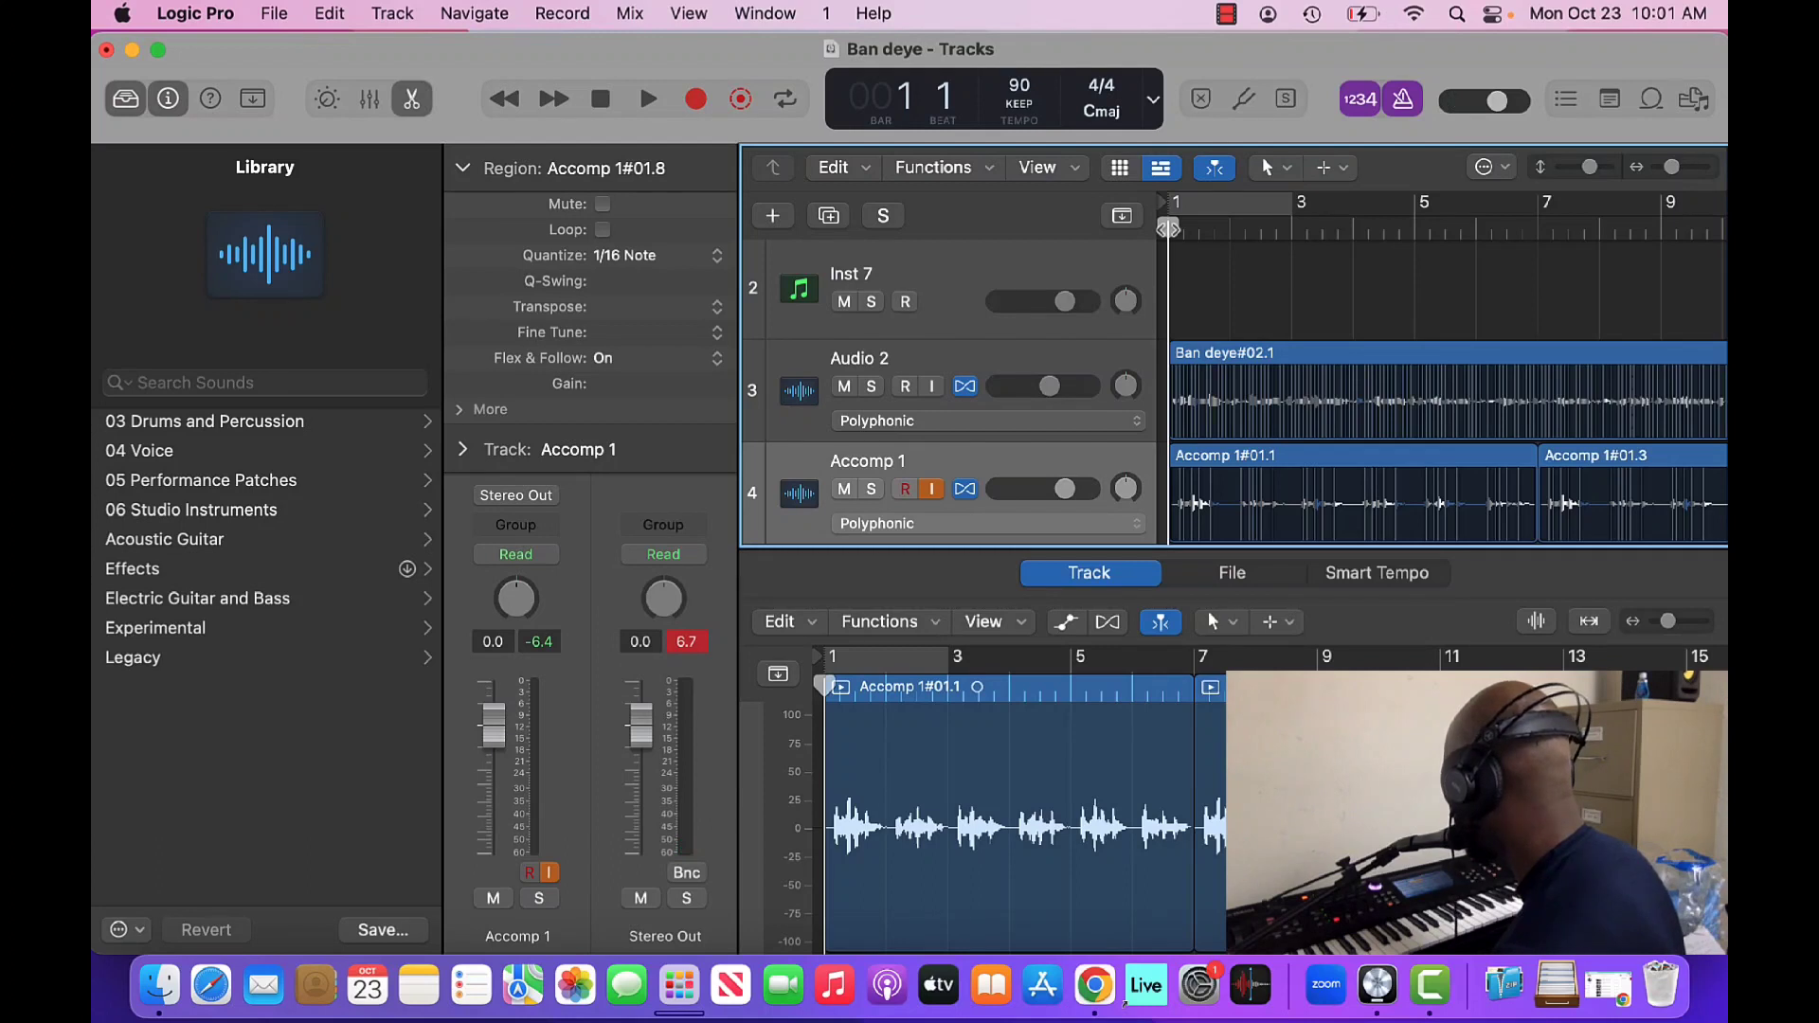
pyautogui.press('space')
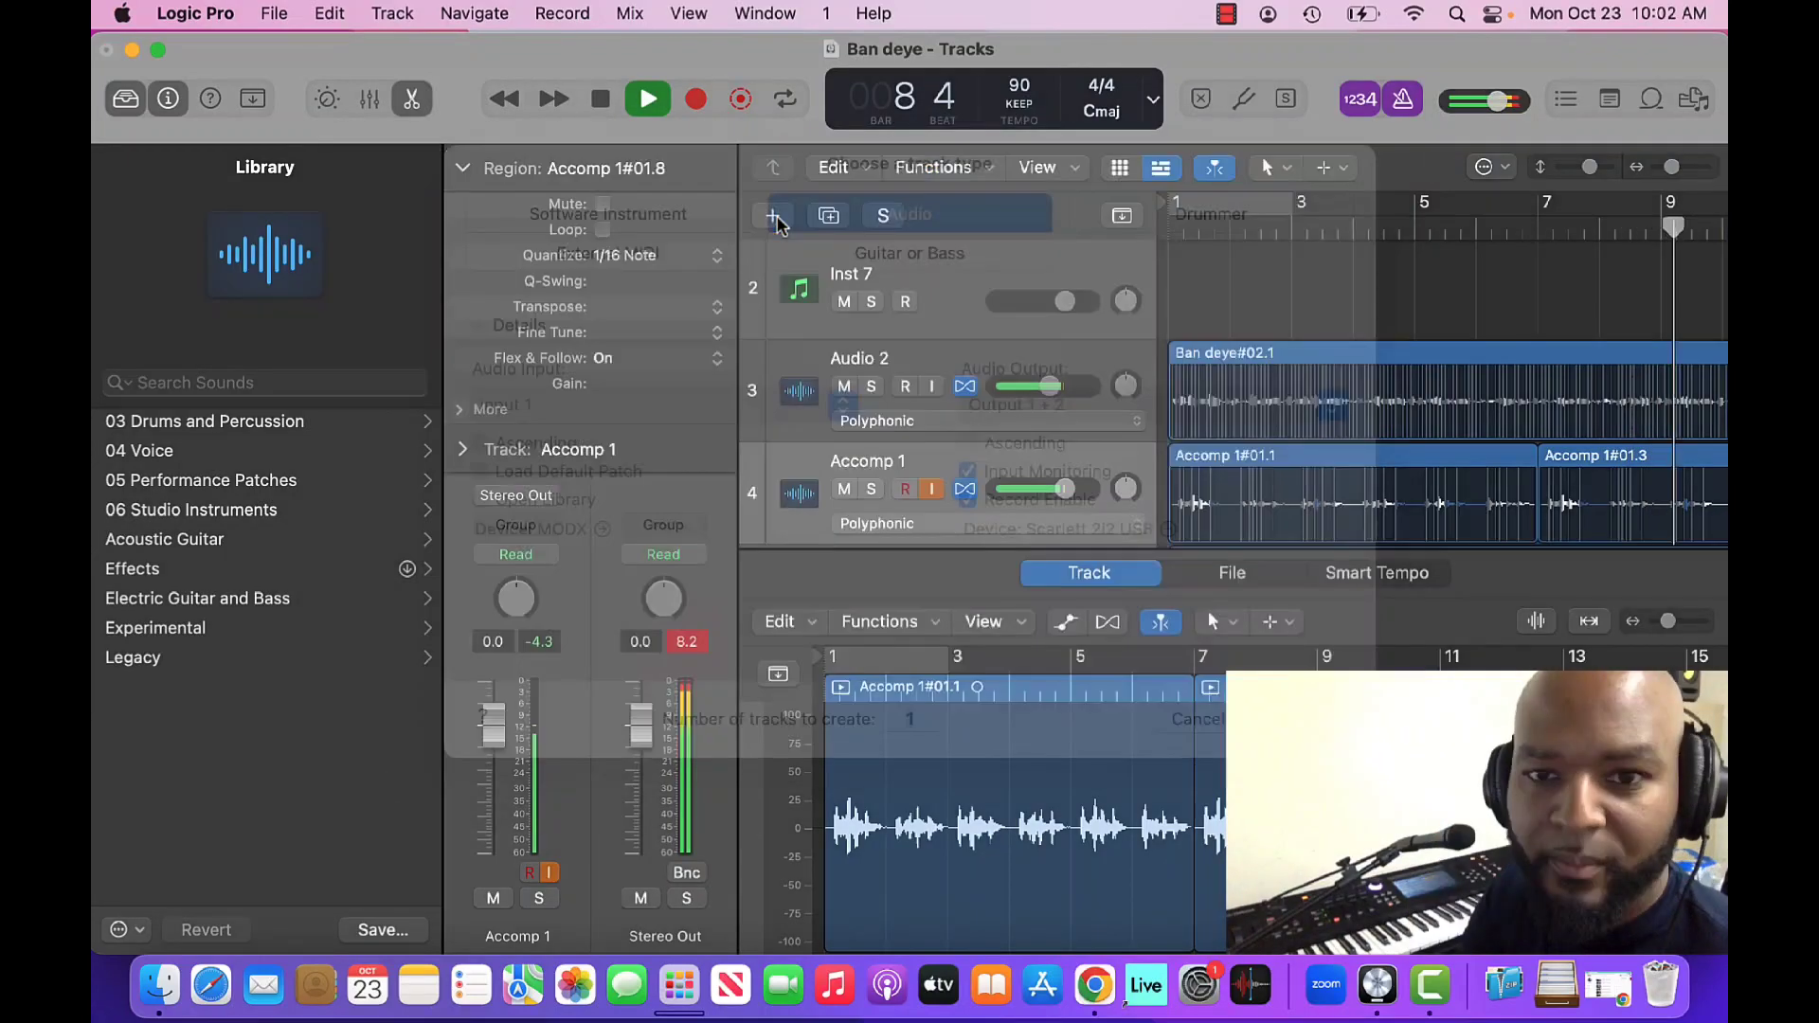
# Step: Create one audio track on Input 1 with input monitoring and record enable on, and restart playback from the beginning
pyautogui.click(775, 218)
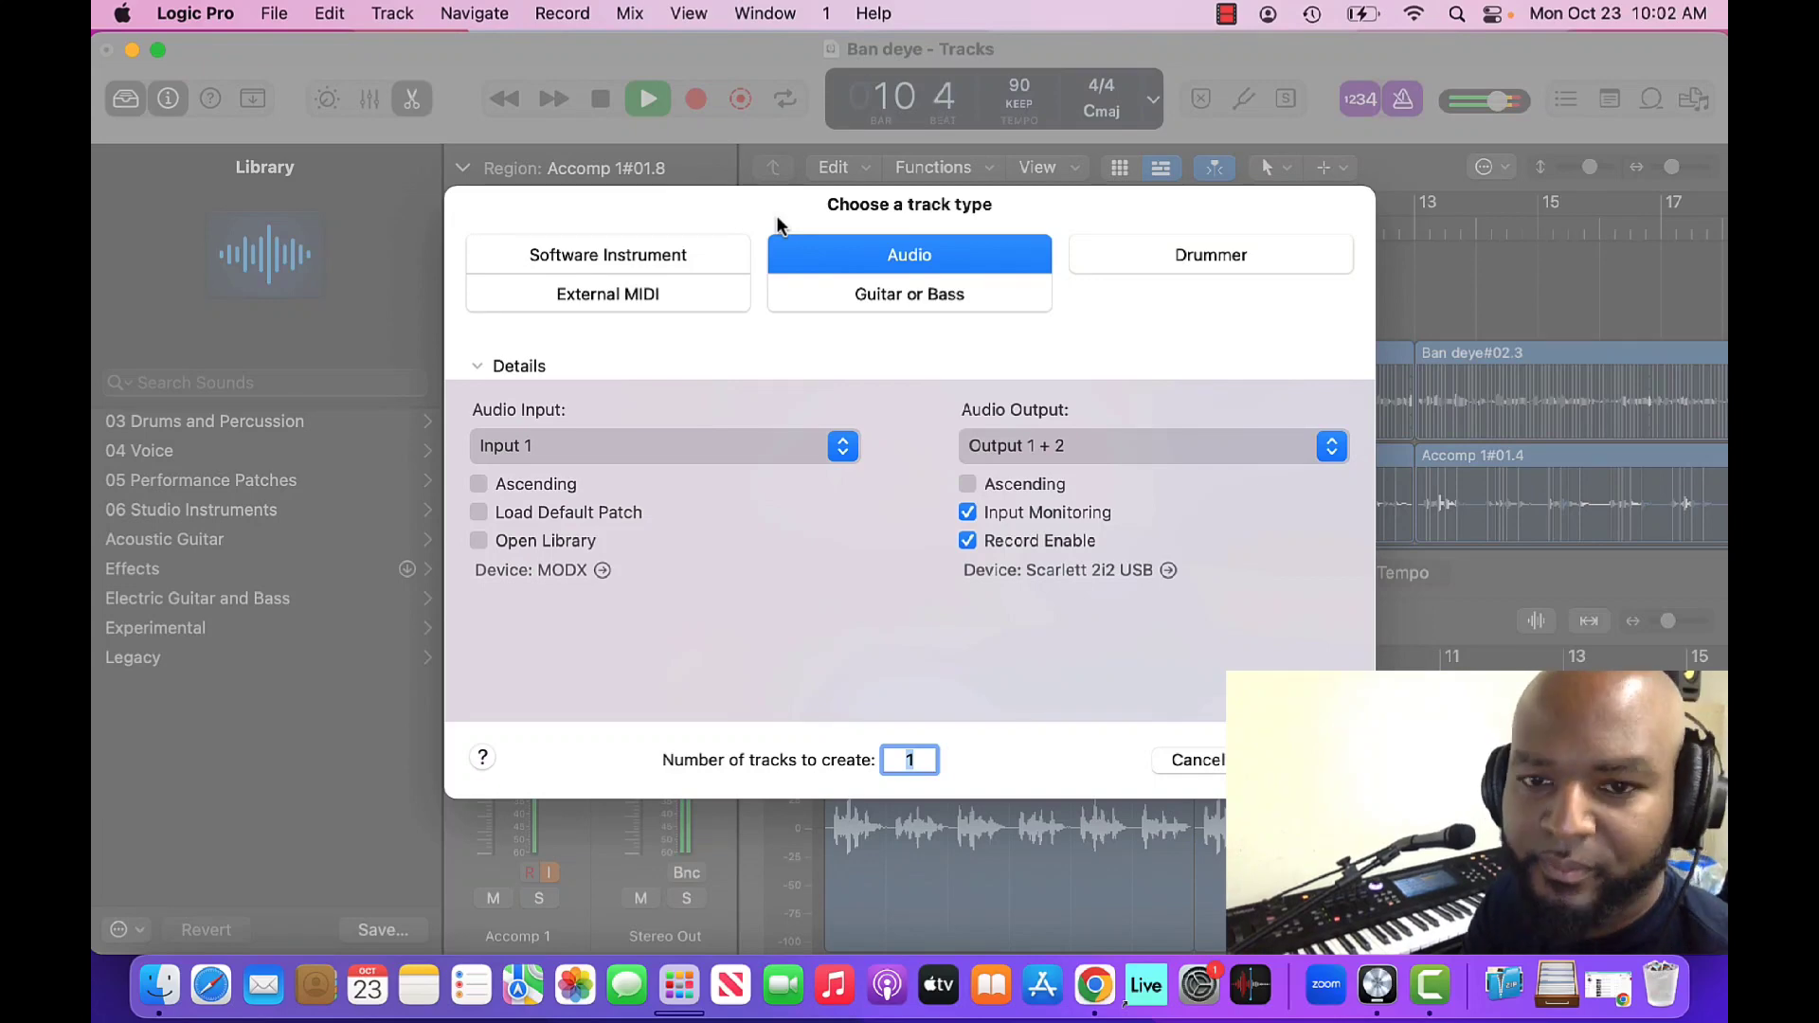
pyautogui.press('Escape')
pyautogui.keyDown('alt'); pyautogui.click(775, 216); pyautogui.keyUp('alt')
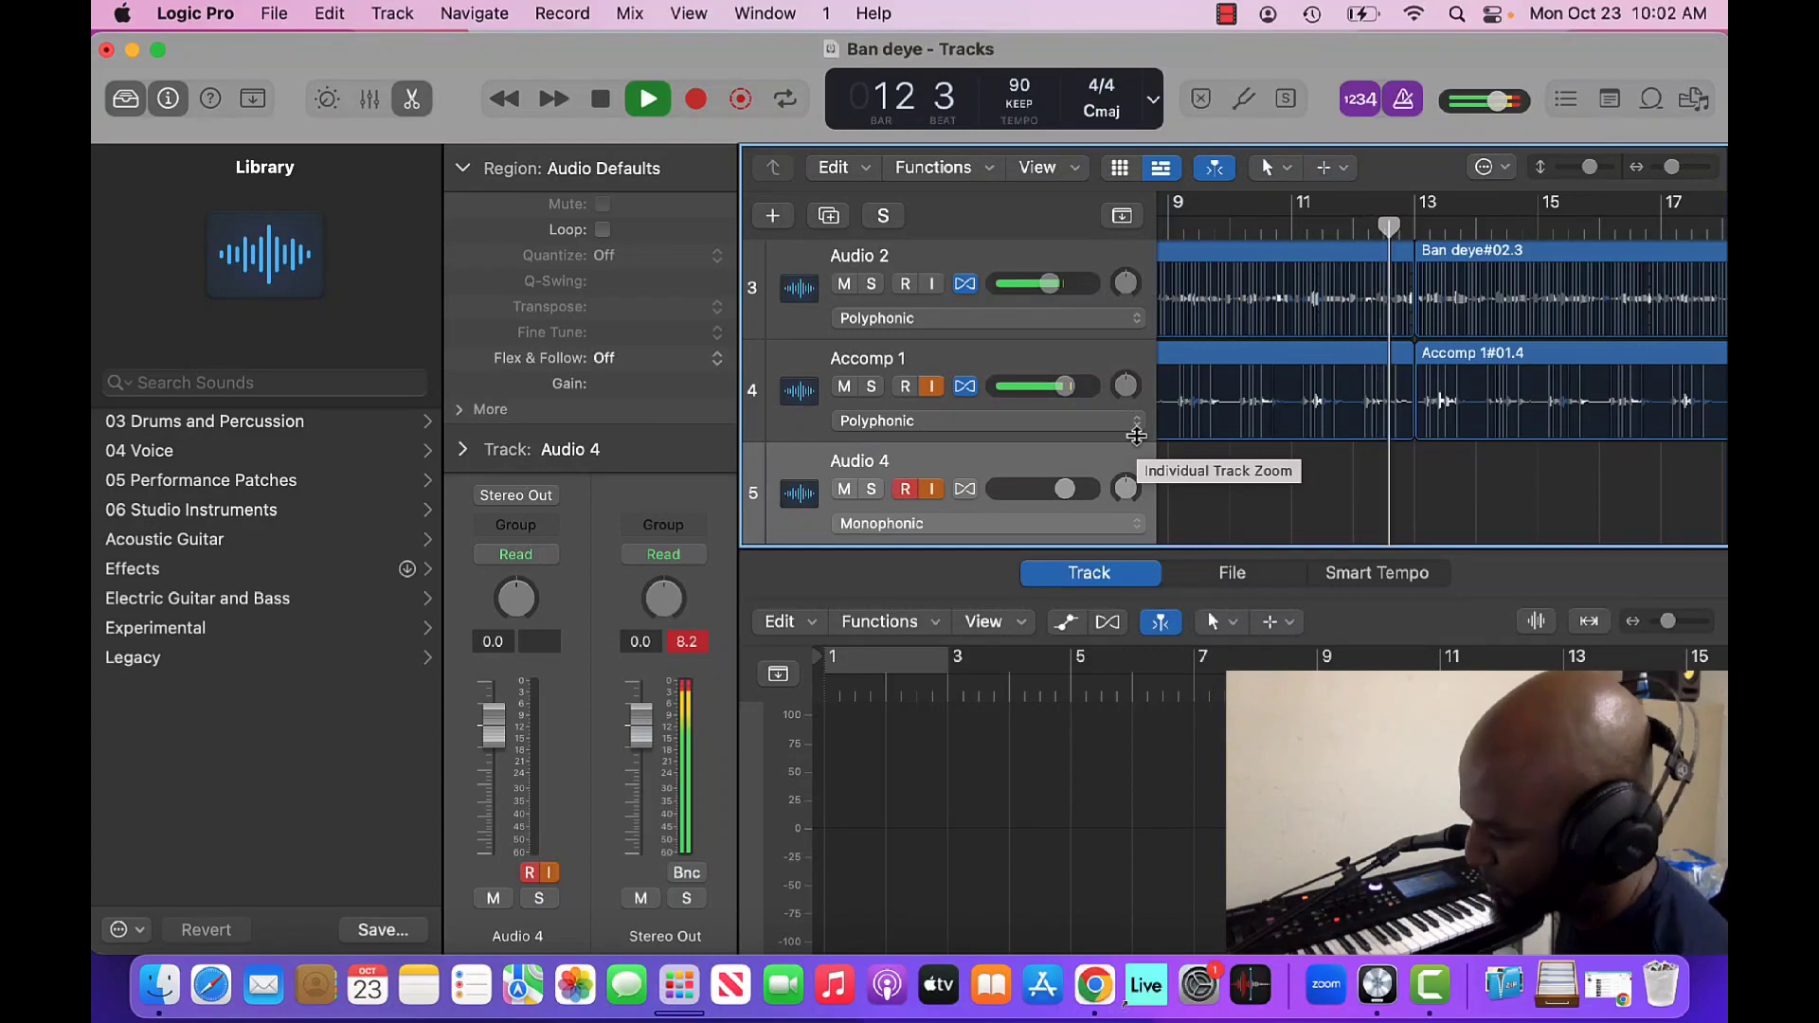
pyautogui.click(907, 489)
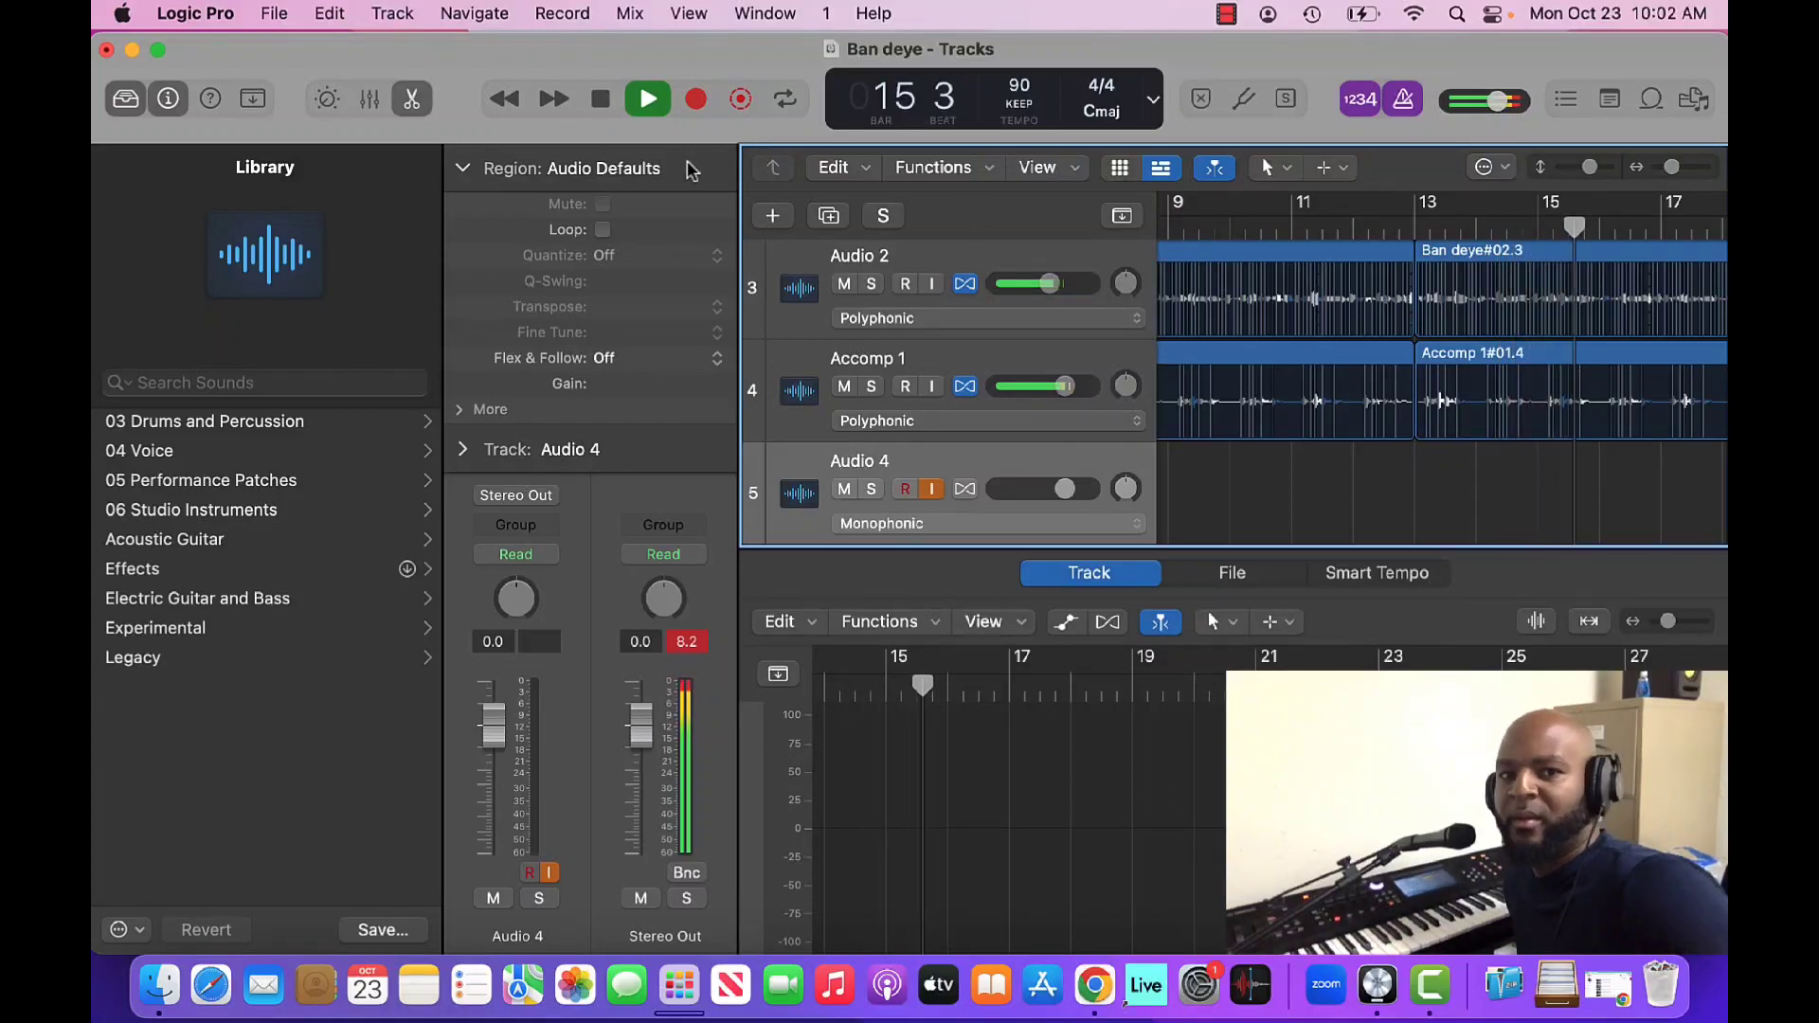
pyautogui.doubleClick(606, 104)
pyautogui.click(648, 103)
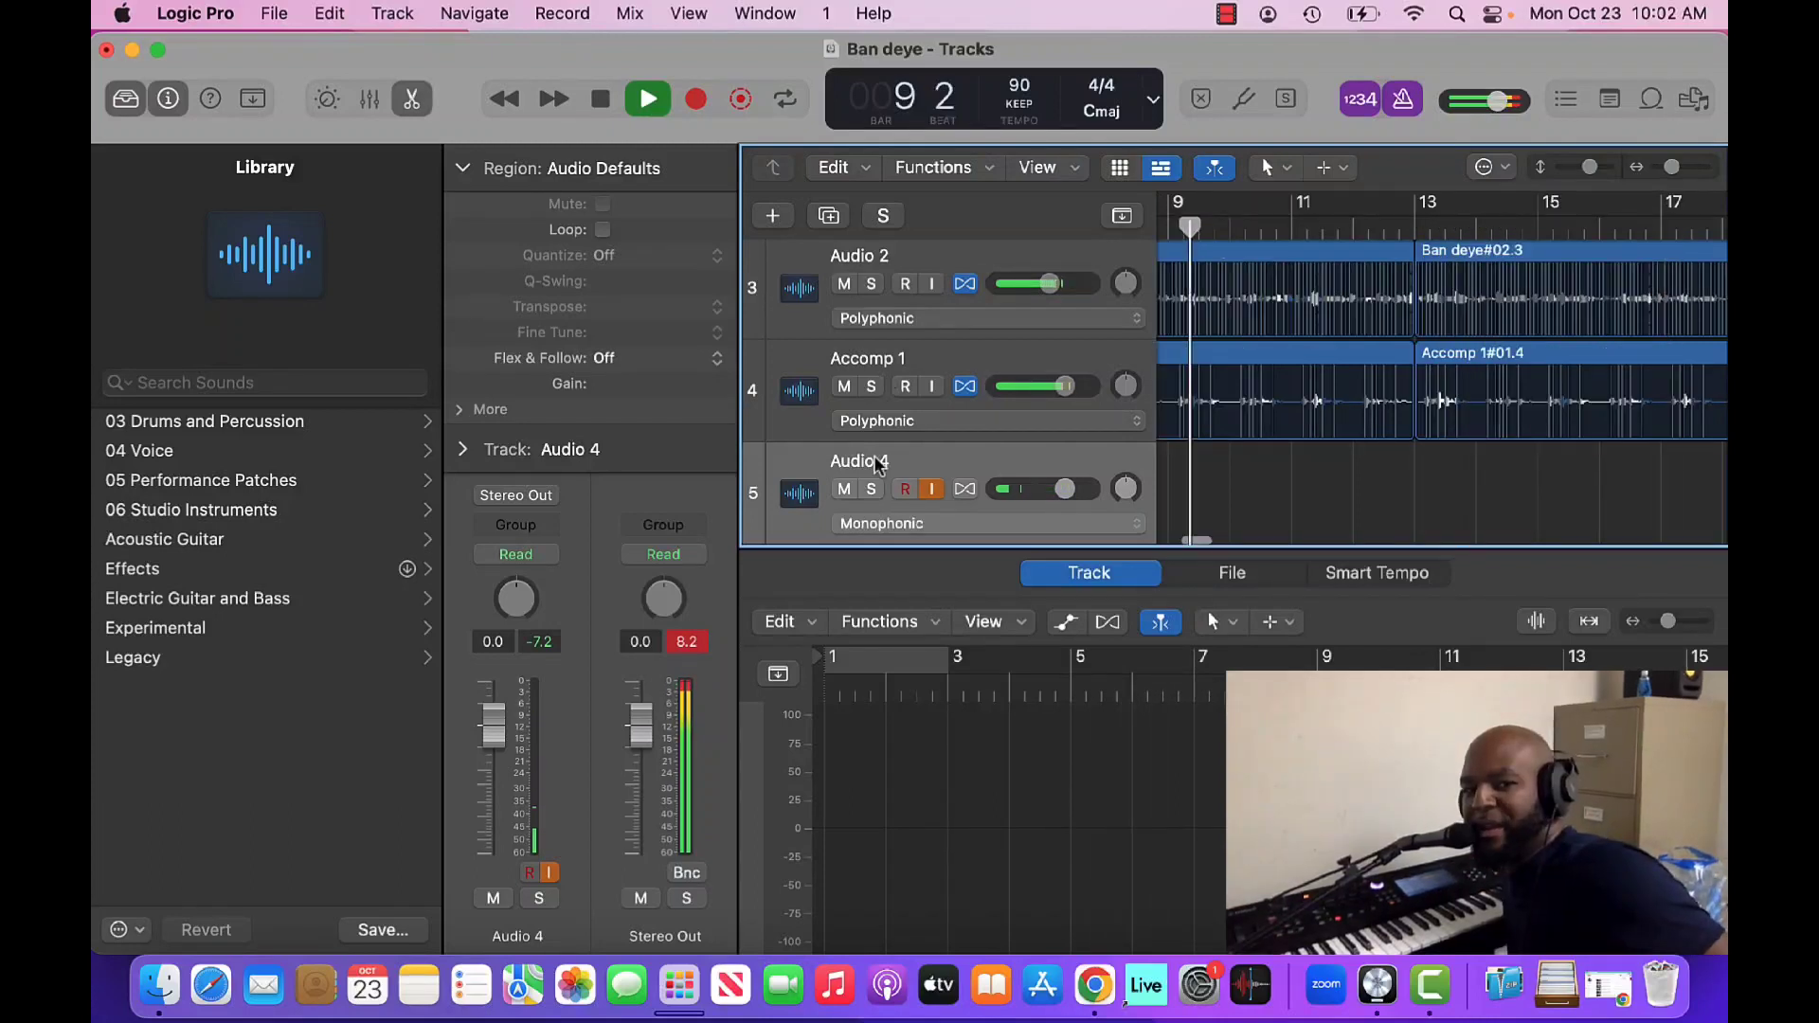
# Step: Insert a Gain plug-in from the Utility category on the Audio 4 track
pyautogui.click(462, 167)
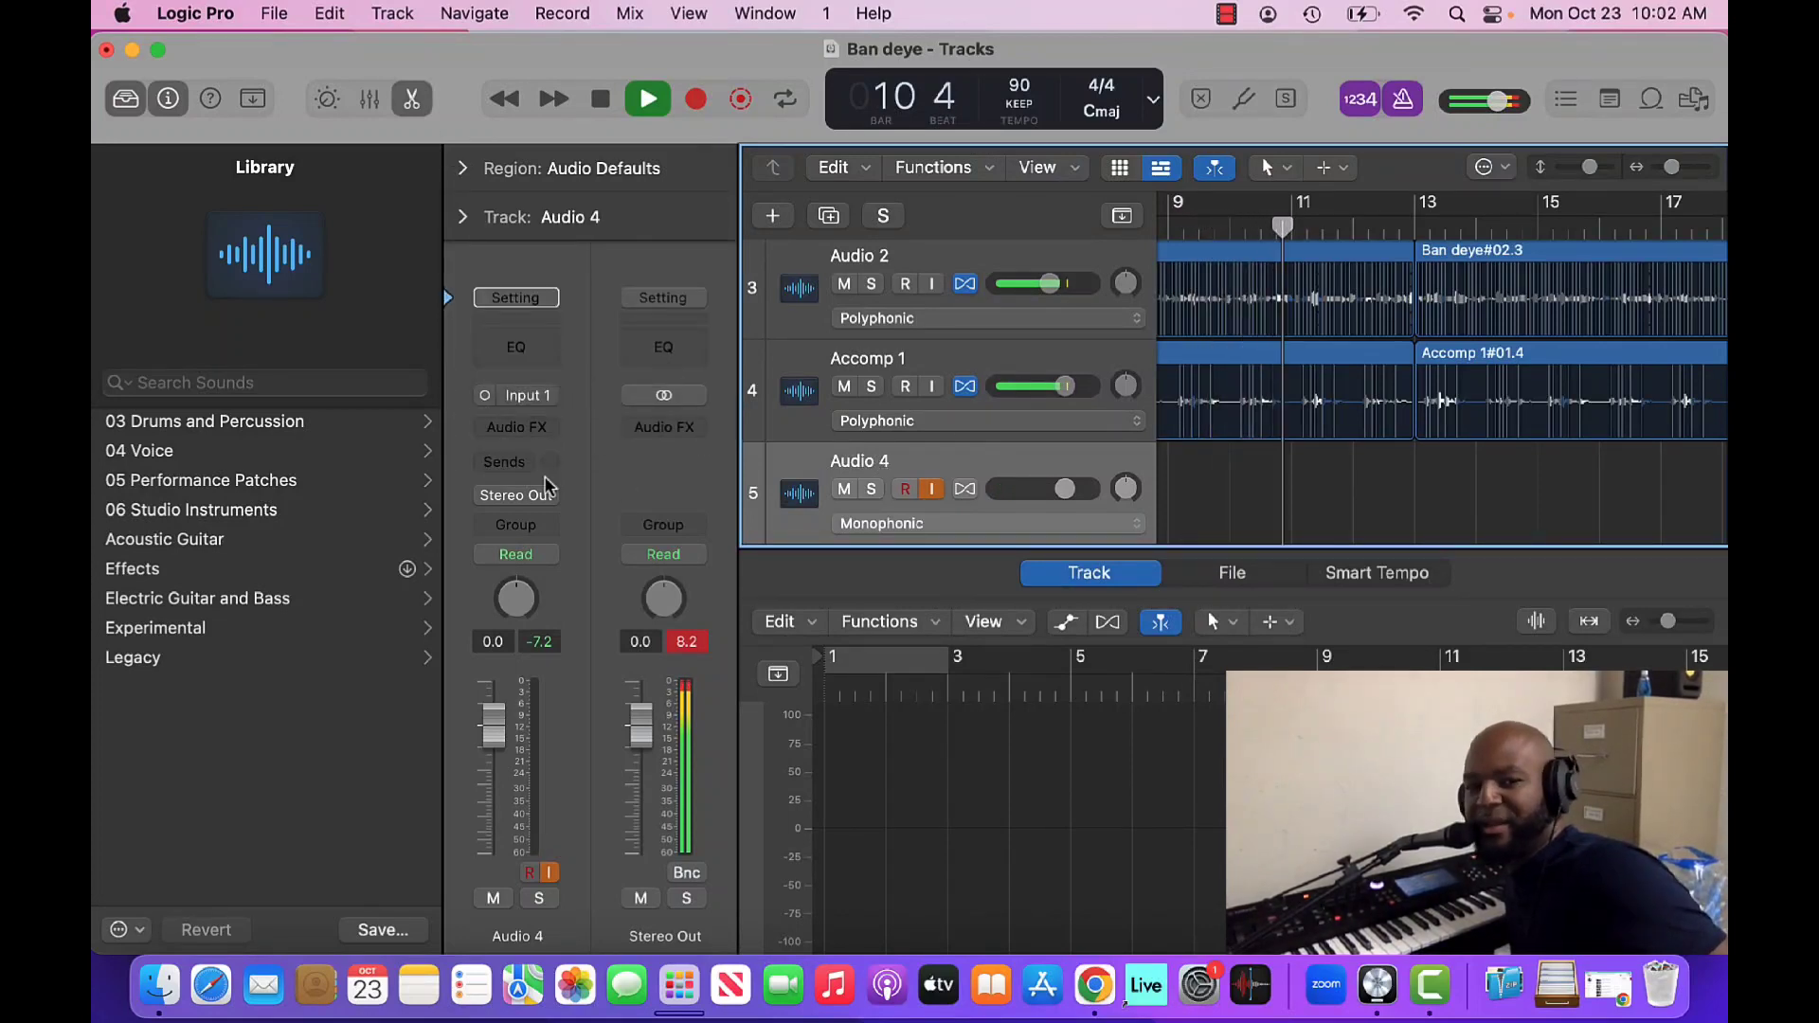
pyautogui.click(519, 437)
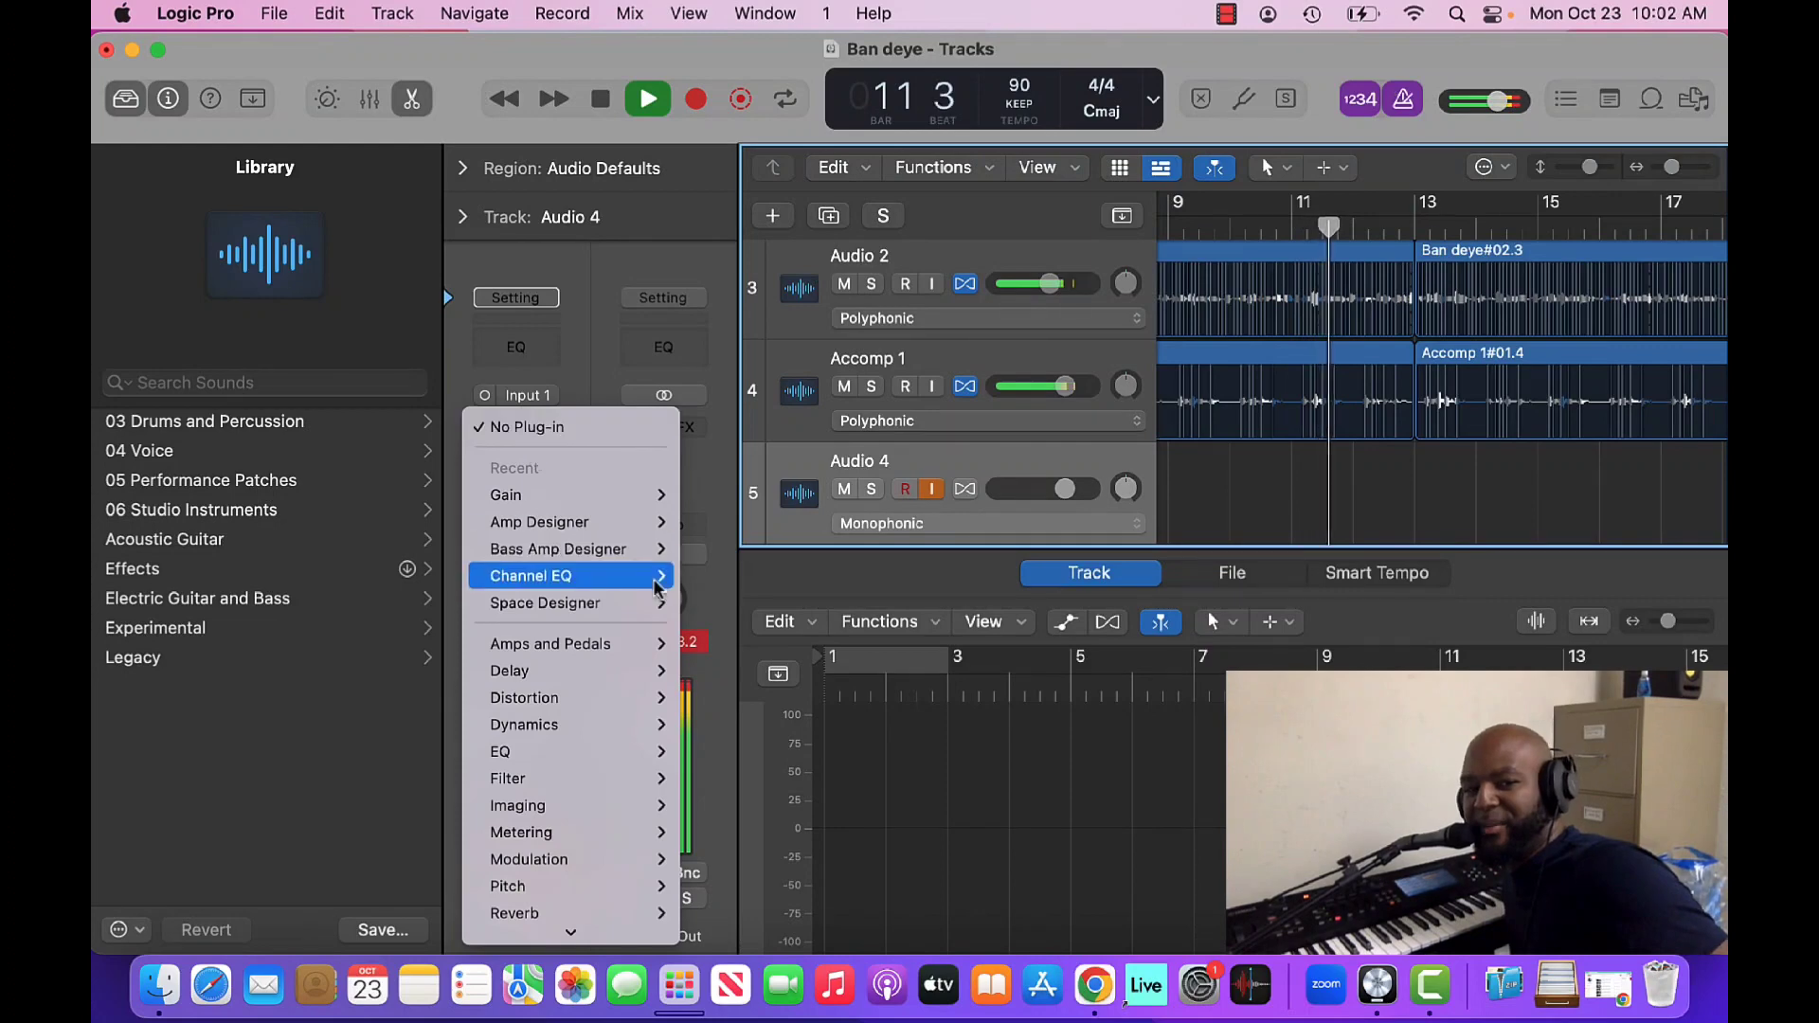
pyautogui.moveTo(571, 730)
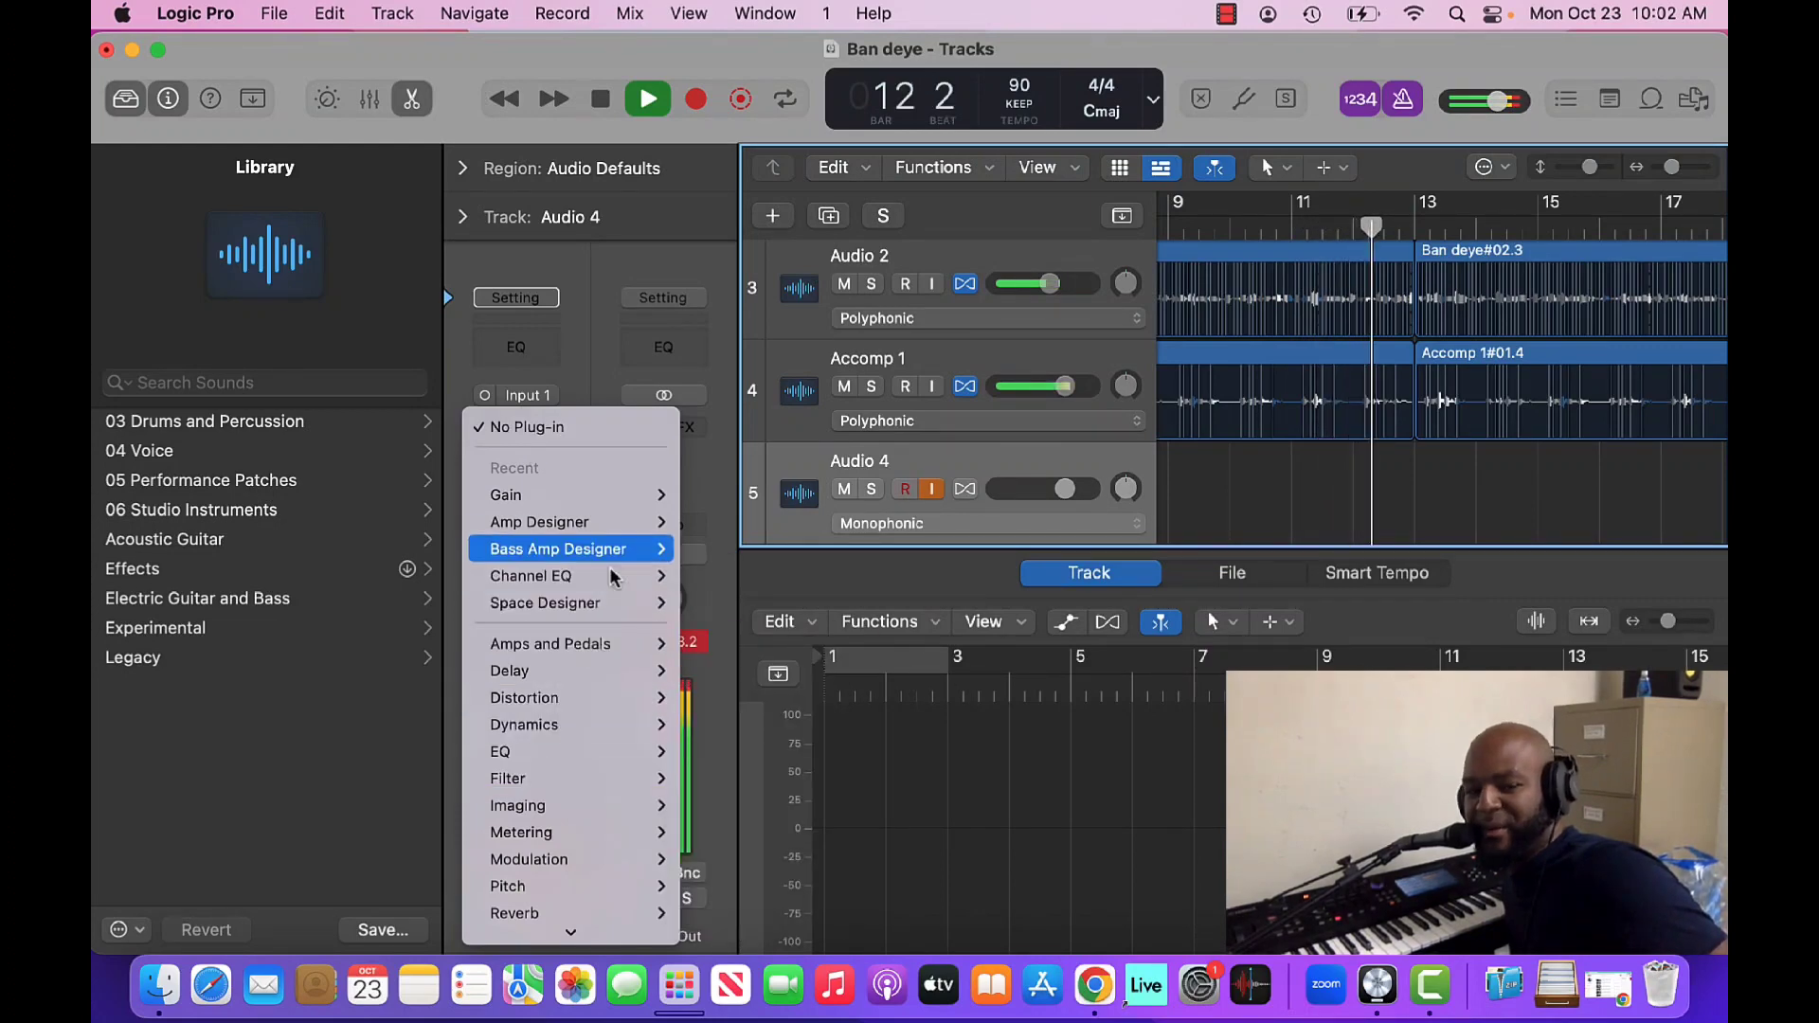
pyautogui.scroll(-4, 573, 653)
pyautogui.moveTo(573, 663)
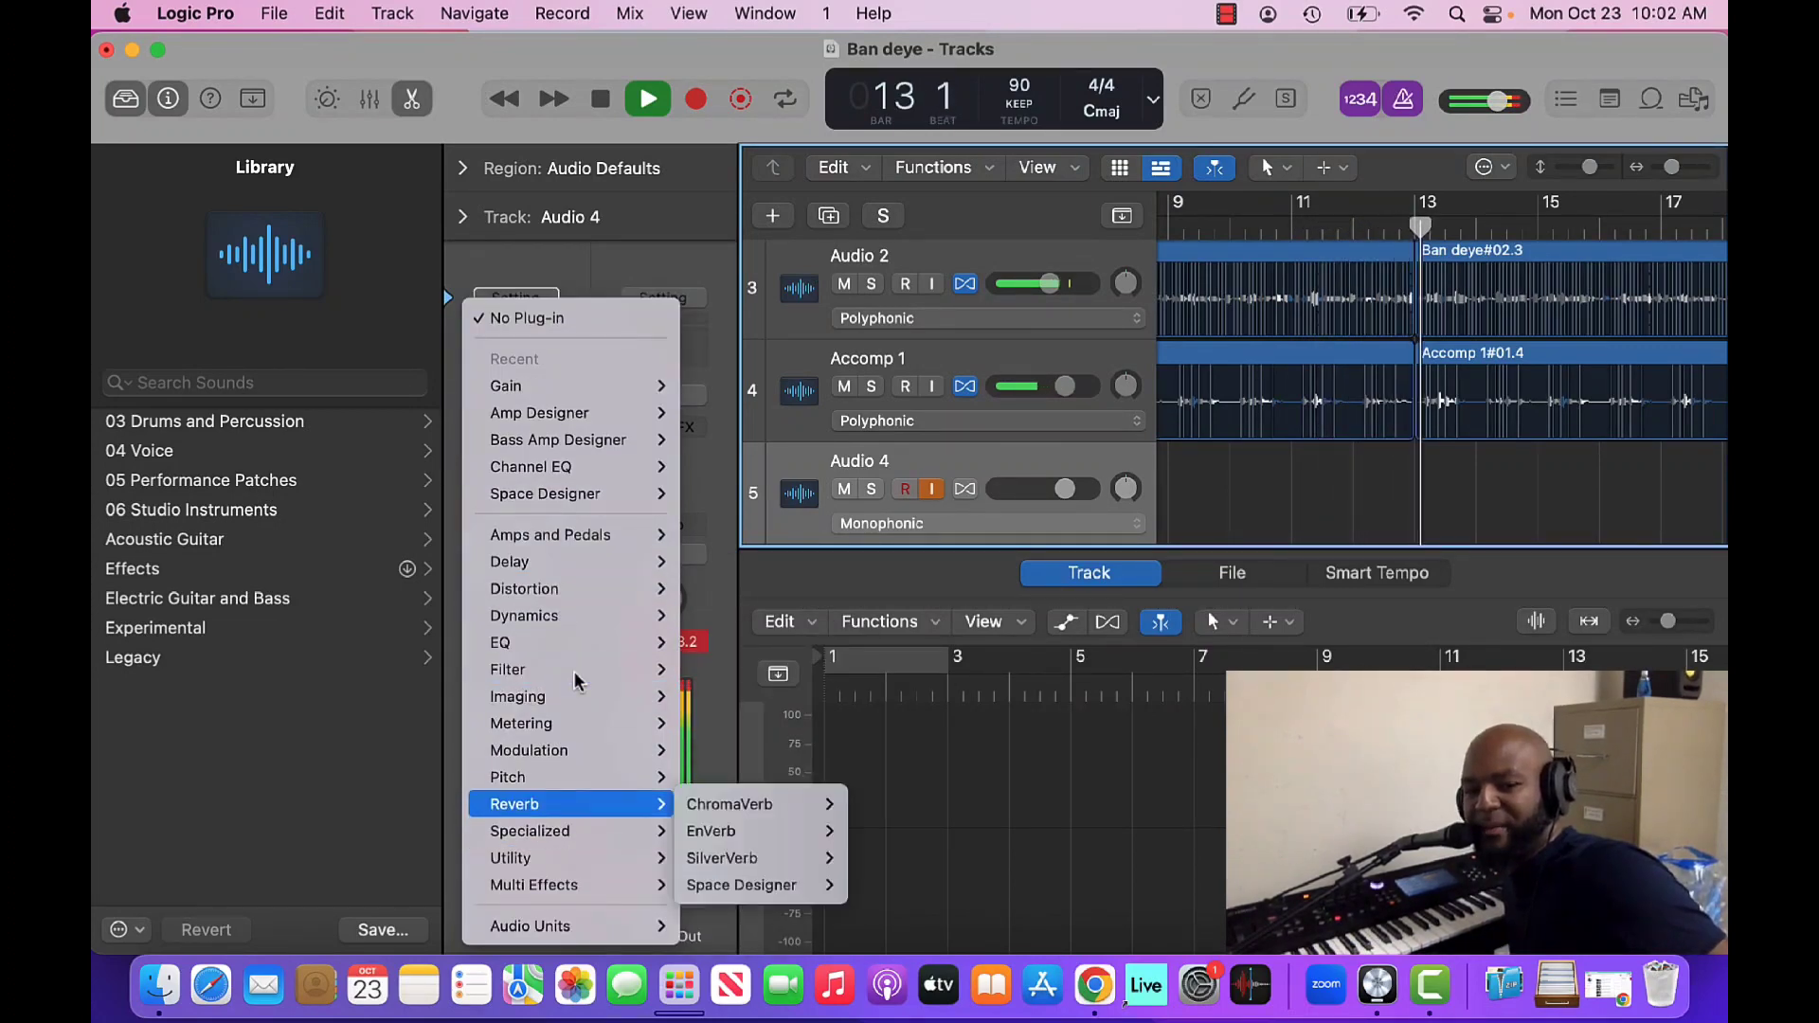
pyautogui.moveTo(568, 857)
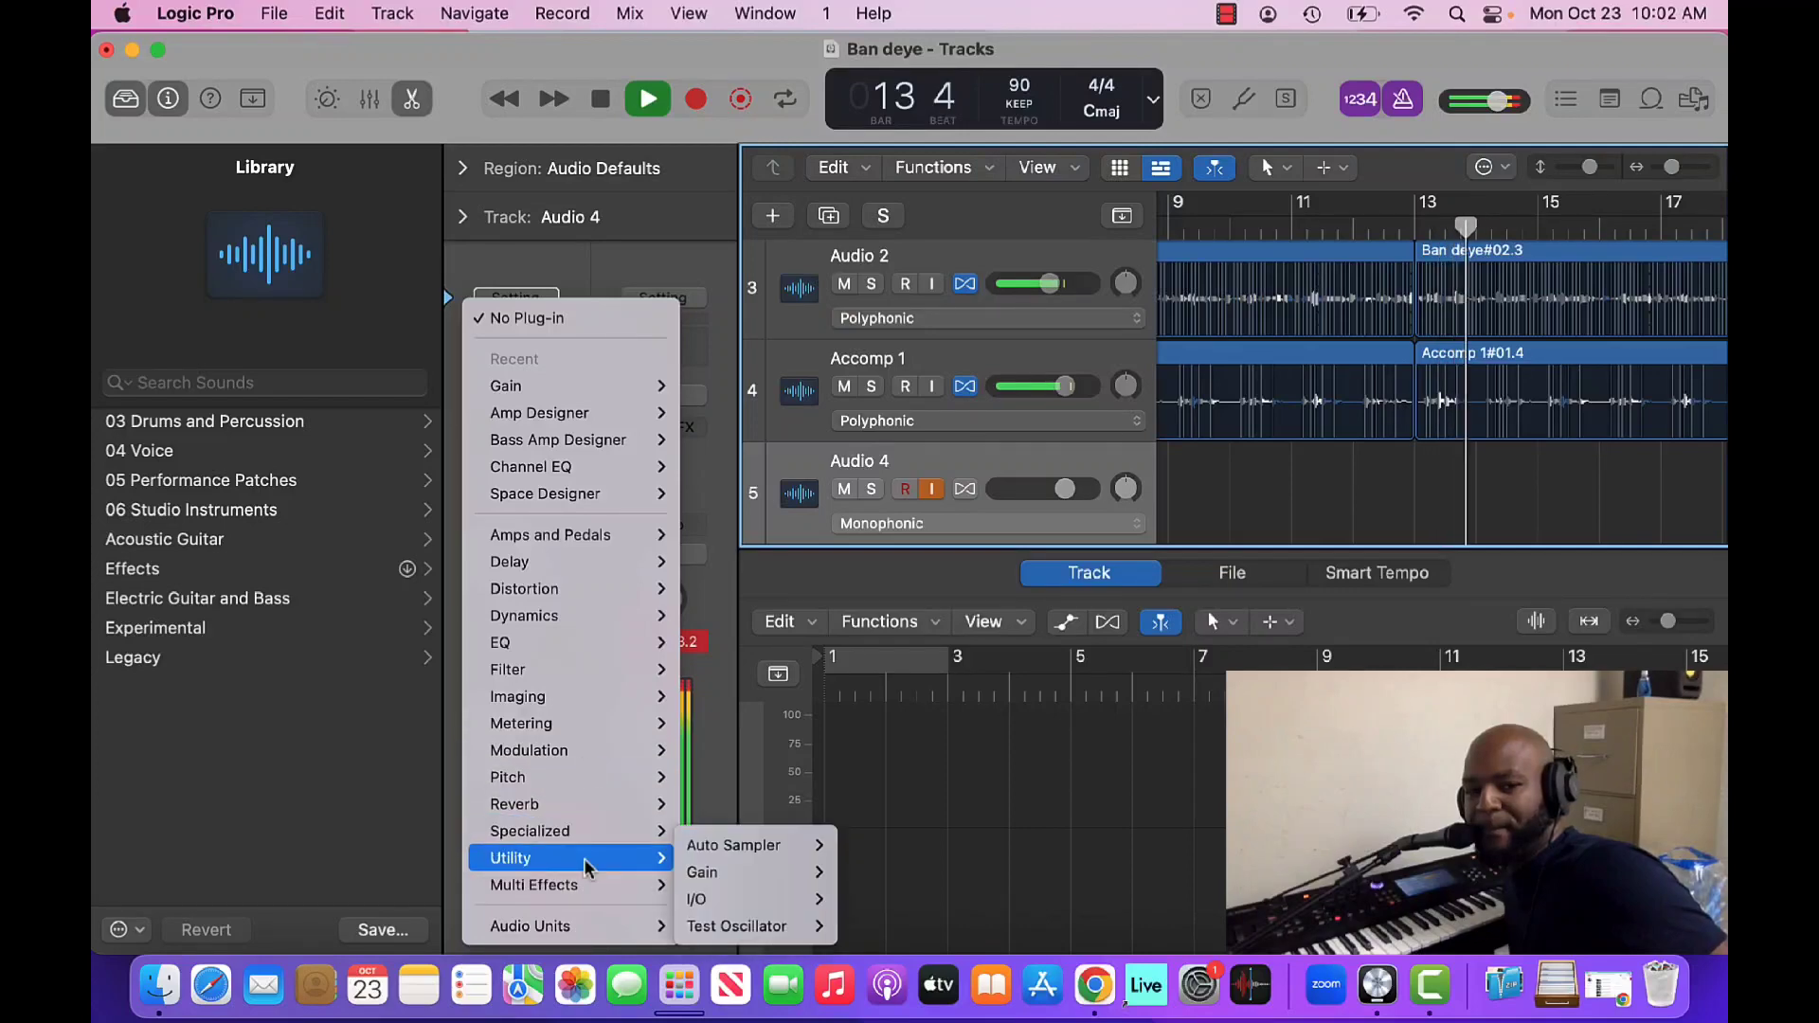
pyautogui.moveTo(755, 873)
pyautogui.click(863, 871)
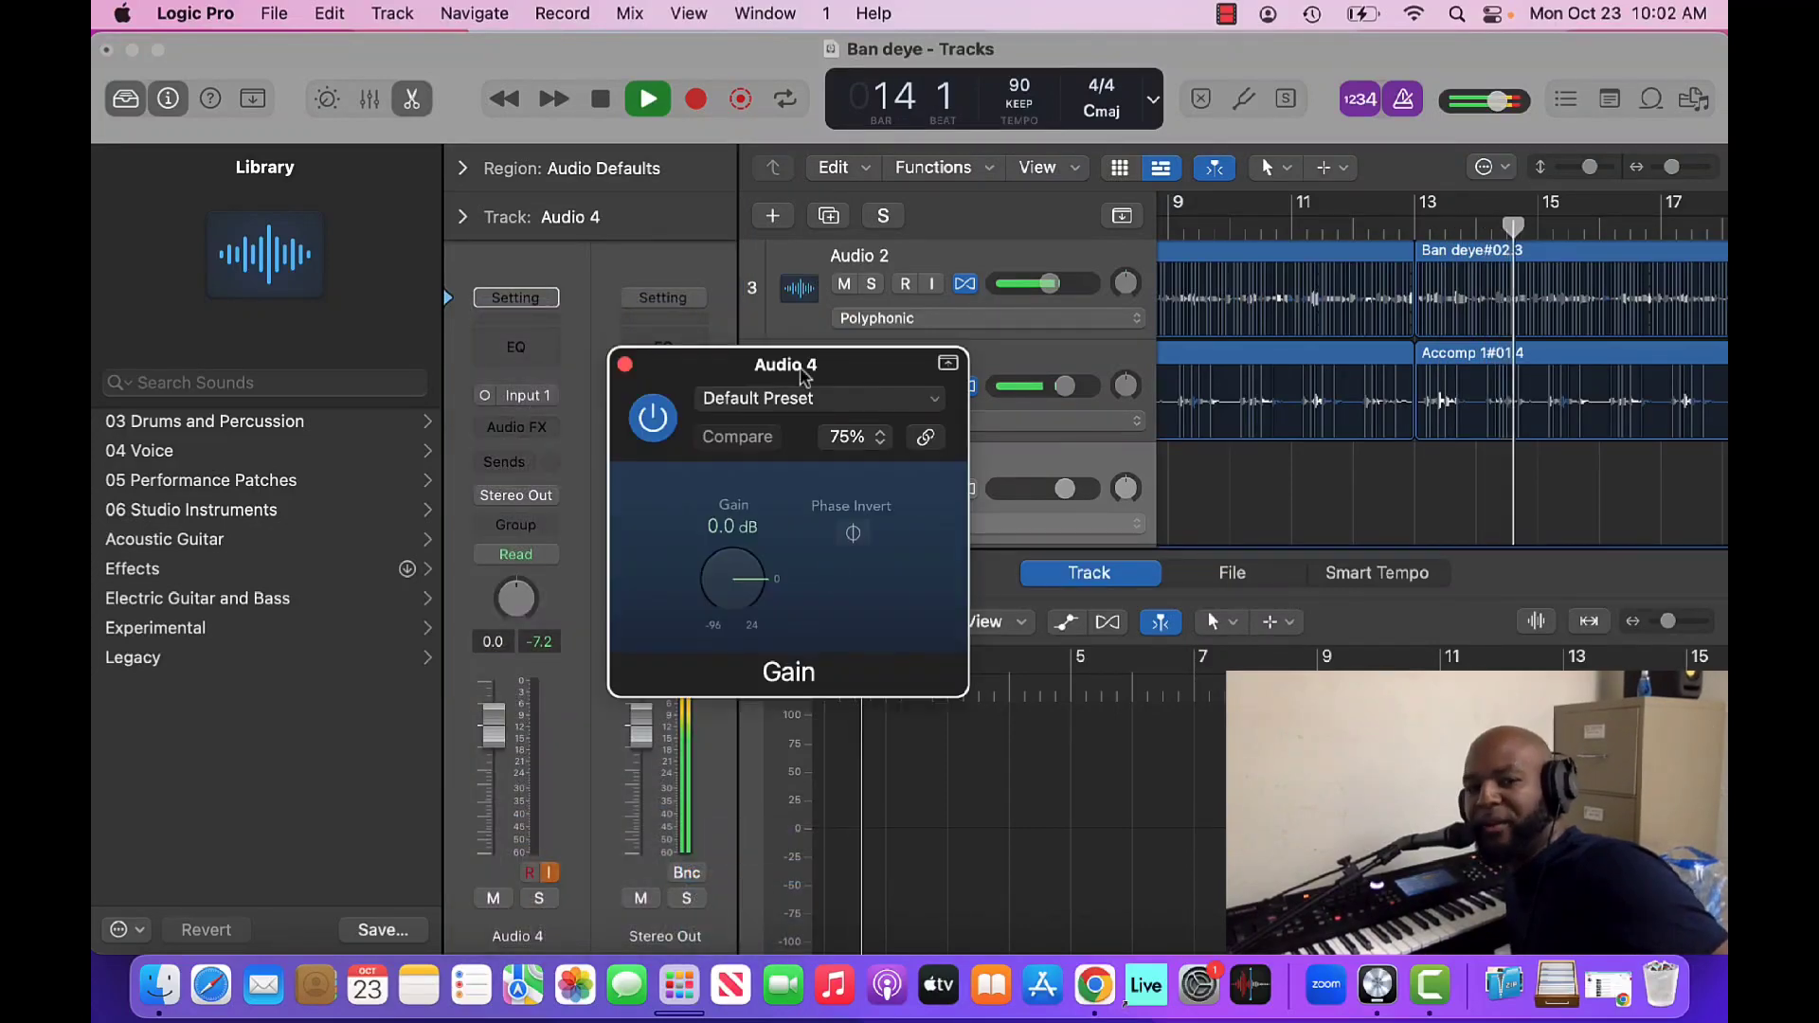
# Step: Set the gain of the Audio 4 Gain plug-in to +3.6 dB
pyautogui.click(769, 405)
pyautogui.press('Escape')
pyautogui.moveTo(733, 582); pyautogui.dragTo(745, 557)
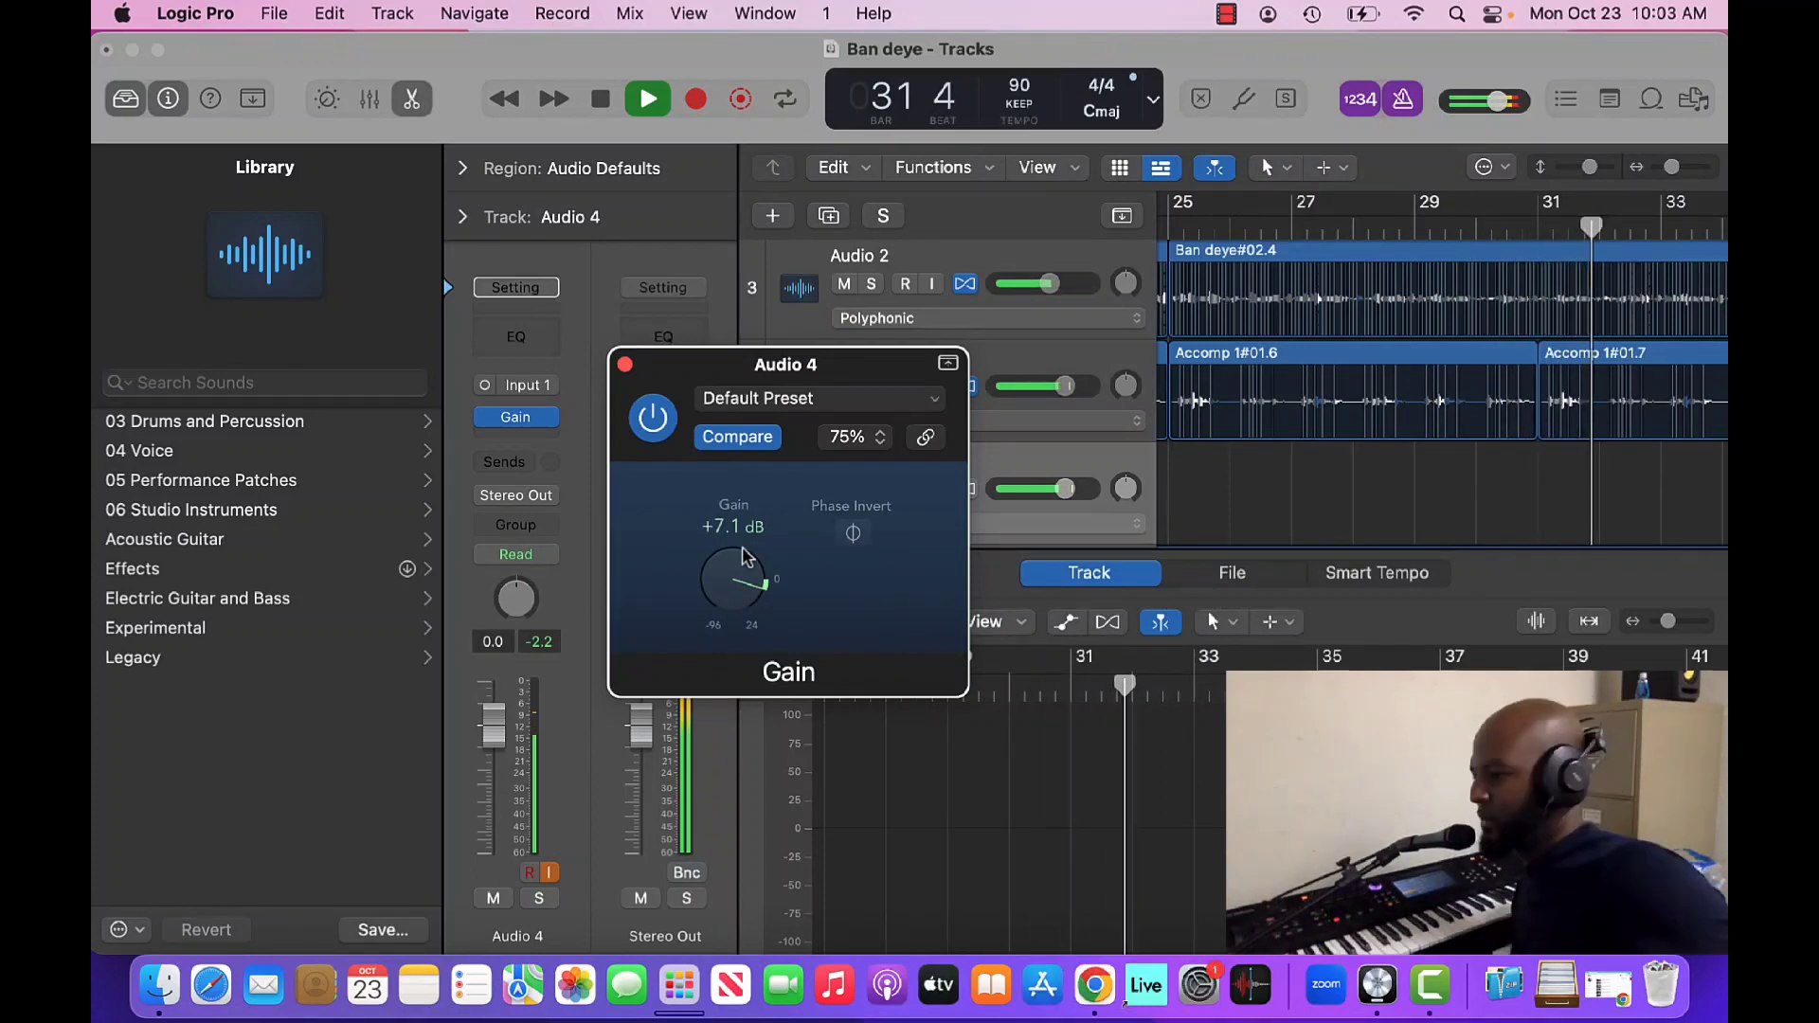
pyautogui.moveTo(745, 557); pyautogui.dragTo(740, 569)
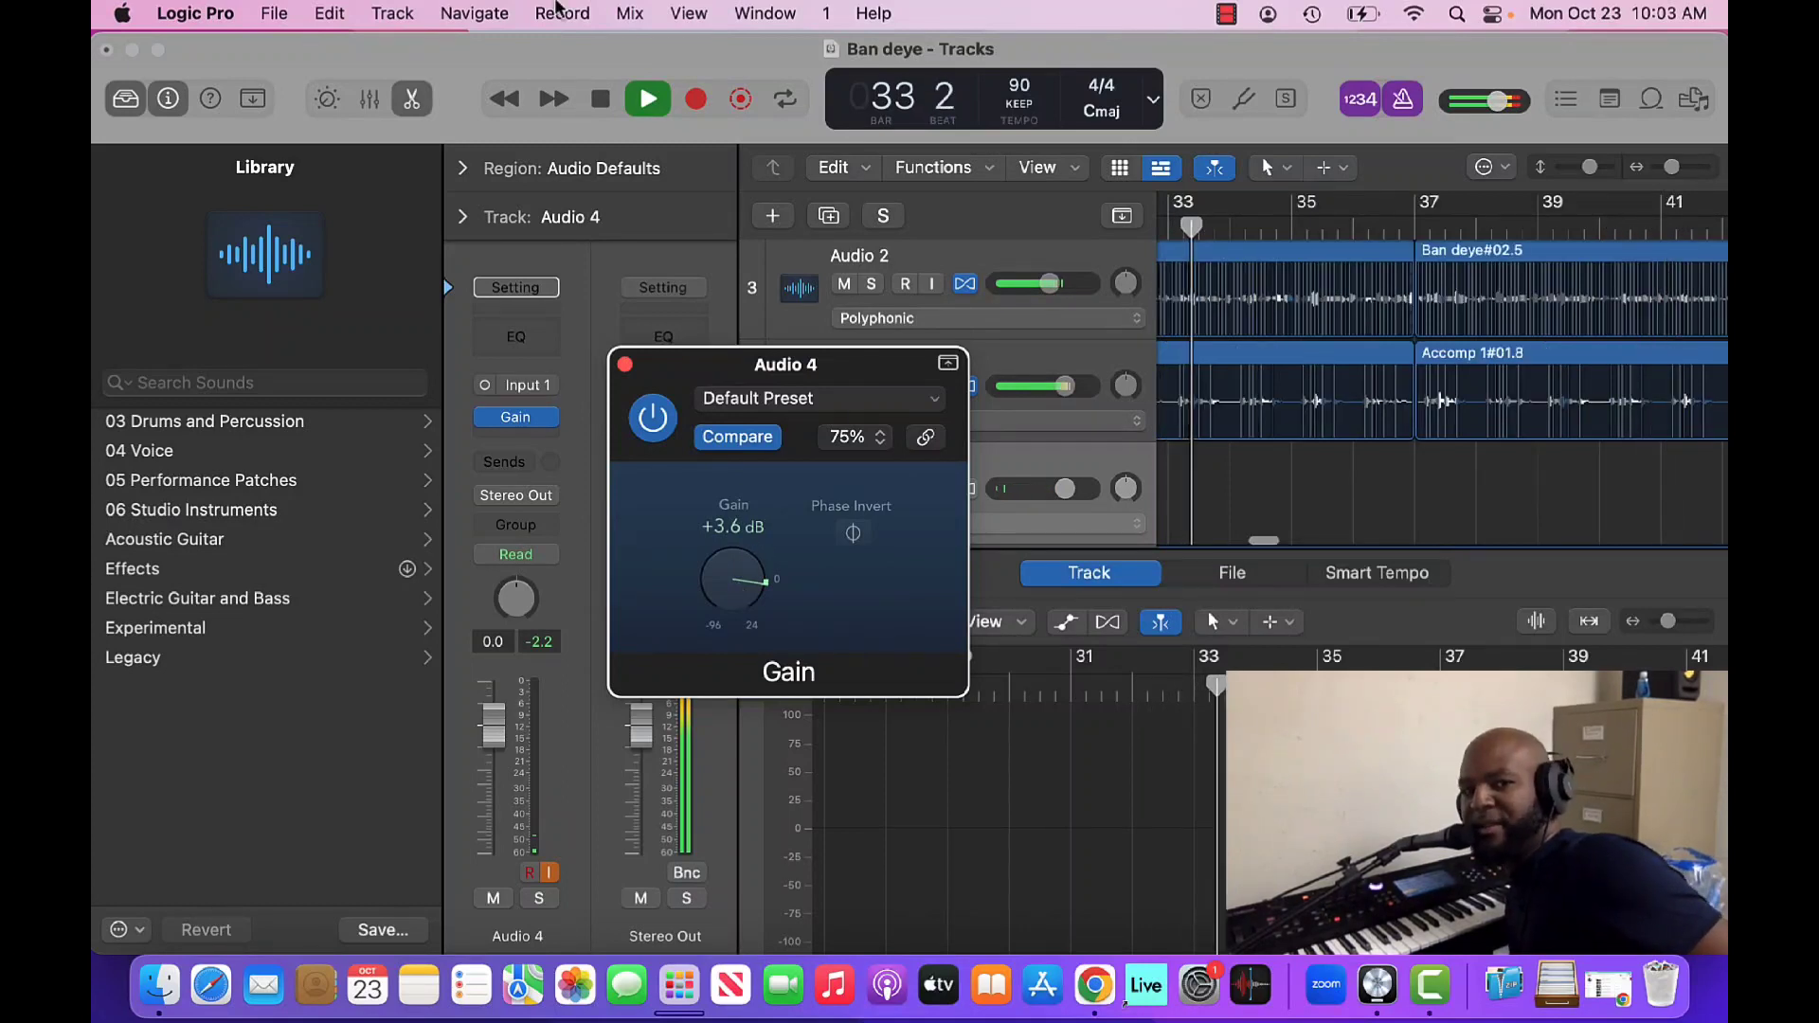
# Step: Play the groove from the beginning, then return to bar 1 and record a take on the Audio 4 track
pyautogui.click(611, 101)
pyautogui.click(611, 101)
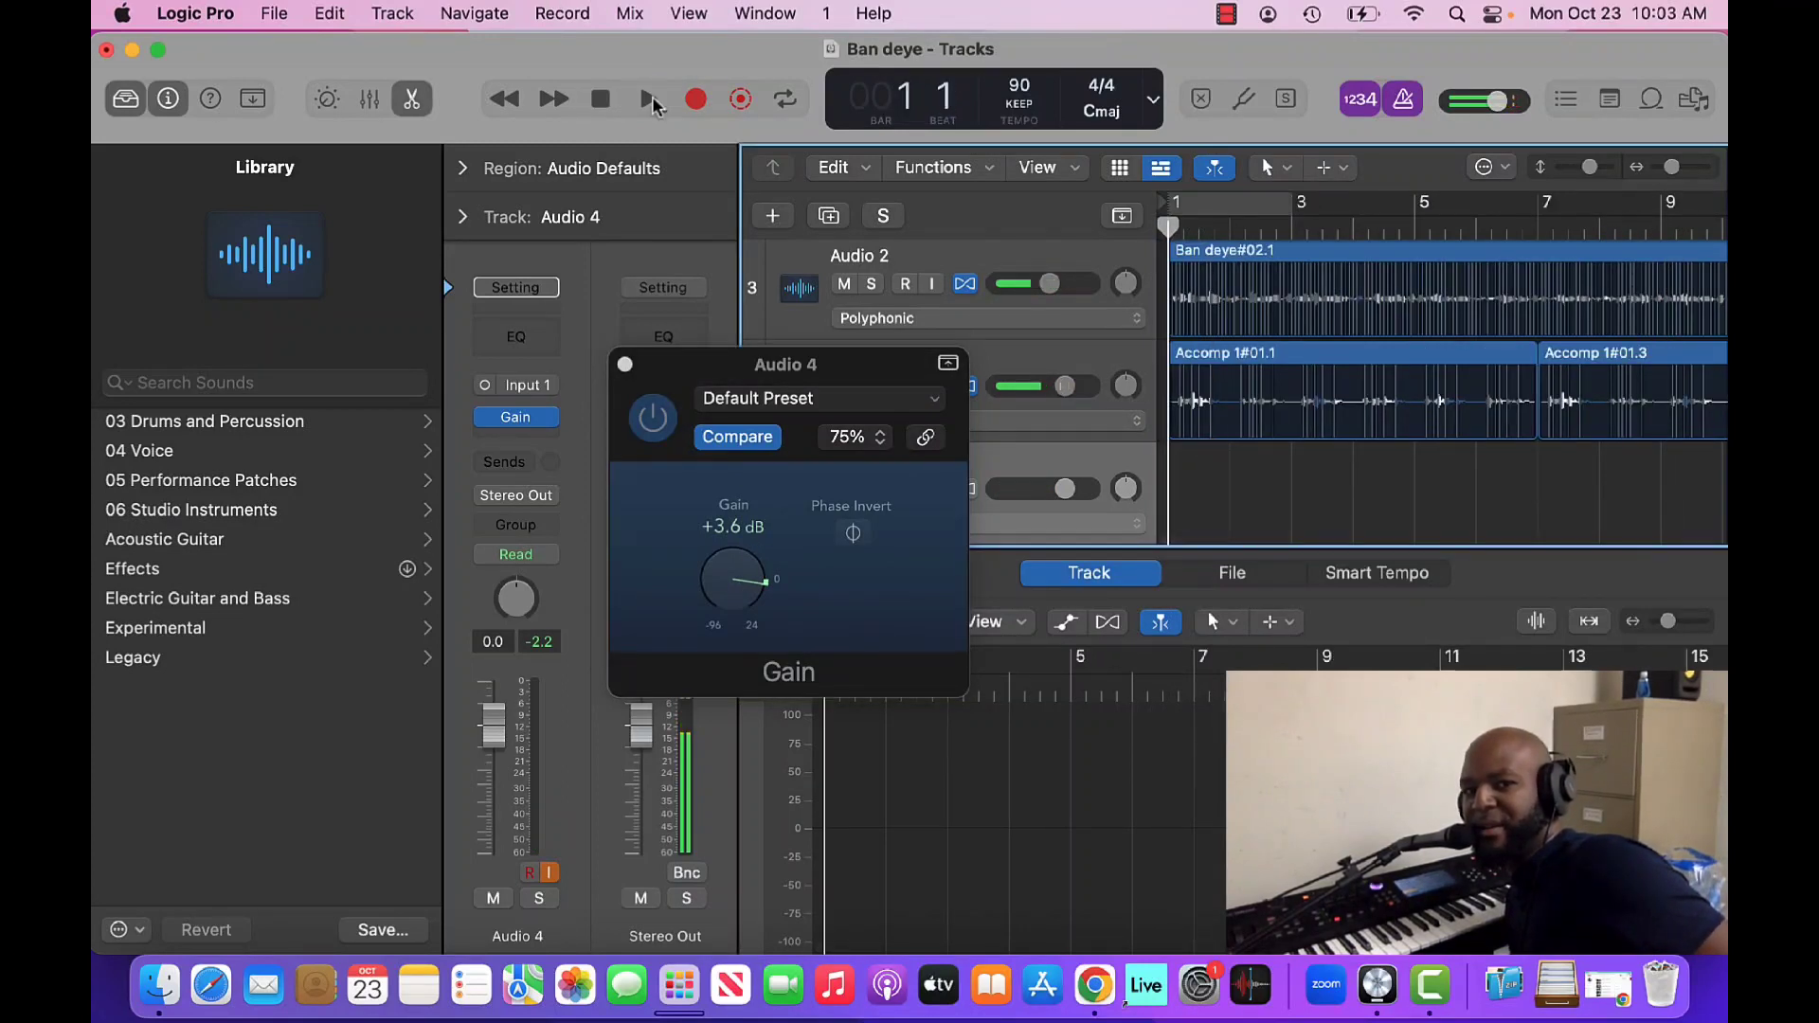
pyautogui.click(652, 97)
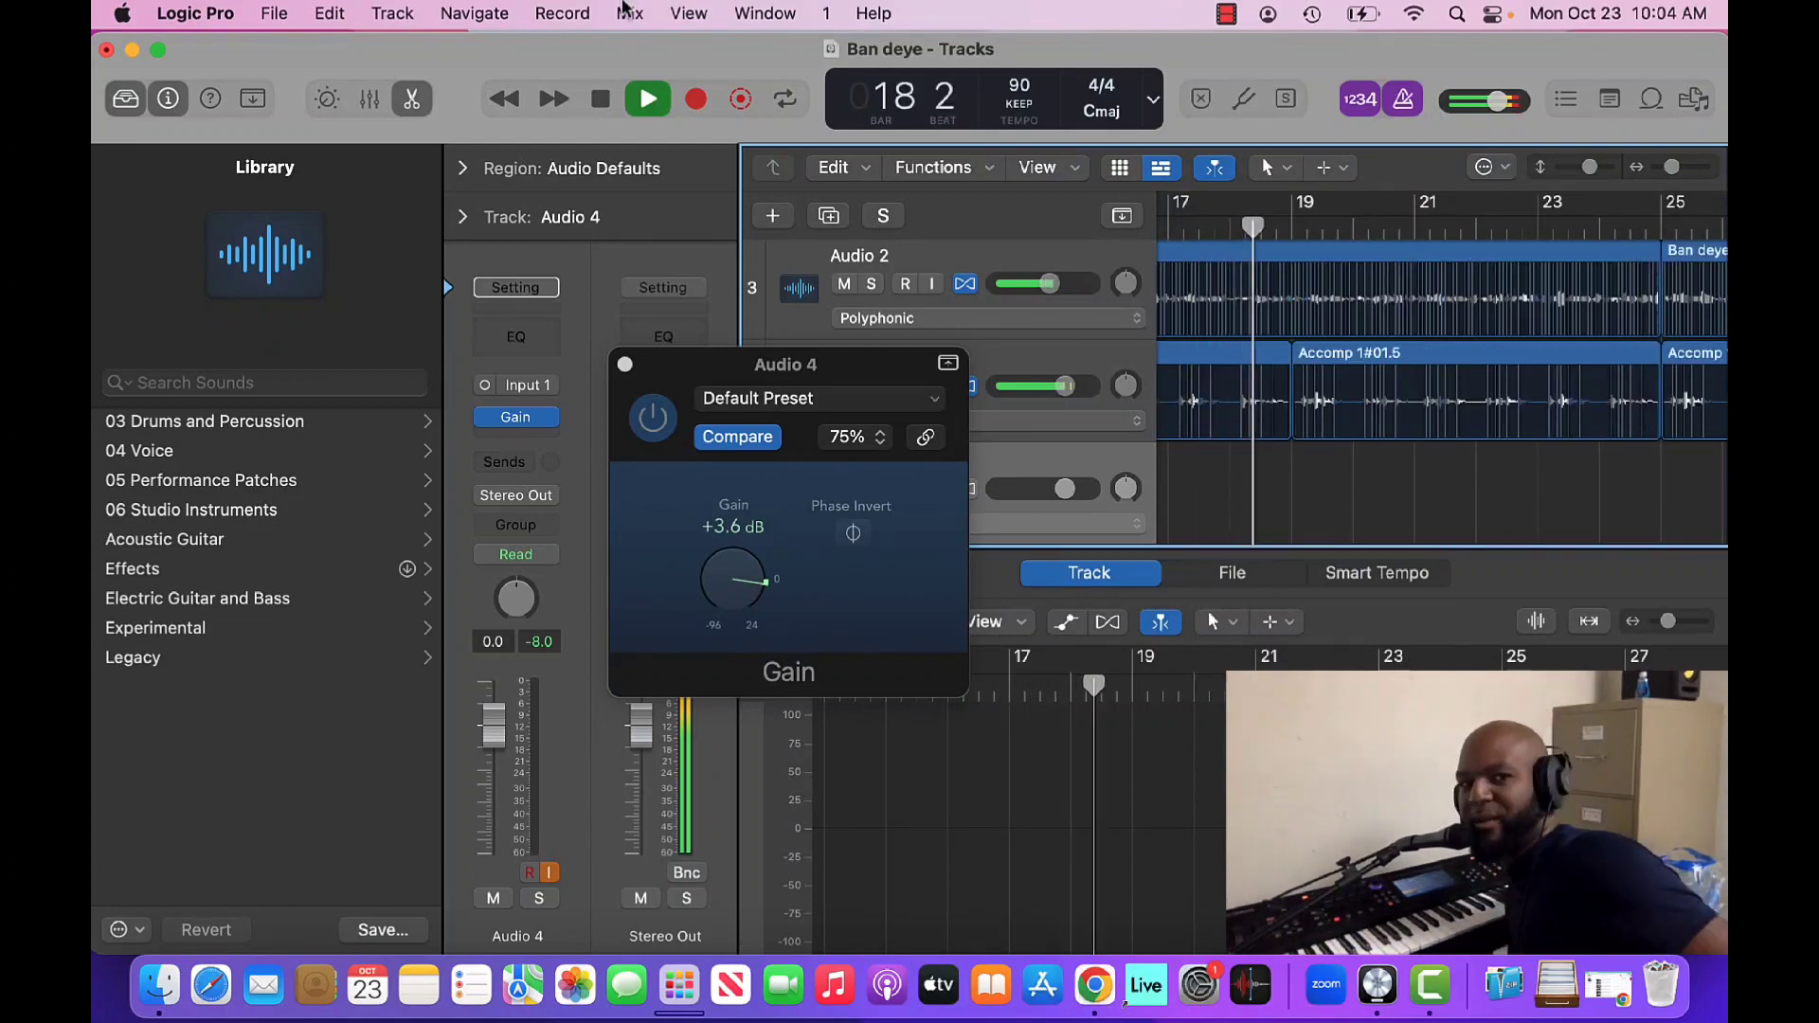
pyautogui.doubleClick(600, 98)
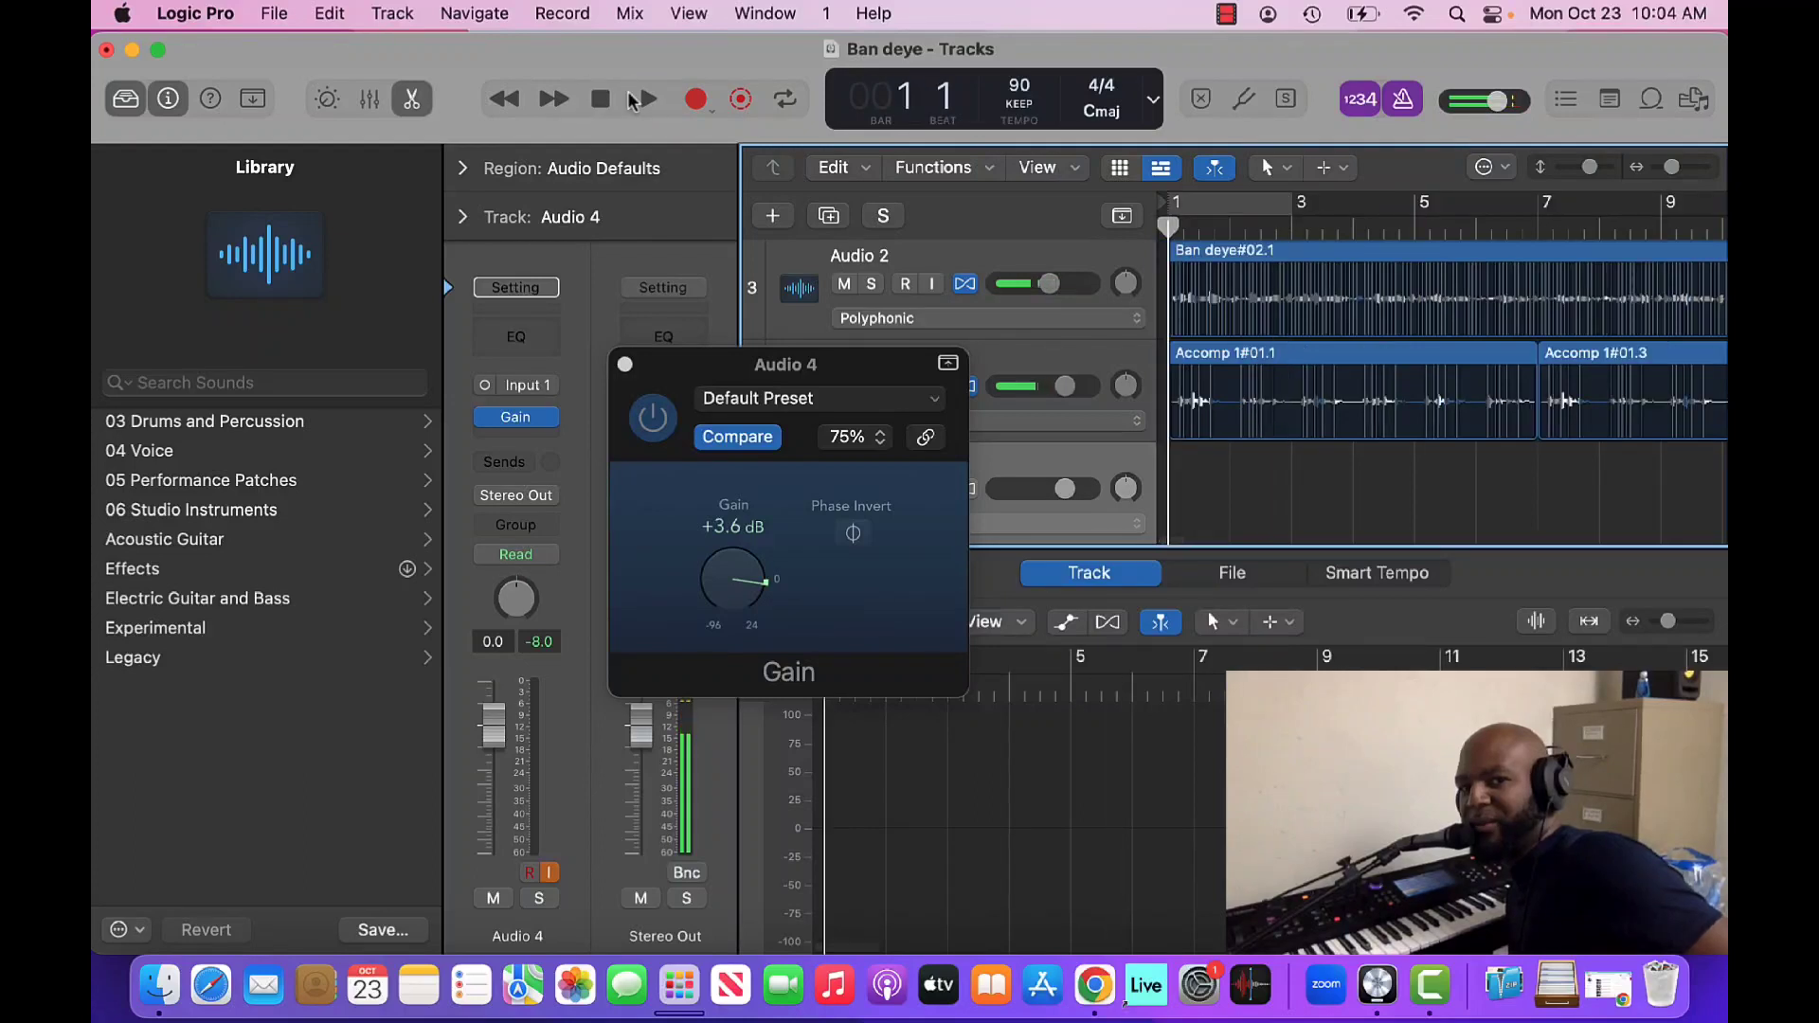
pyautogui.click(696, 100)
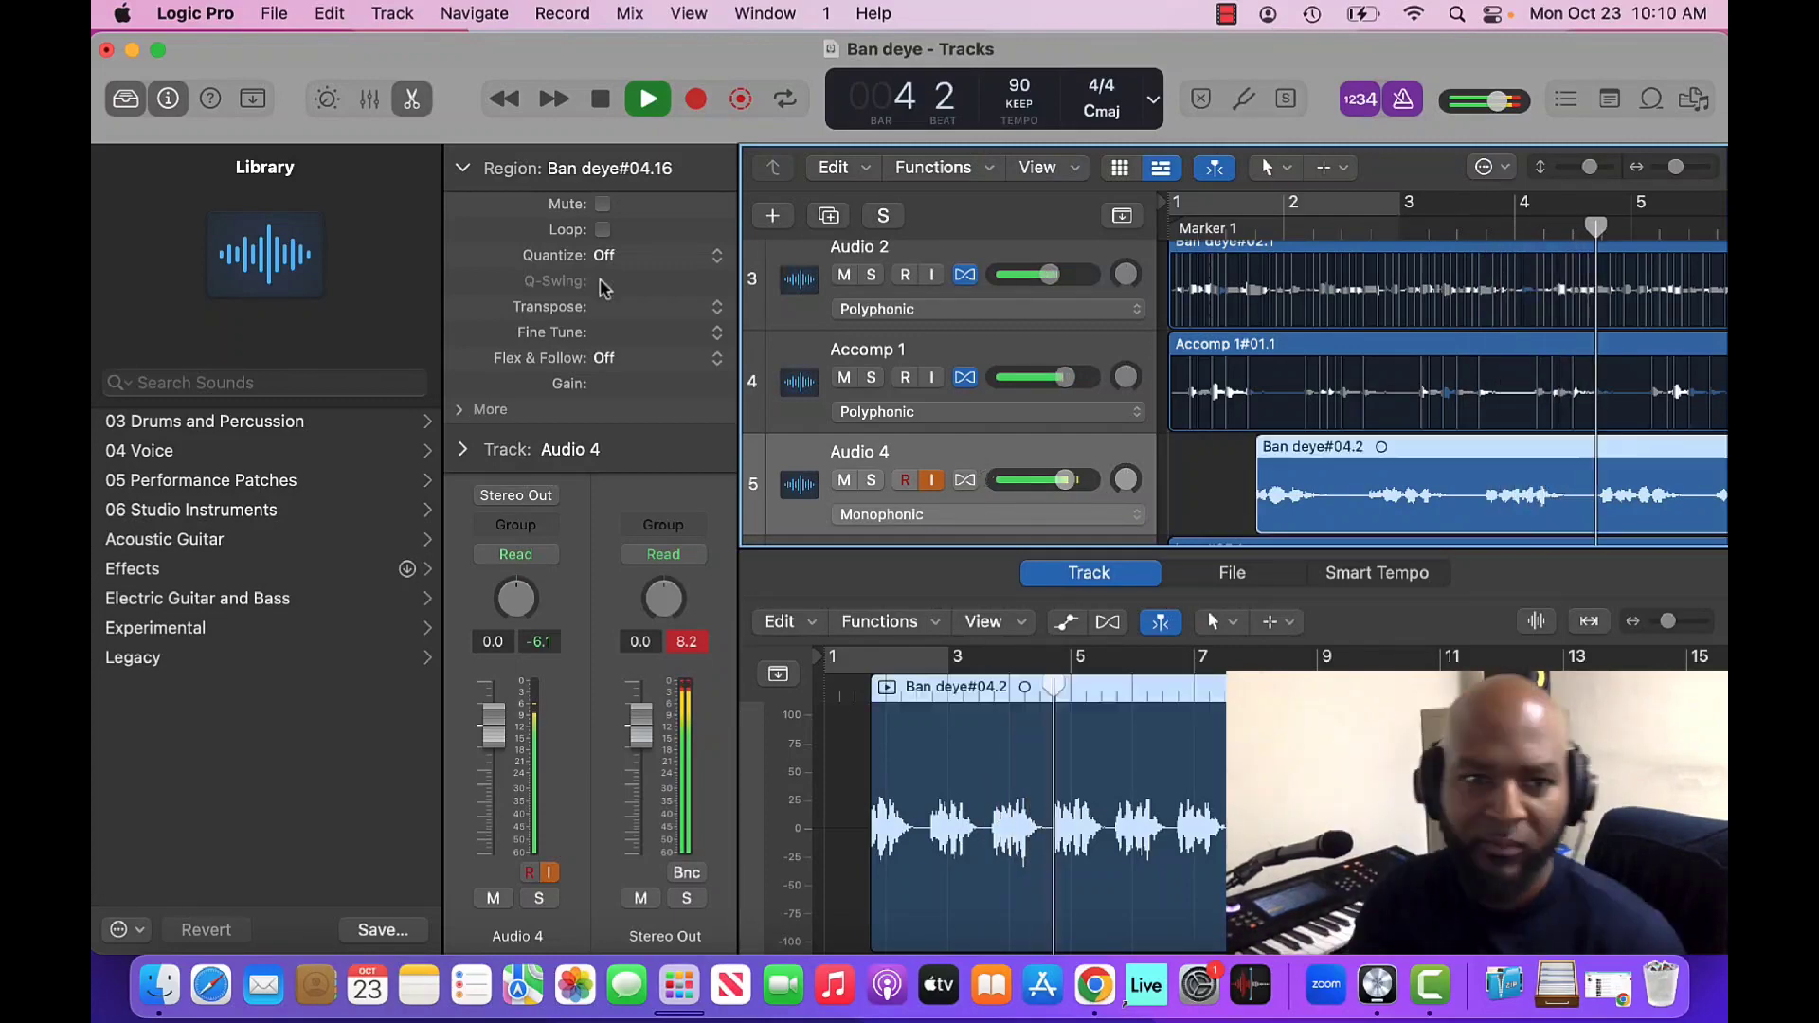
# Step: Solo the Audio 4 track with its regions selected and add a Channel EQ to it
pyautogui.press('super+a')
pyautogui.click(549, 168)
pyautogui.hotkey('ctrl', 's')
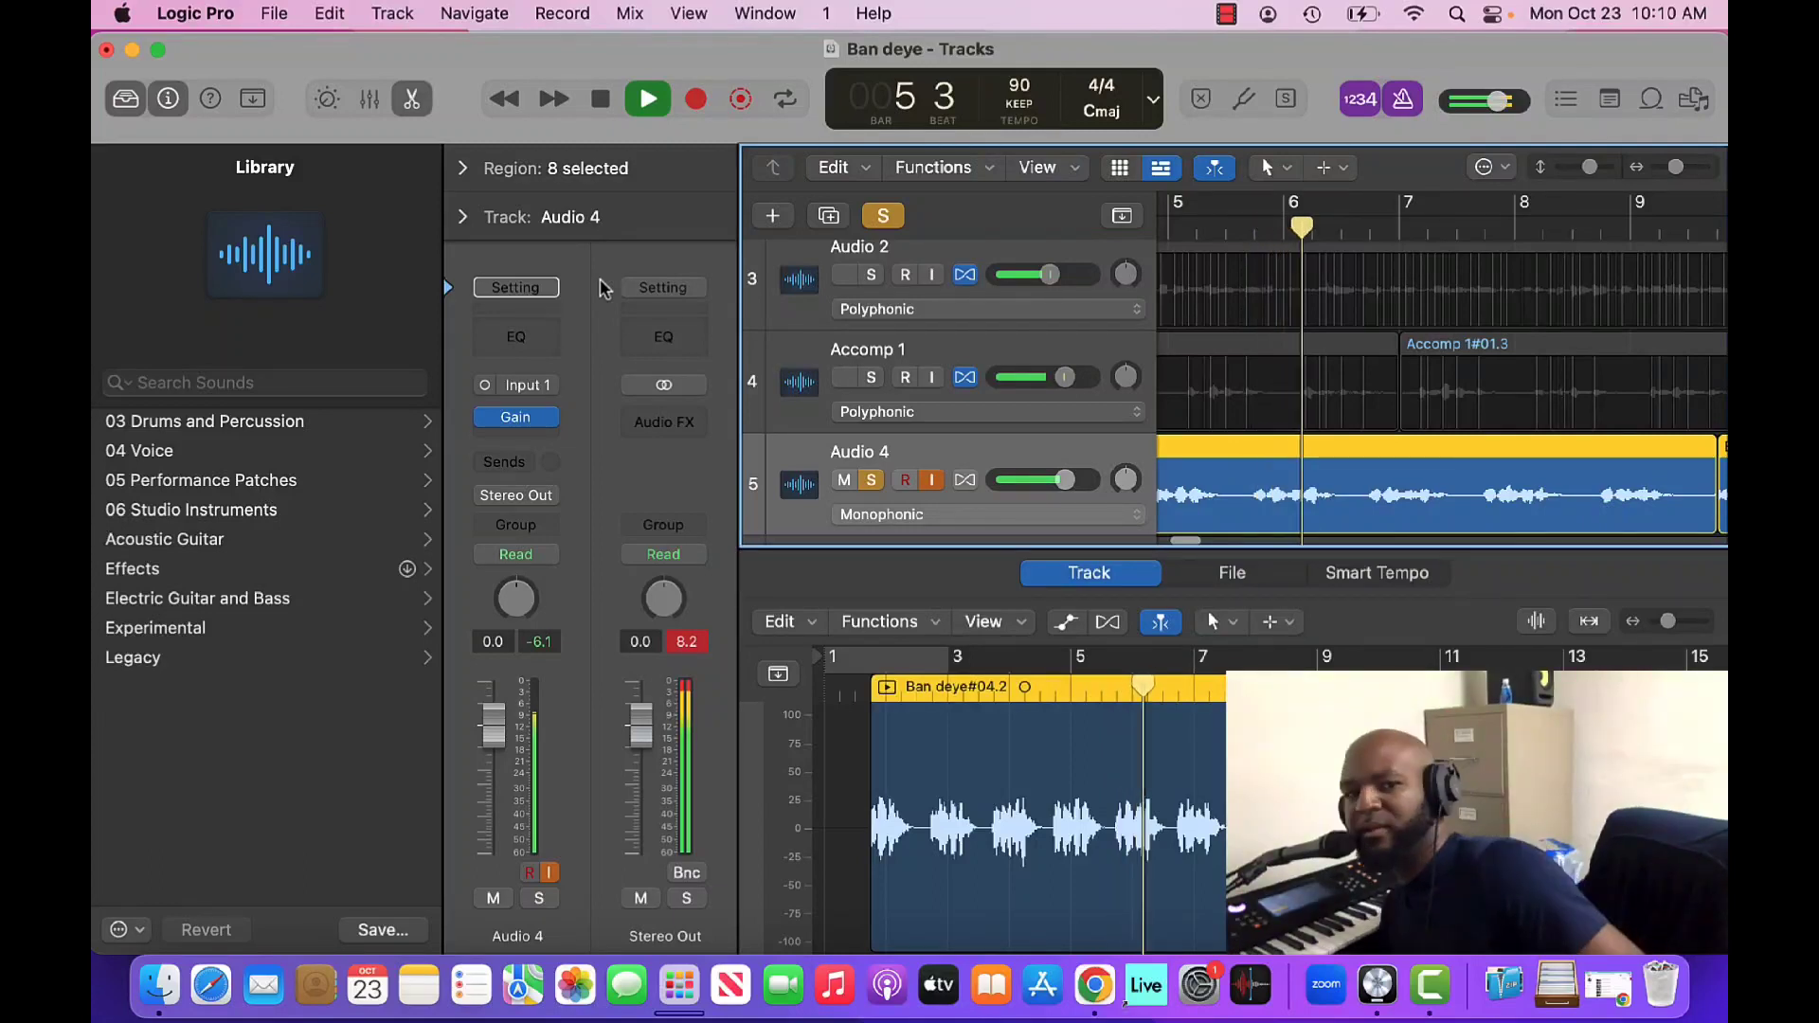
pyautogui.press('e')
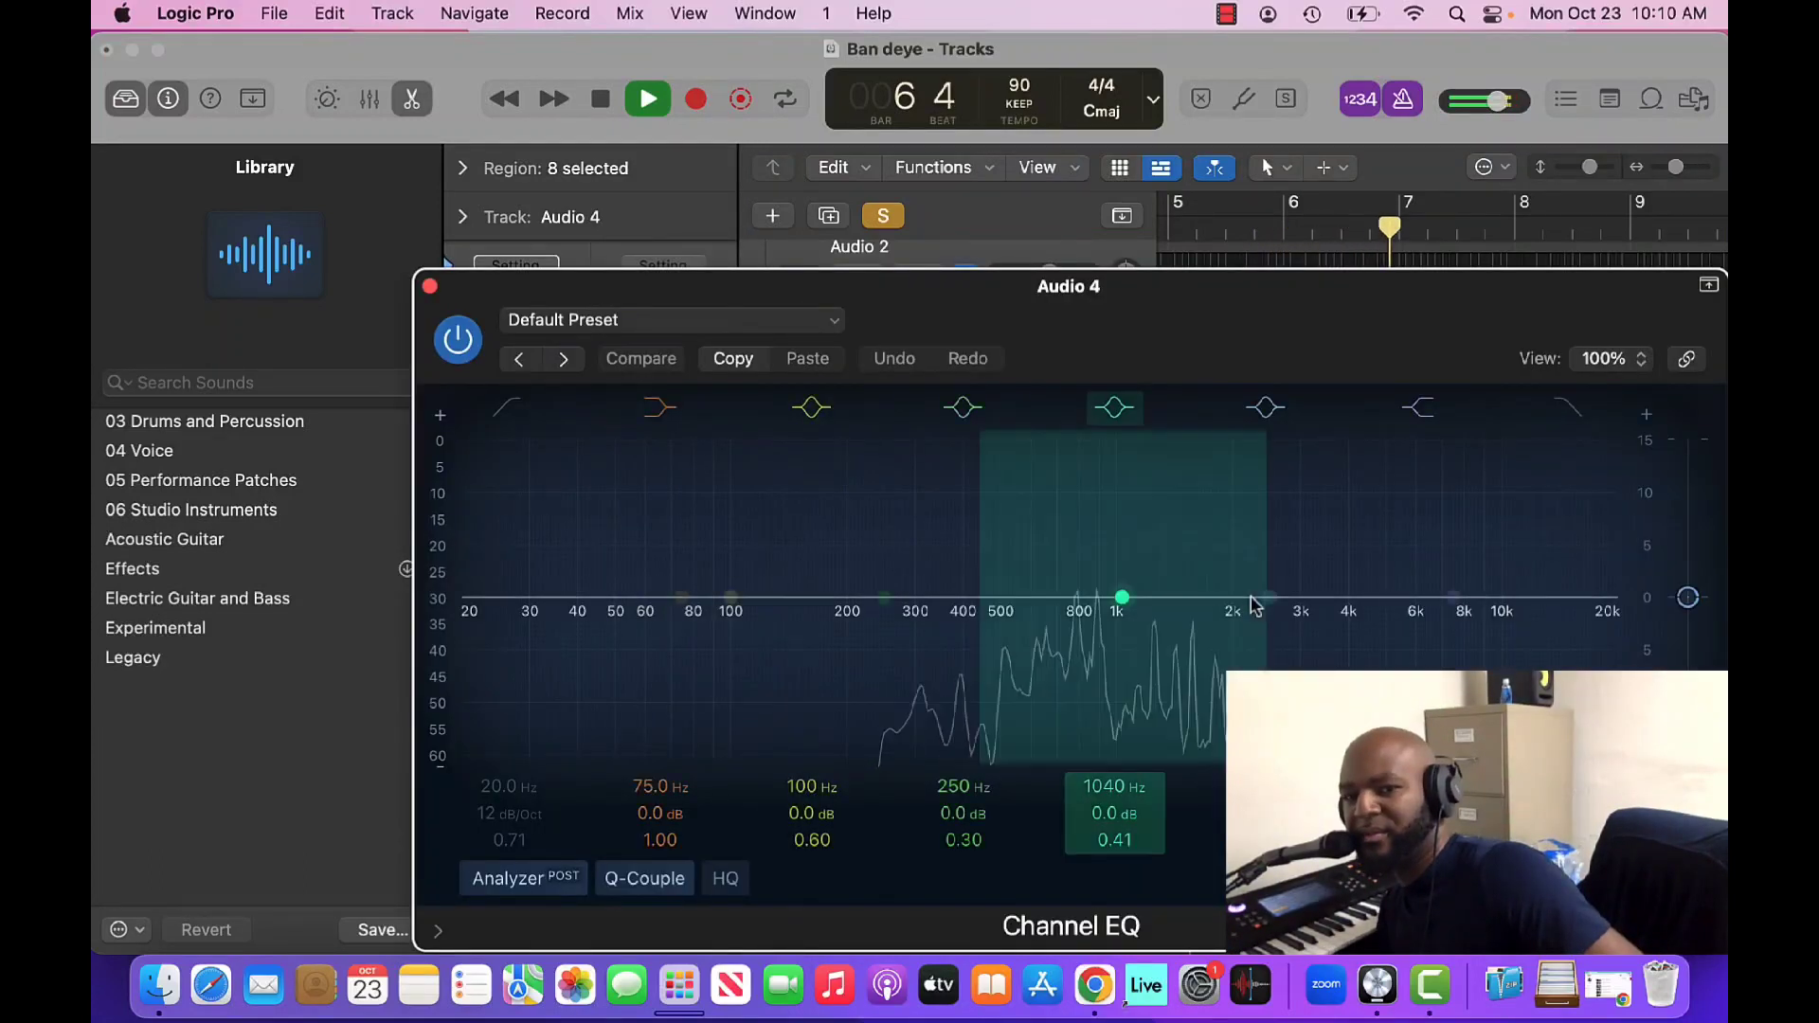
# Step: Roll off the high frequencies above about 4 kHz in Audio 4's Channel EQ, close it and unsolo the track
pyautogui.moveTo(1454, 602); pyautogui.dragTo(1252, 604)
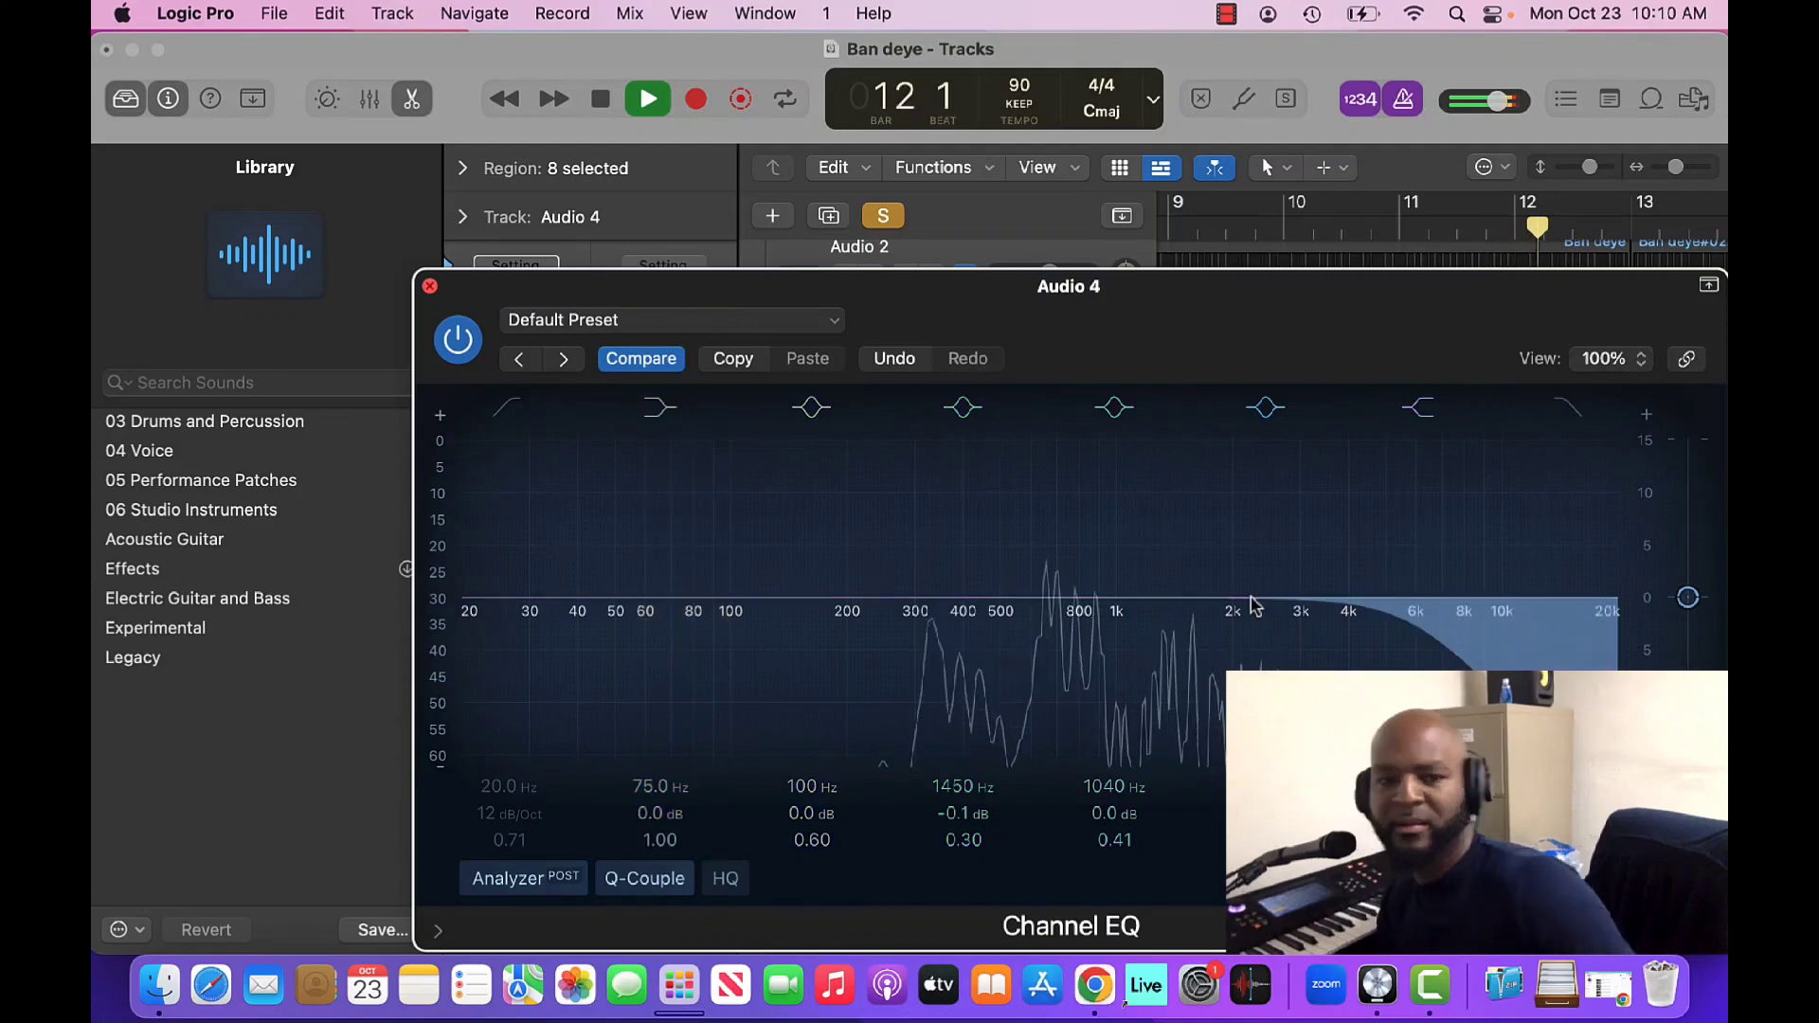
pyautogui.press('super+w')
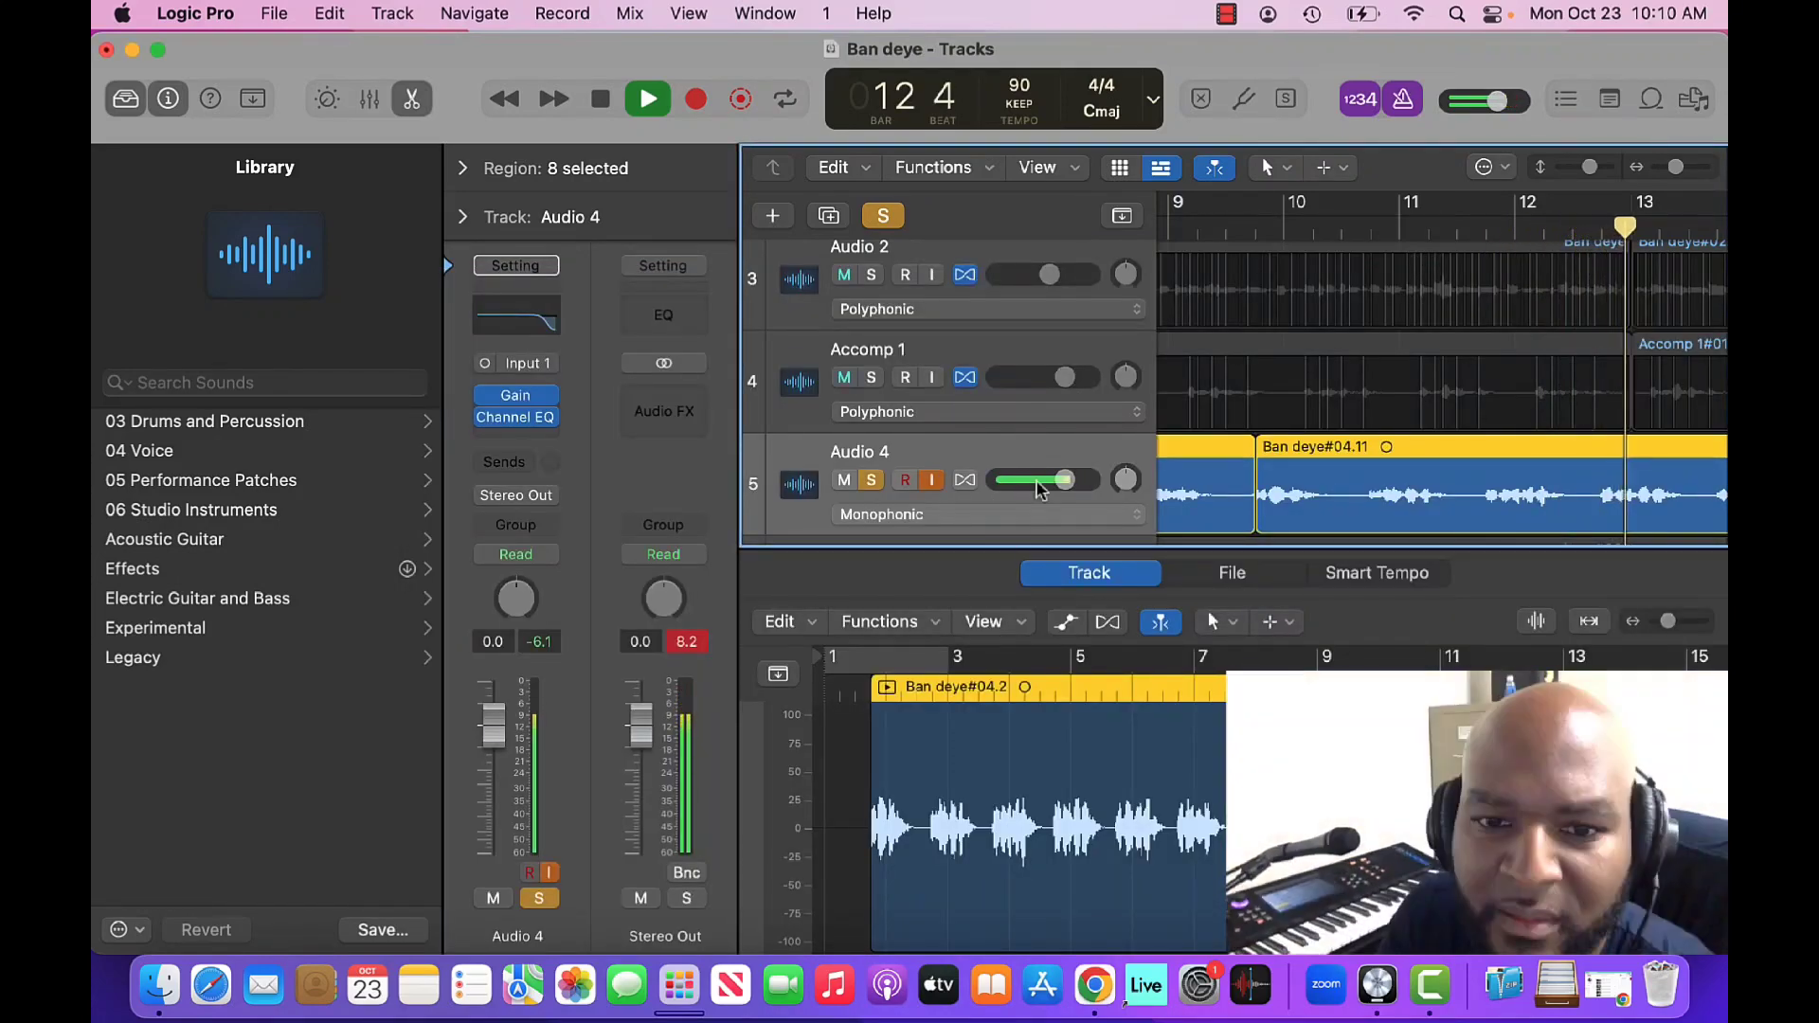
pyautogui.press('s')
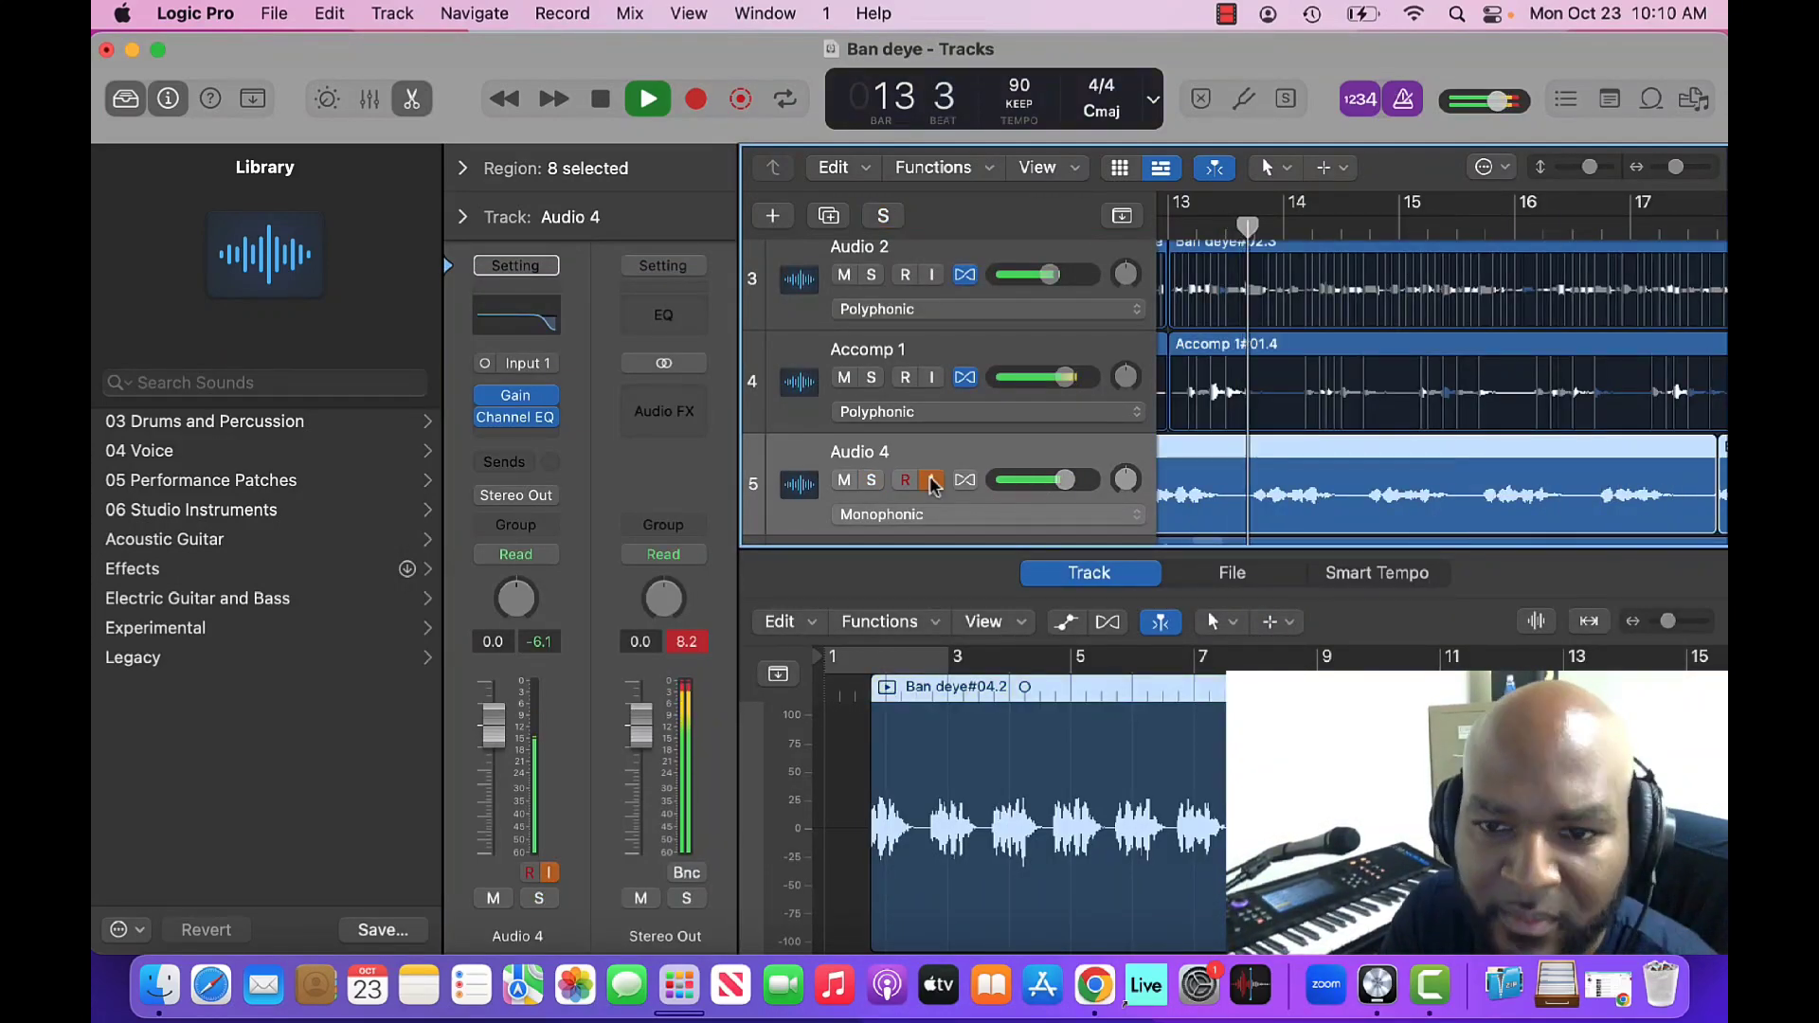
# Step: Turn off Audio 4's input monitoring and rebalance the mix, lowering Audio 2 slightly and setting Audio 4's volume to -1.3 dB
pyautogui.moveTo(1065, 480); pyautogui.dragTo(1071, 483)
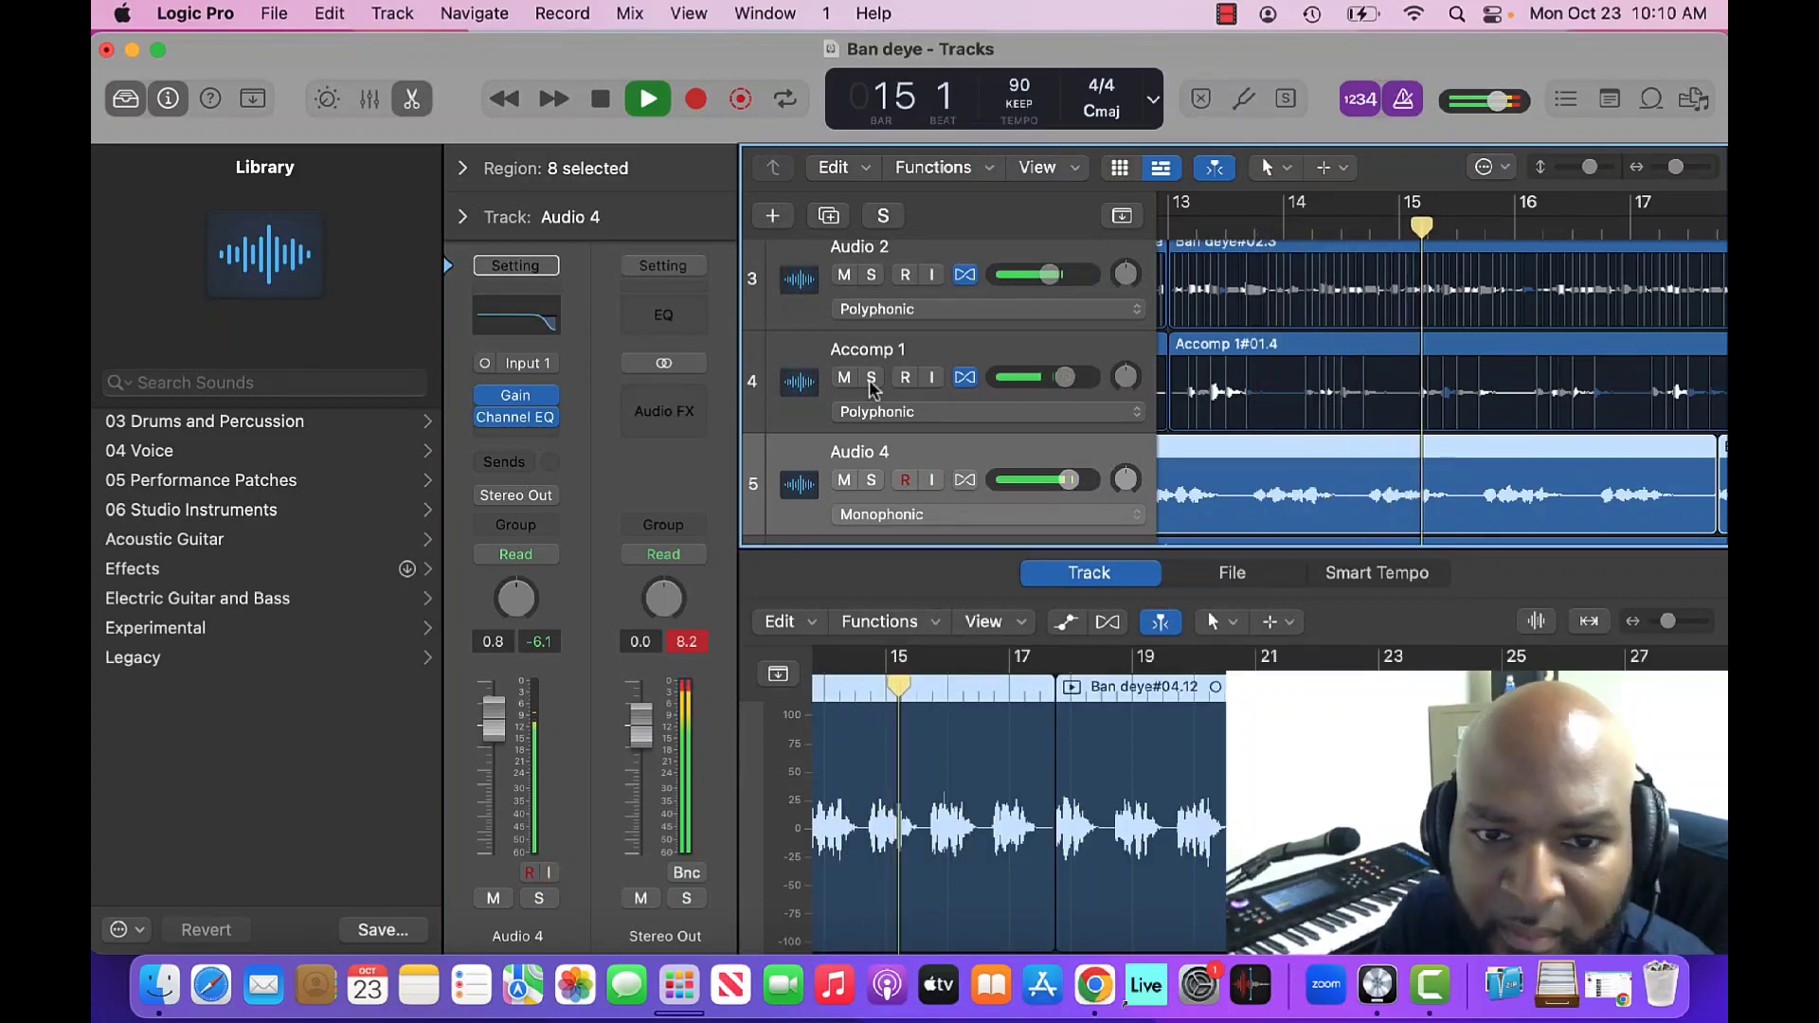
pyautogui.hotkey('ctrl', 'm')
pyautogui.click(1064, 378)
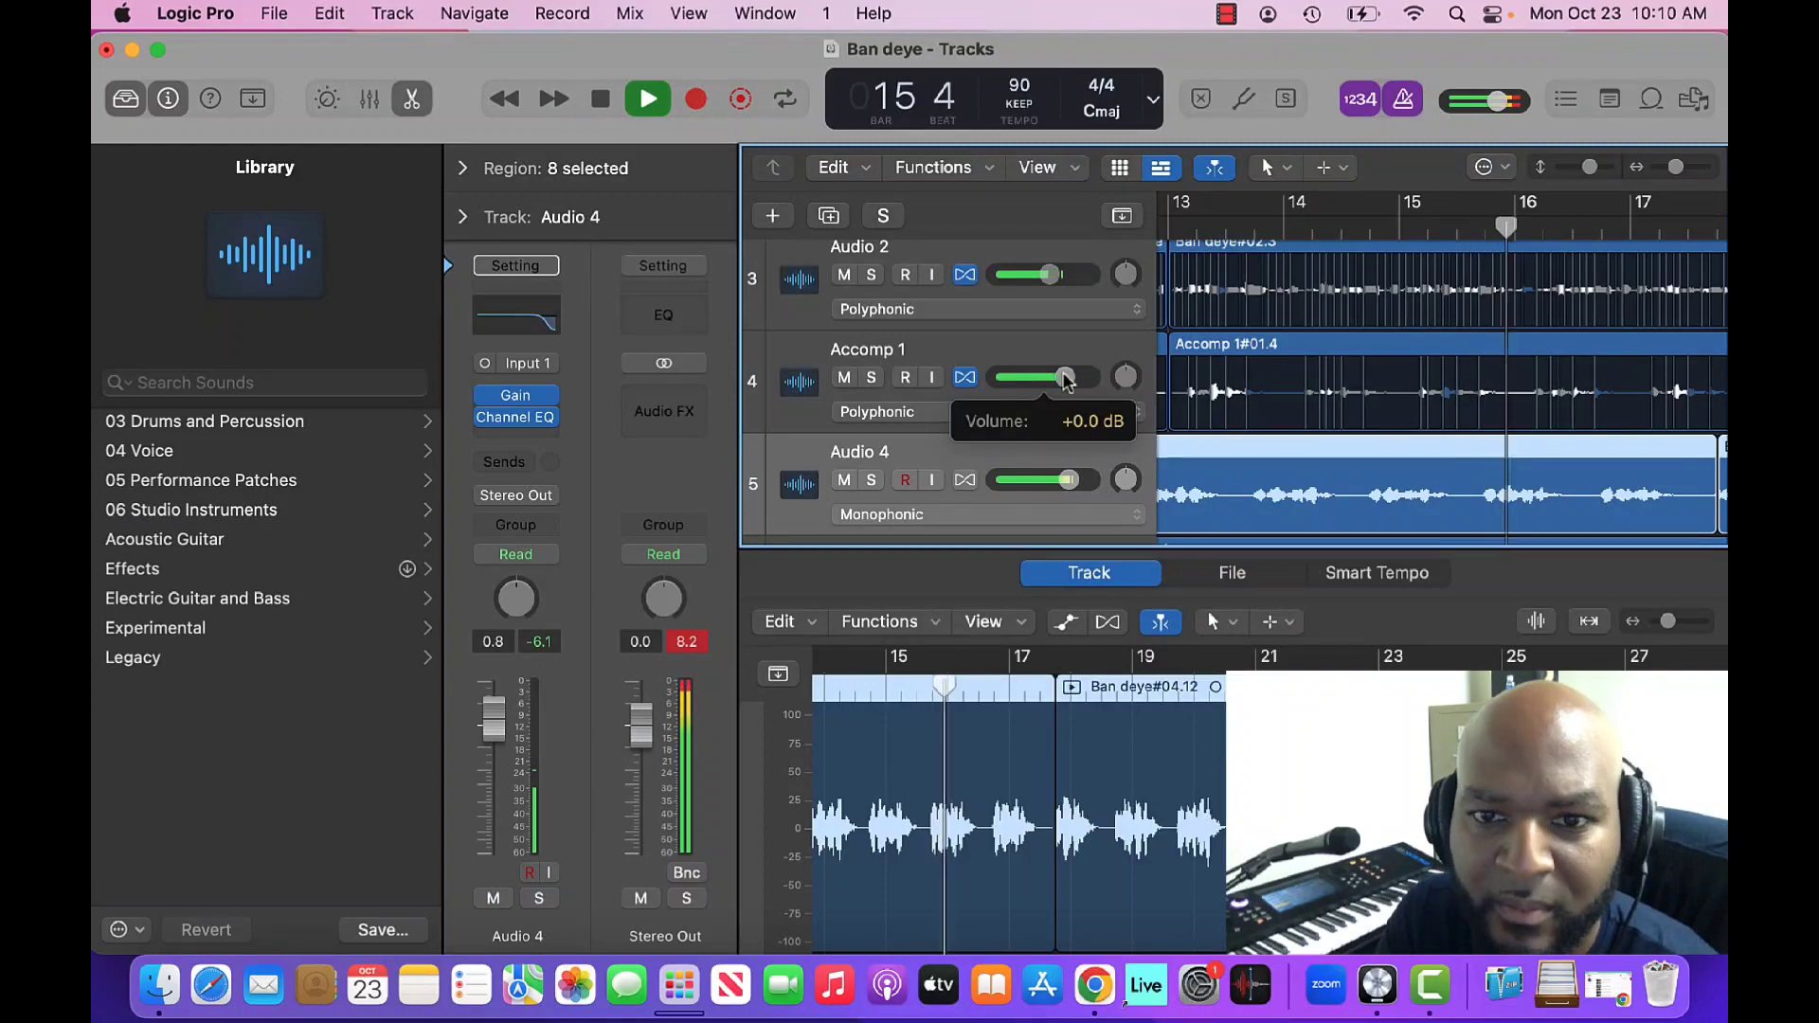
pyautogui.moveTo(1049, 274); pyautogui.dragTo(1043, 276)
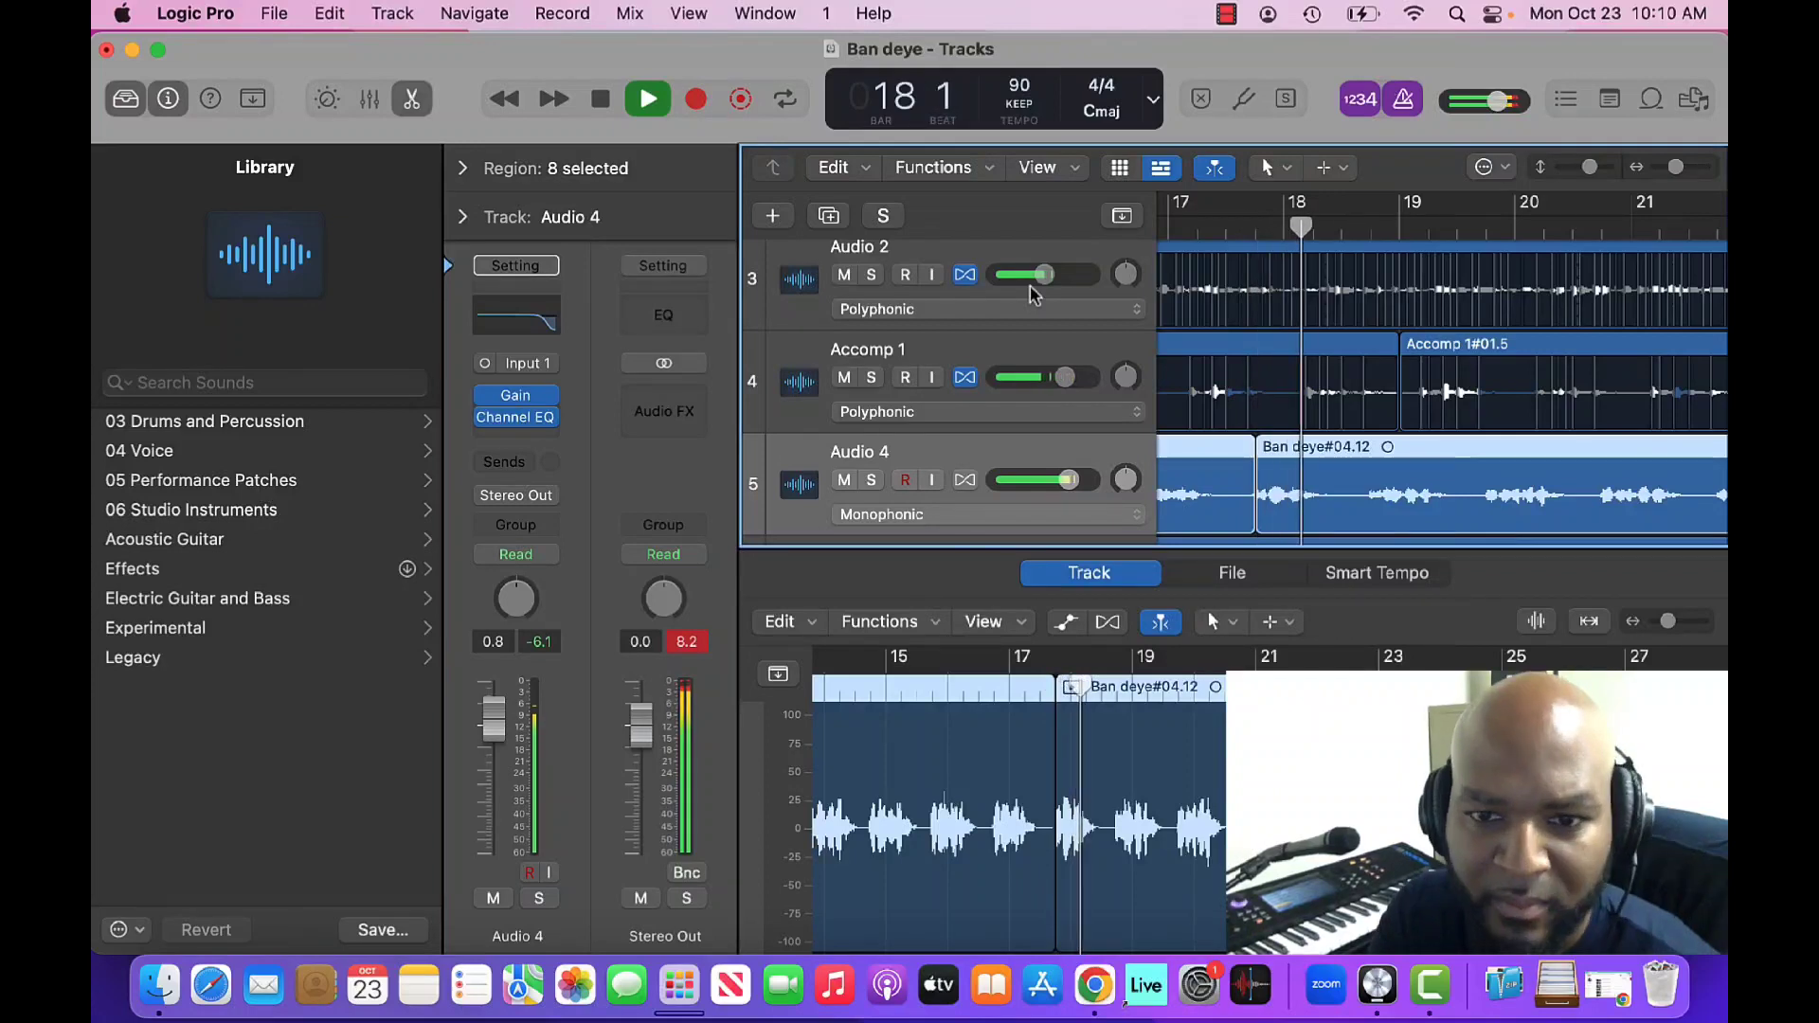
pyautogui.moveTo(1068, 479); pyautogui.dragTo(1059, 480)
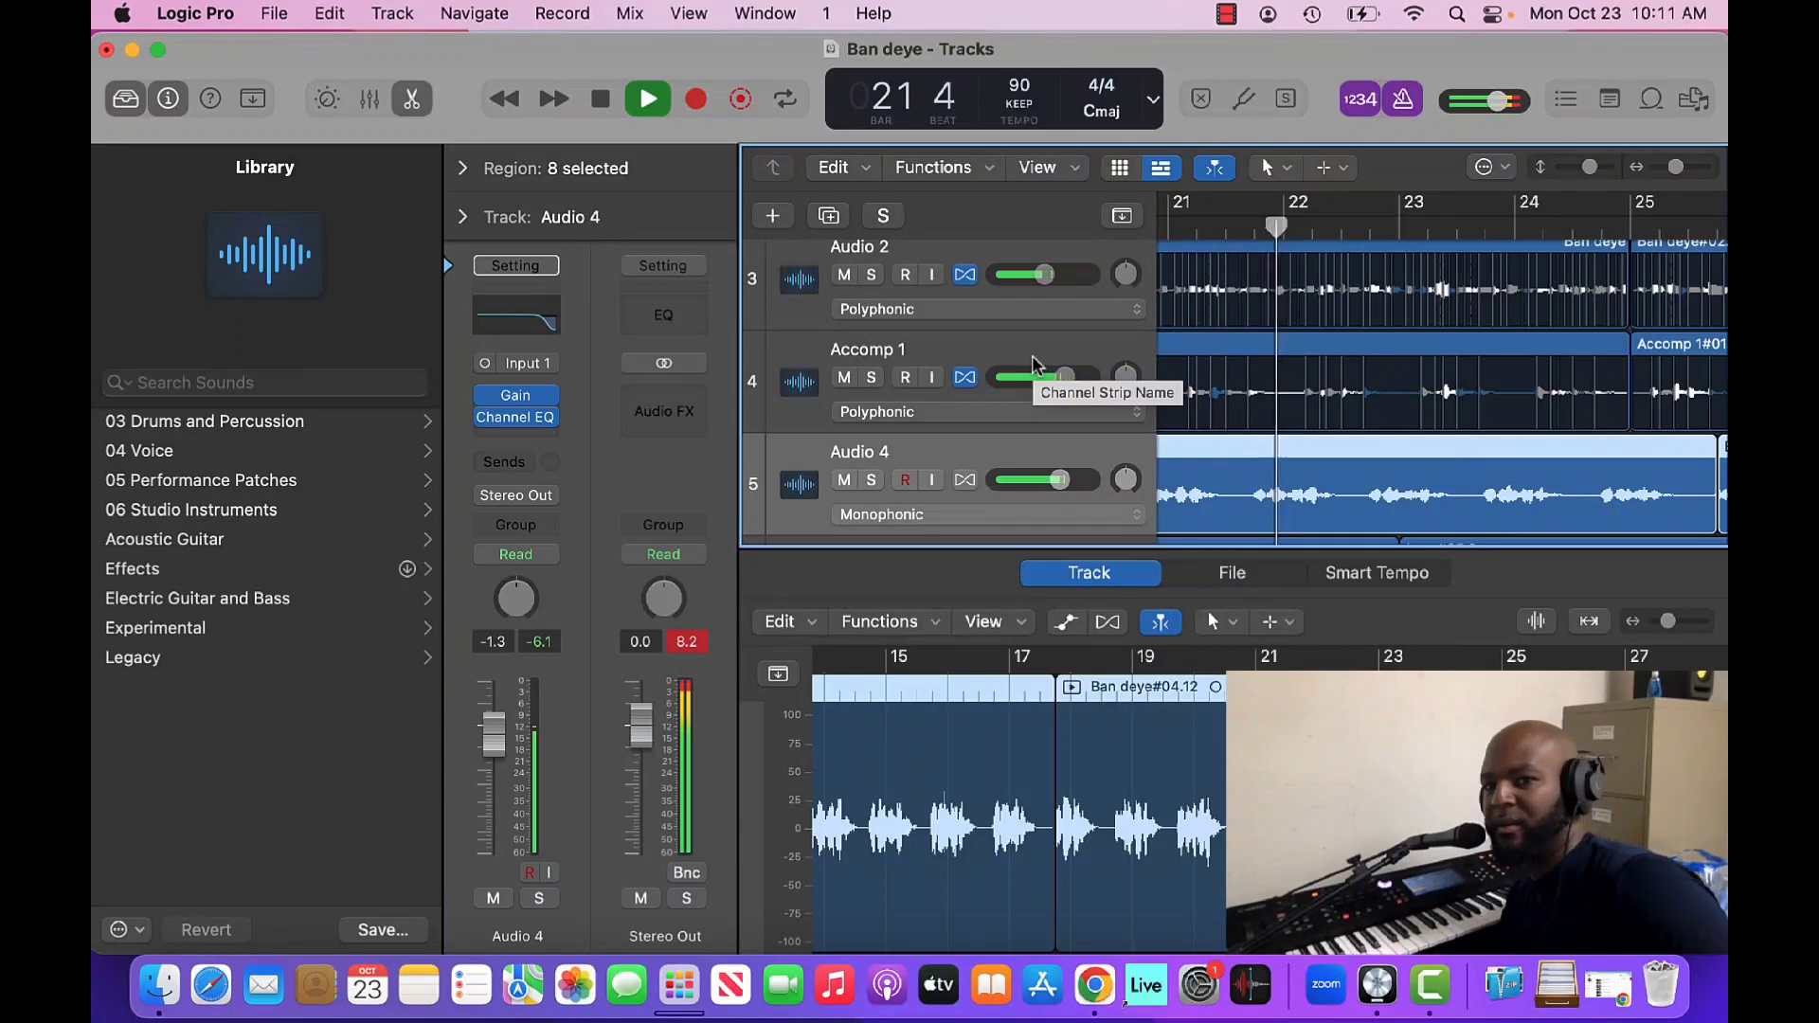
pyautogui.scroll(5, 1096, 262)
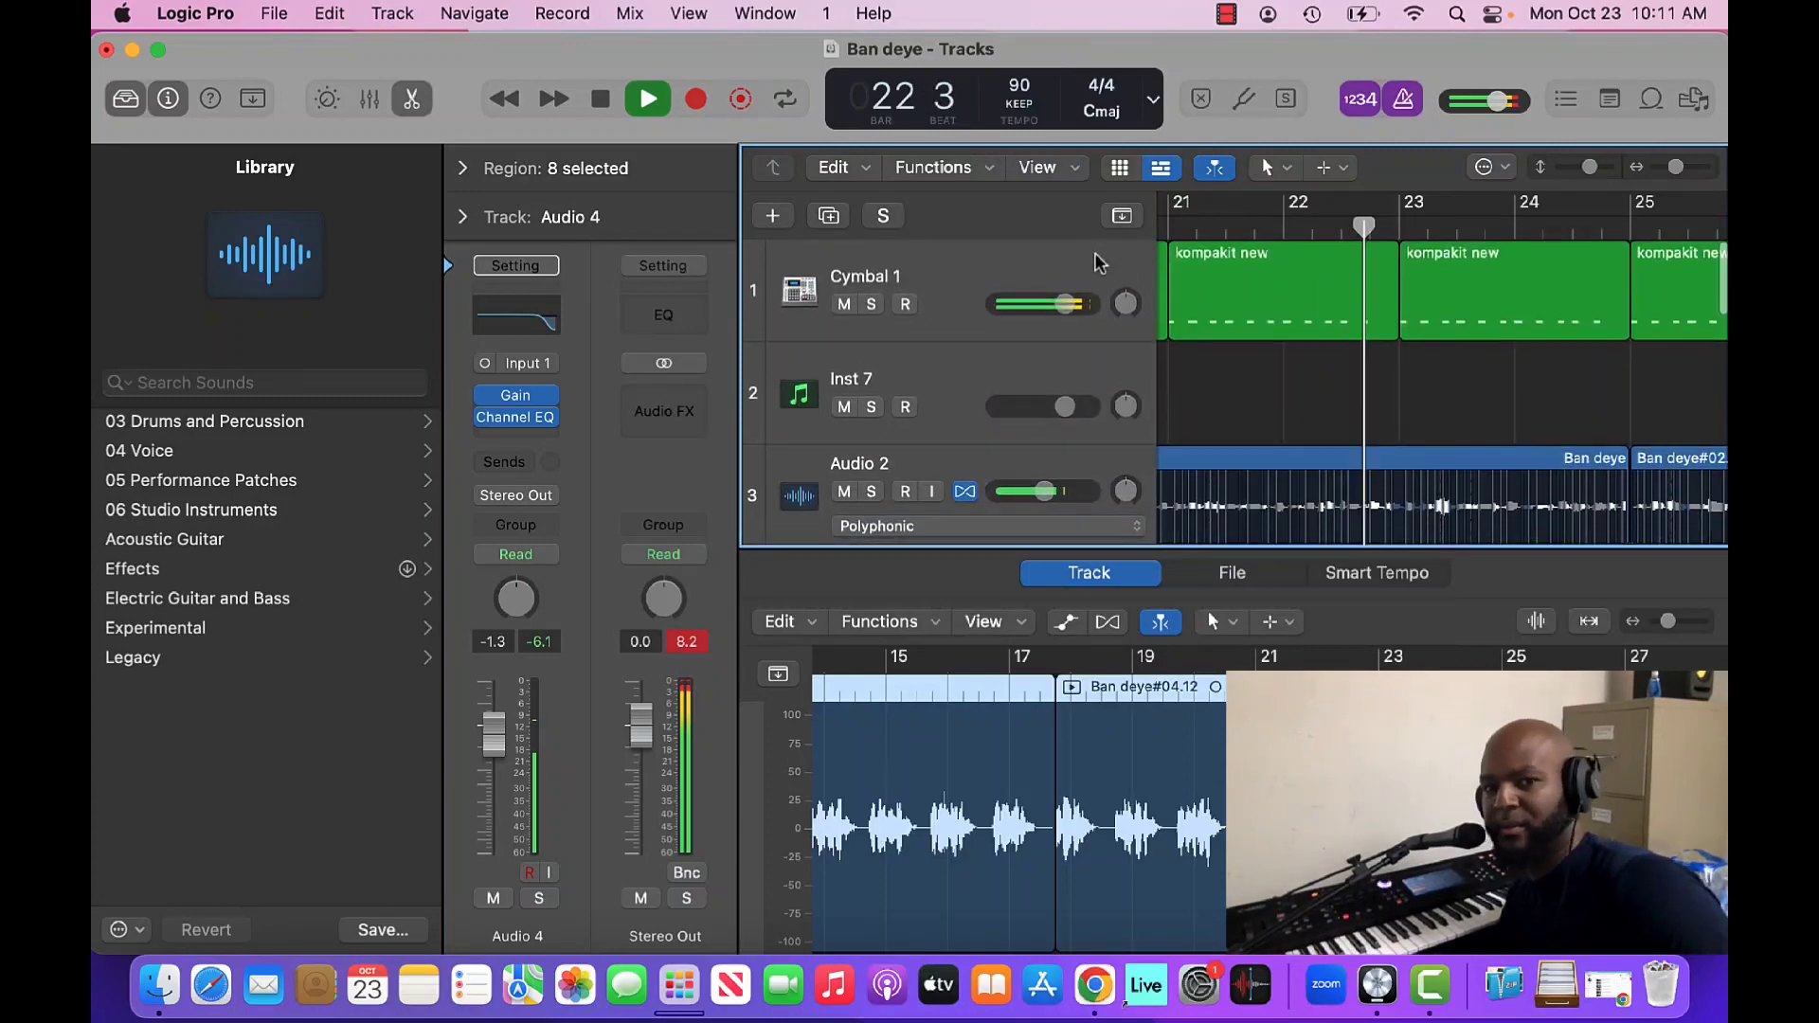
pyautogui.scroll(-10, 1094, 252)
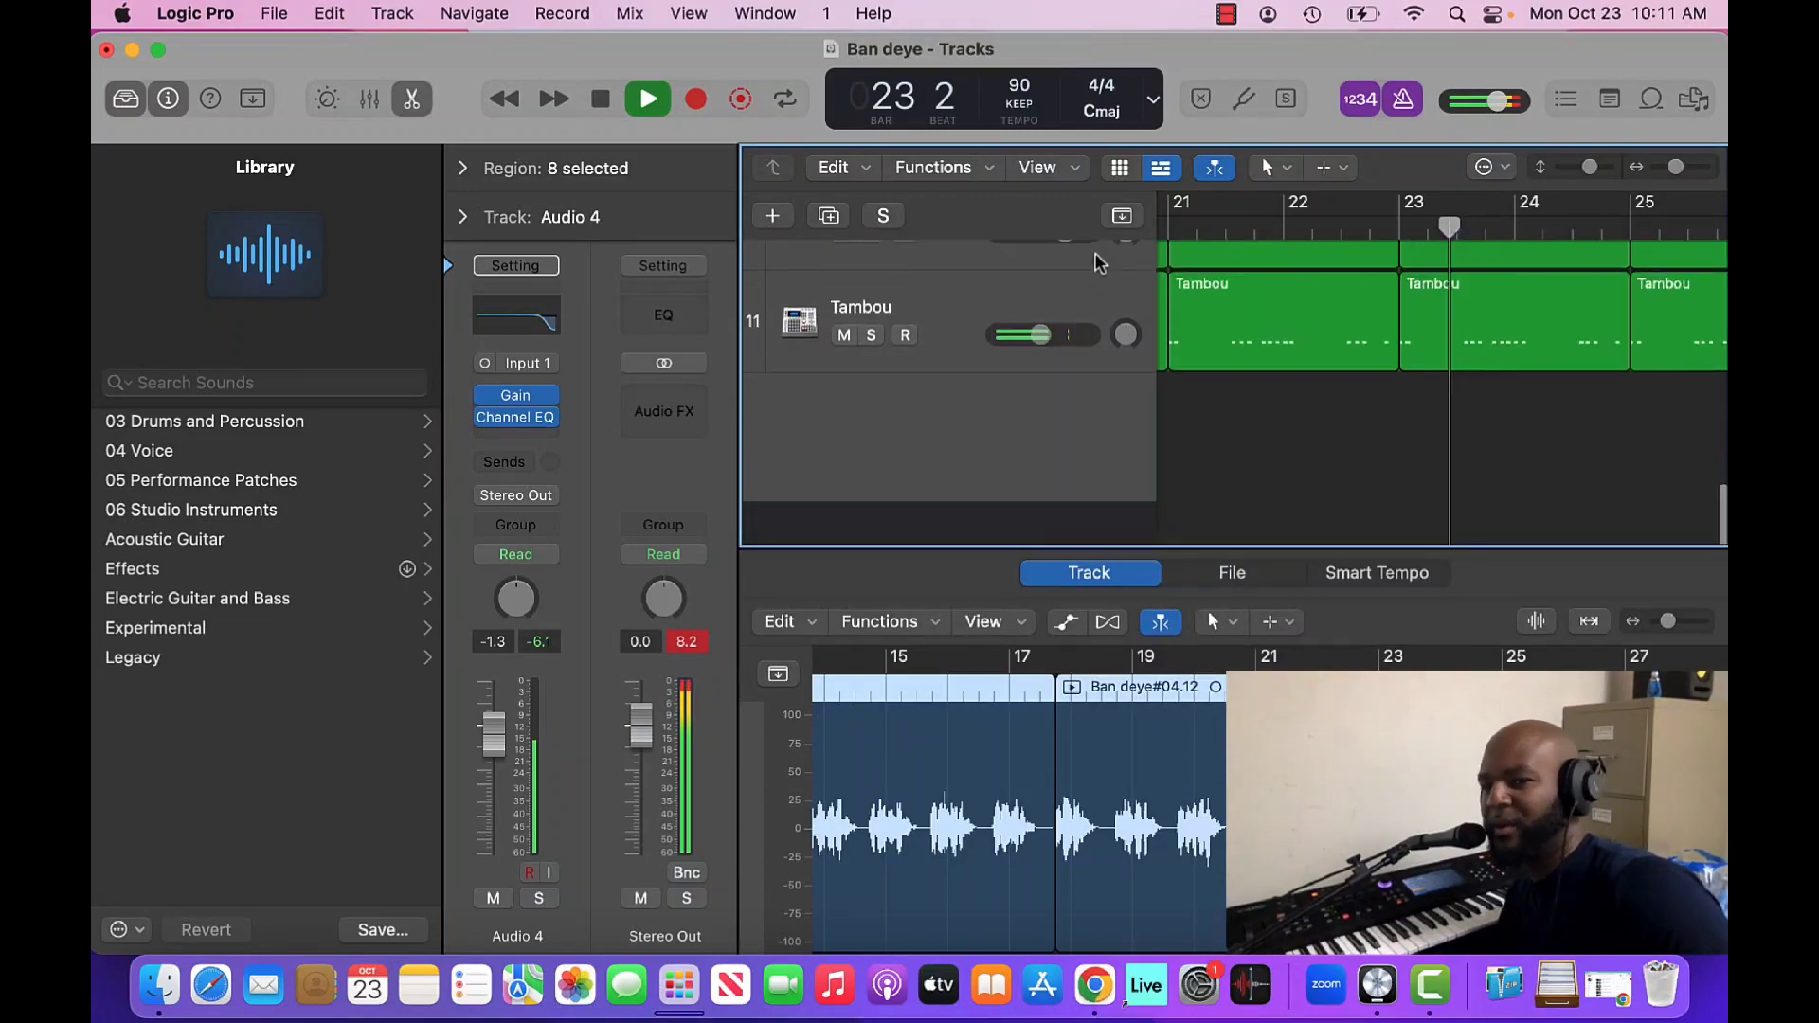
pyautogui.scroll(10, 1095, 256)
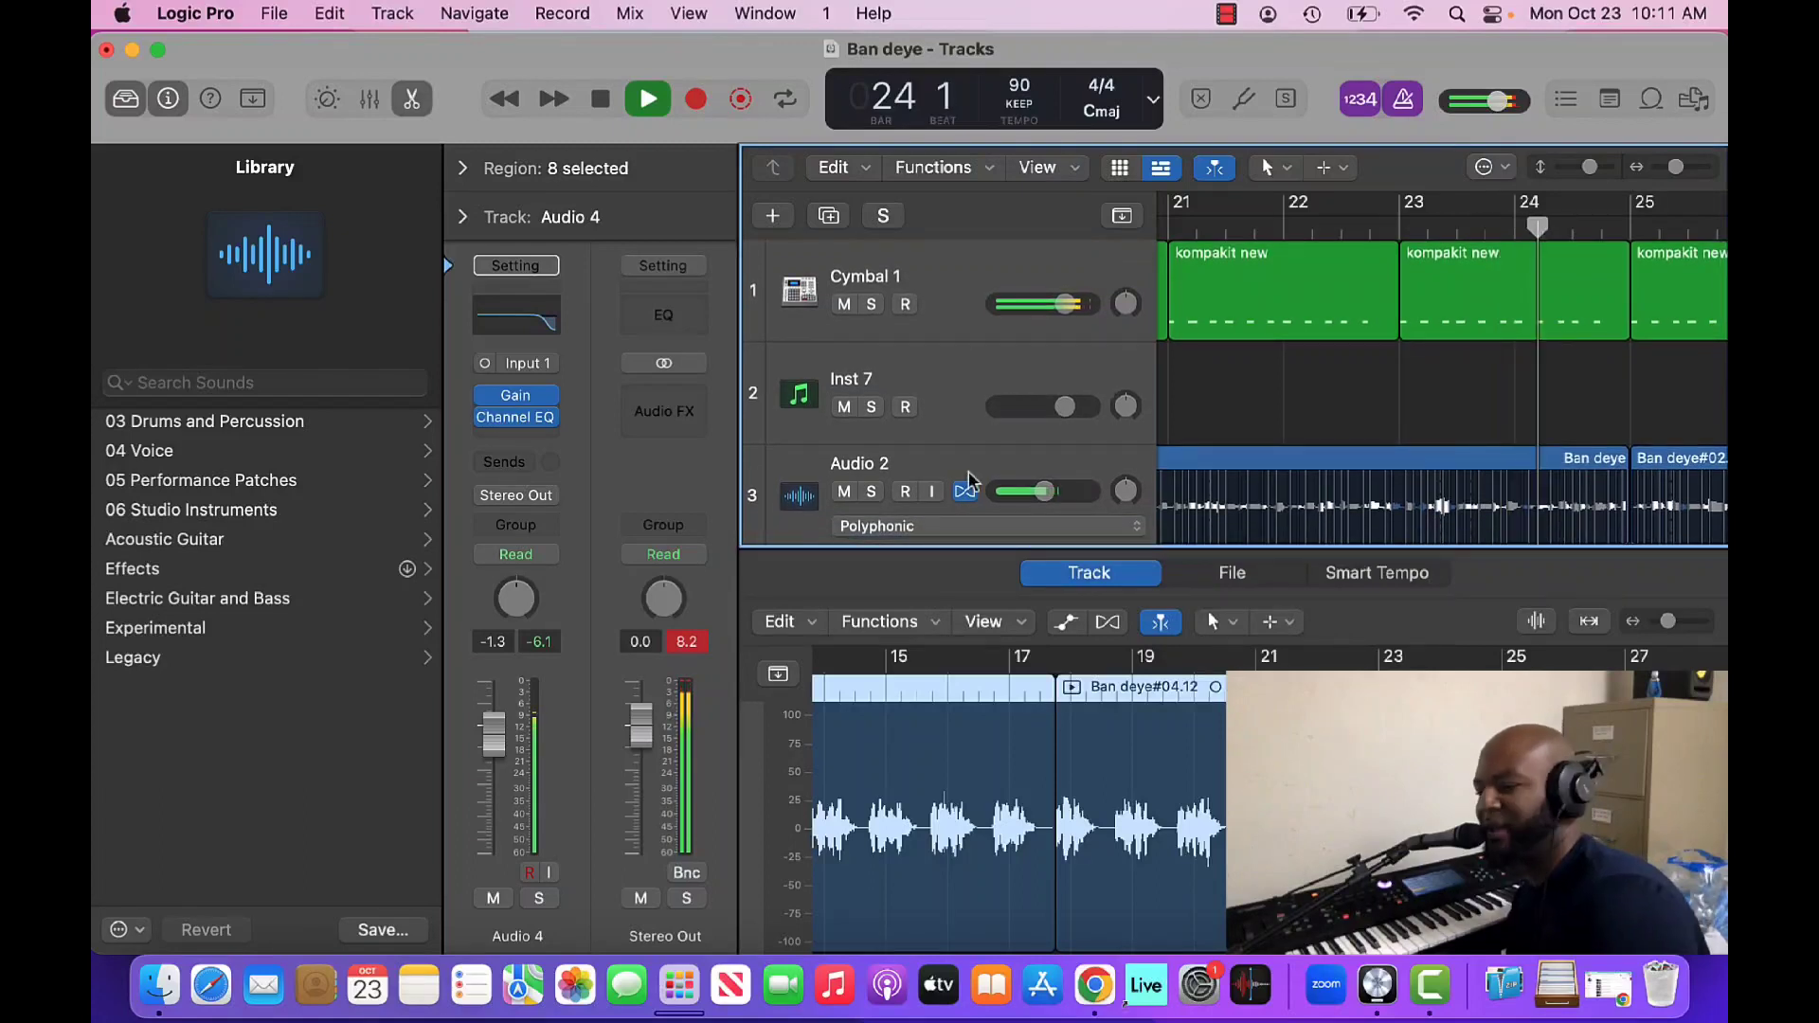